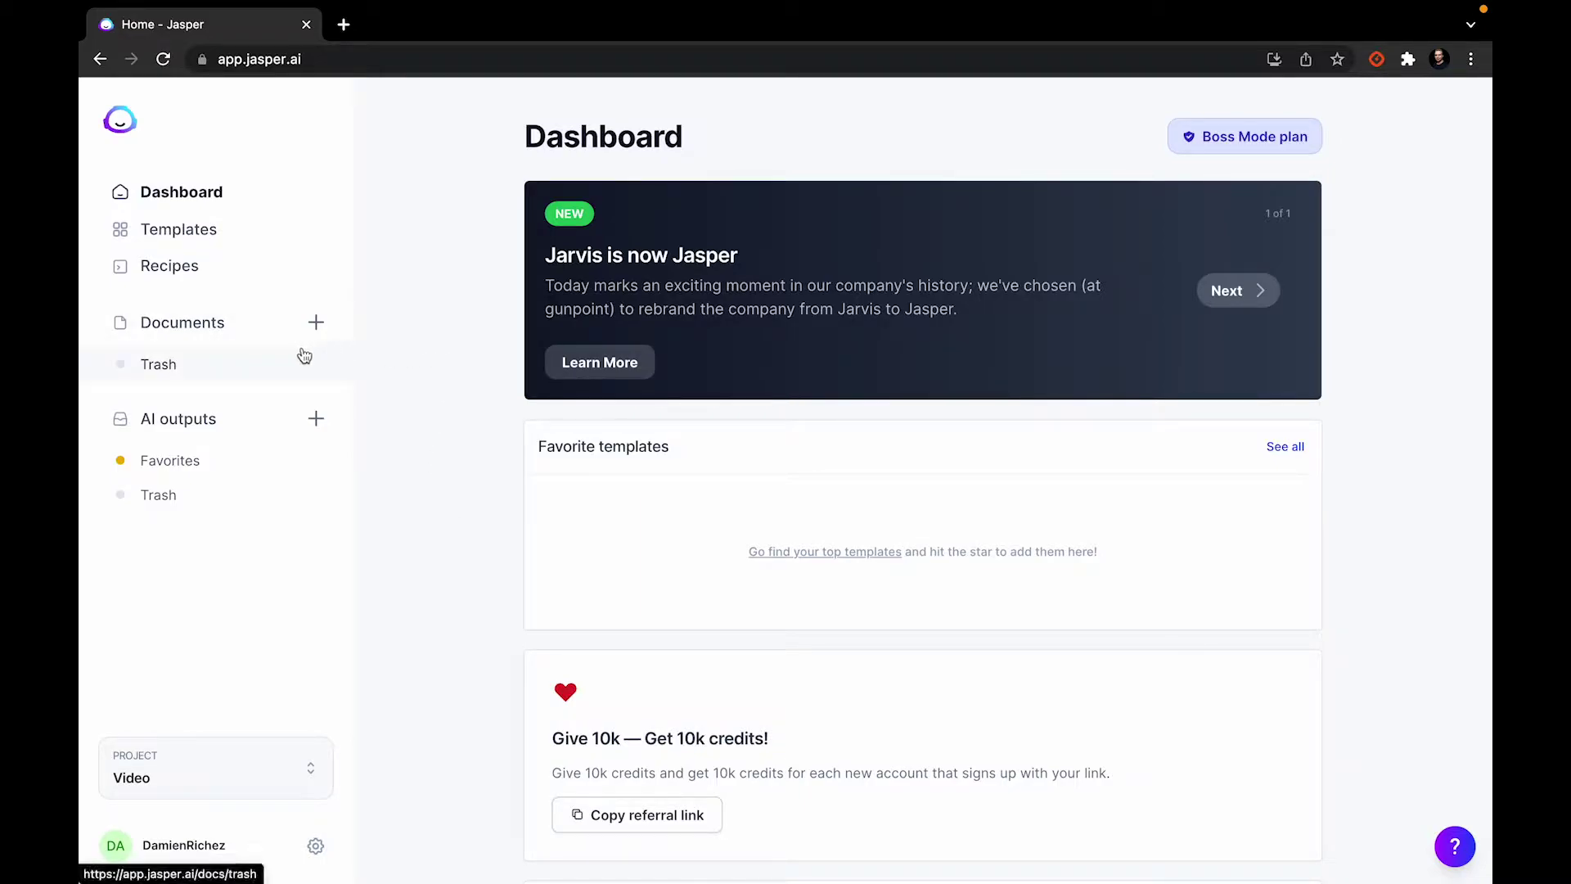
# - View the empty document list, then open the subscription settings to examine the Starter and Boss Mode plans
pyautogui.click(253, 347)
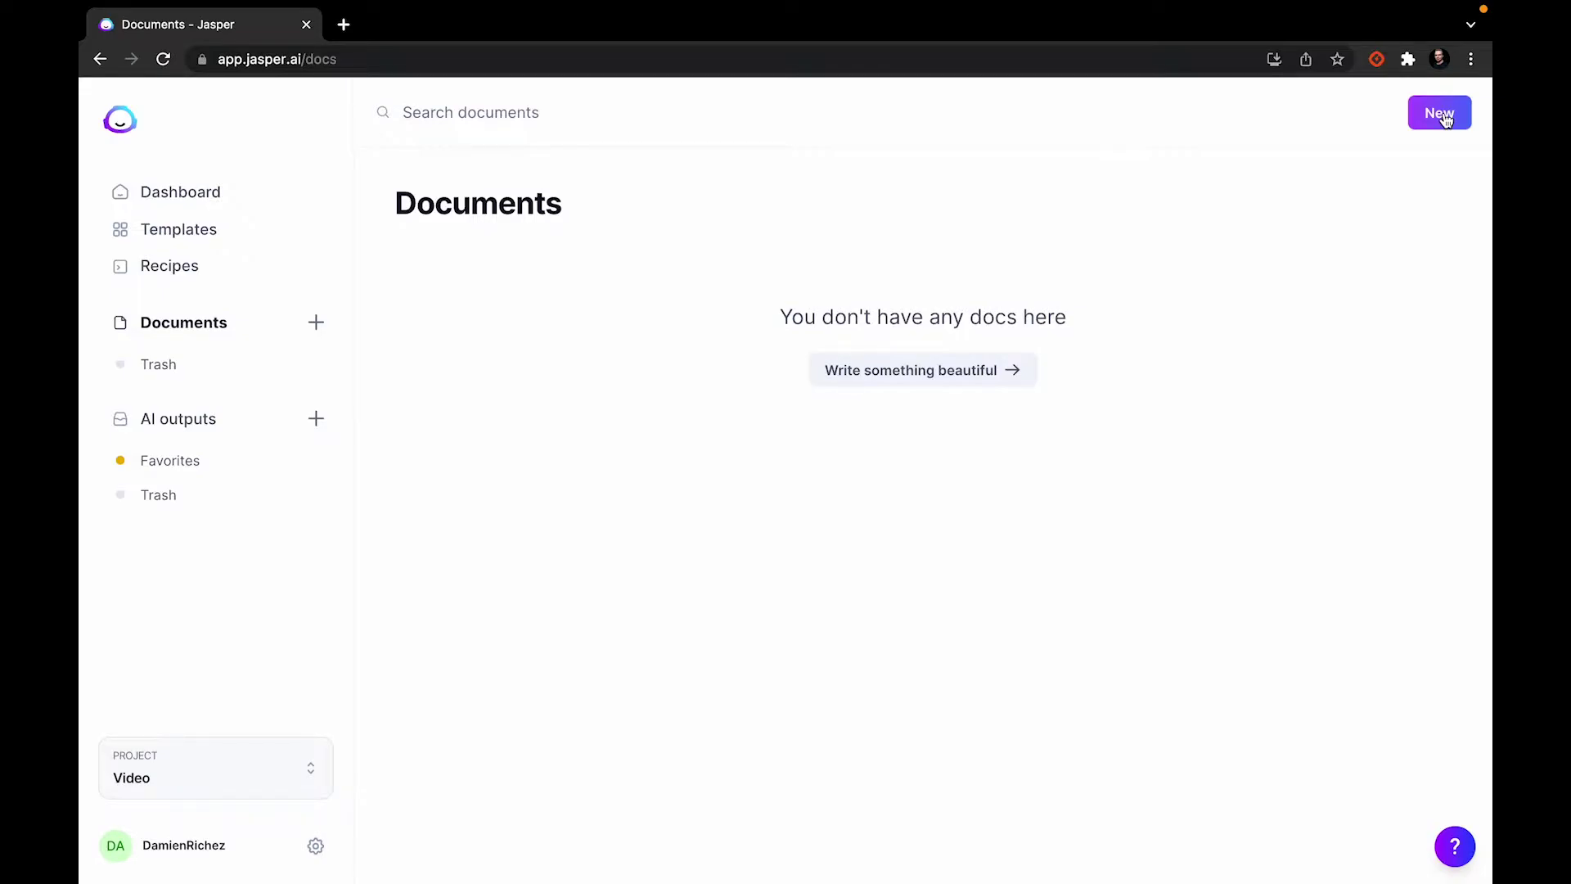
pyautogui.click(175, 188)
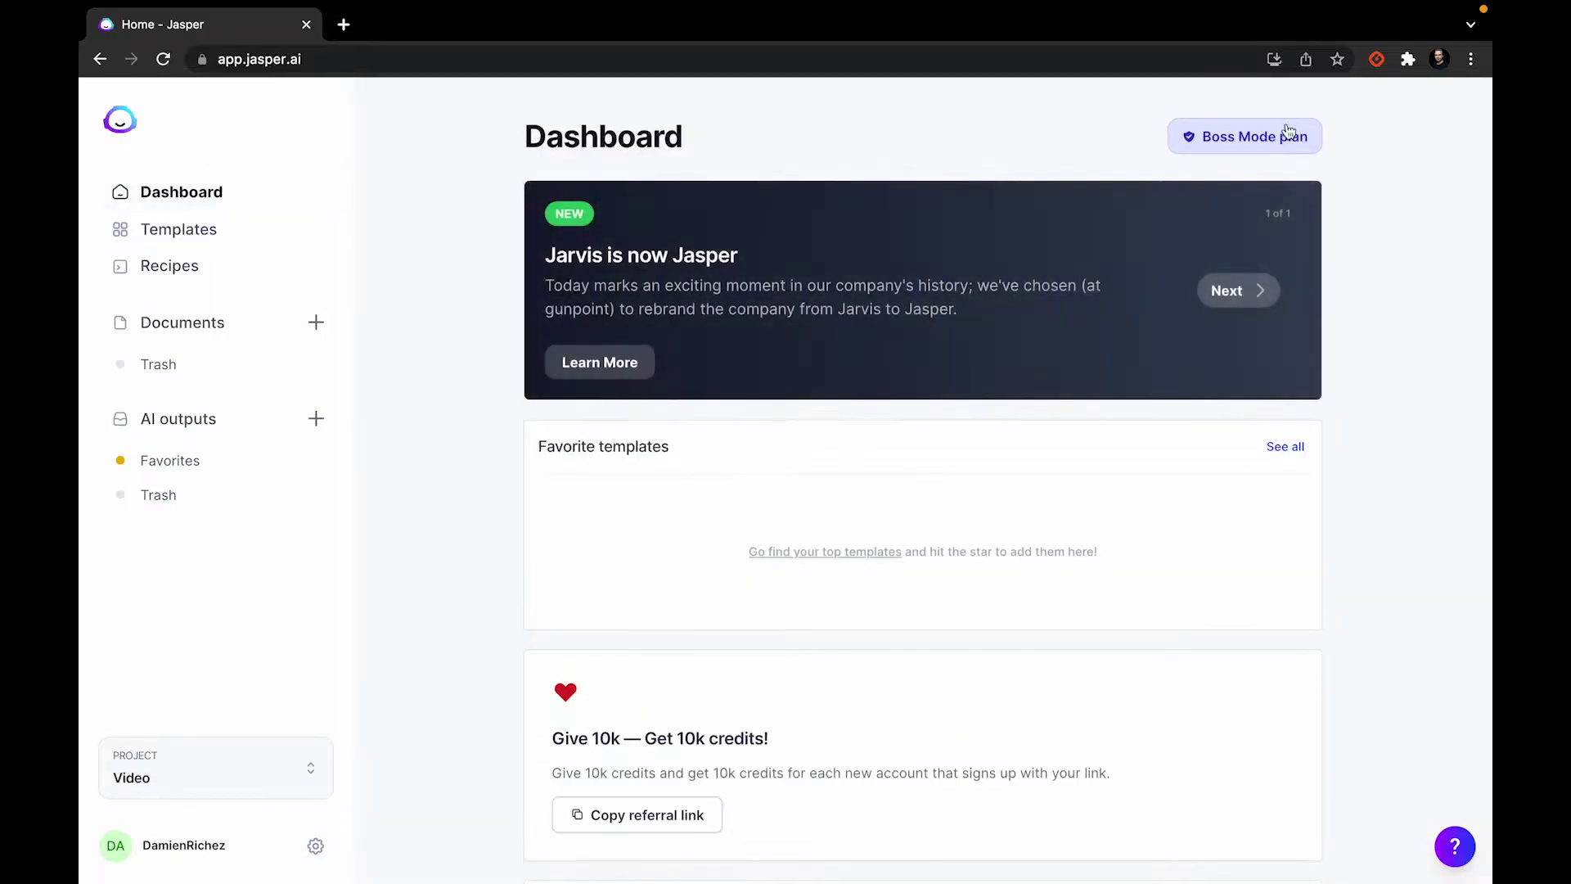
pyautogui.click(1299, 131)
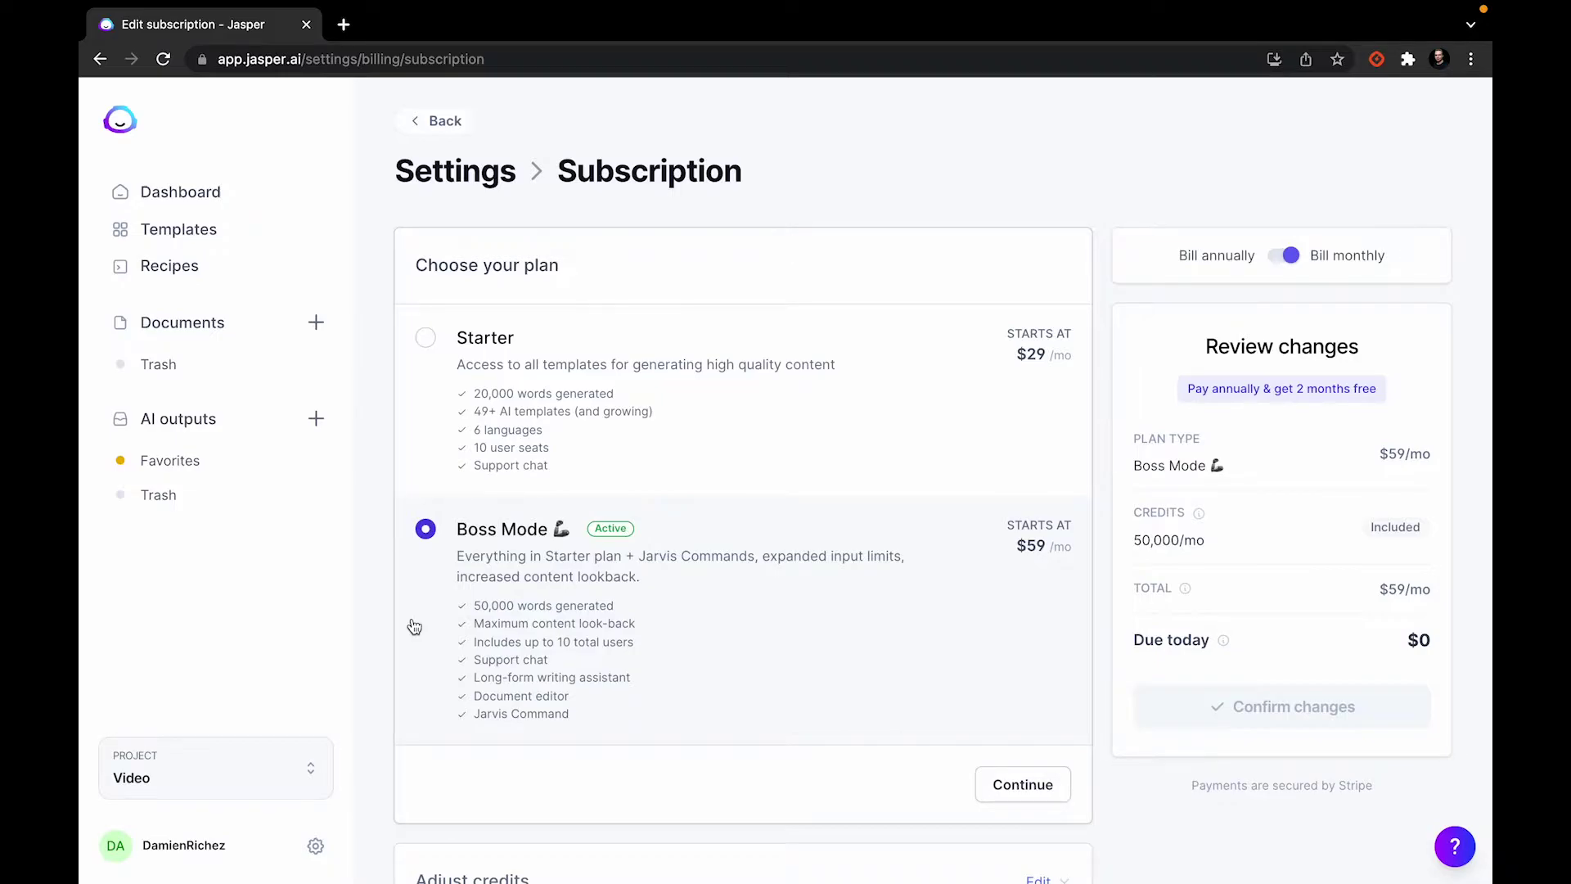
# - Create a new document with the blog post workflow and keep French as its language
pyautogui.click(235, 343)
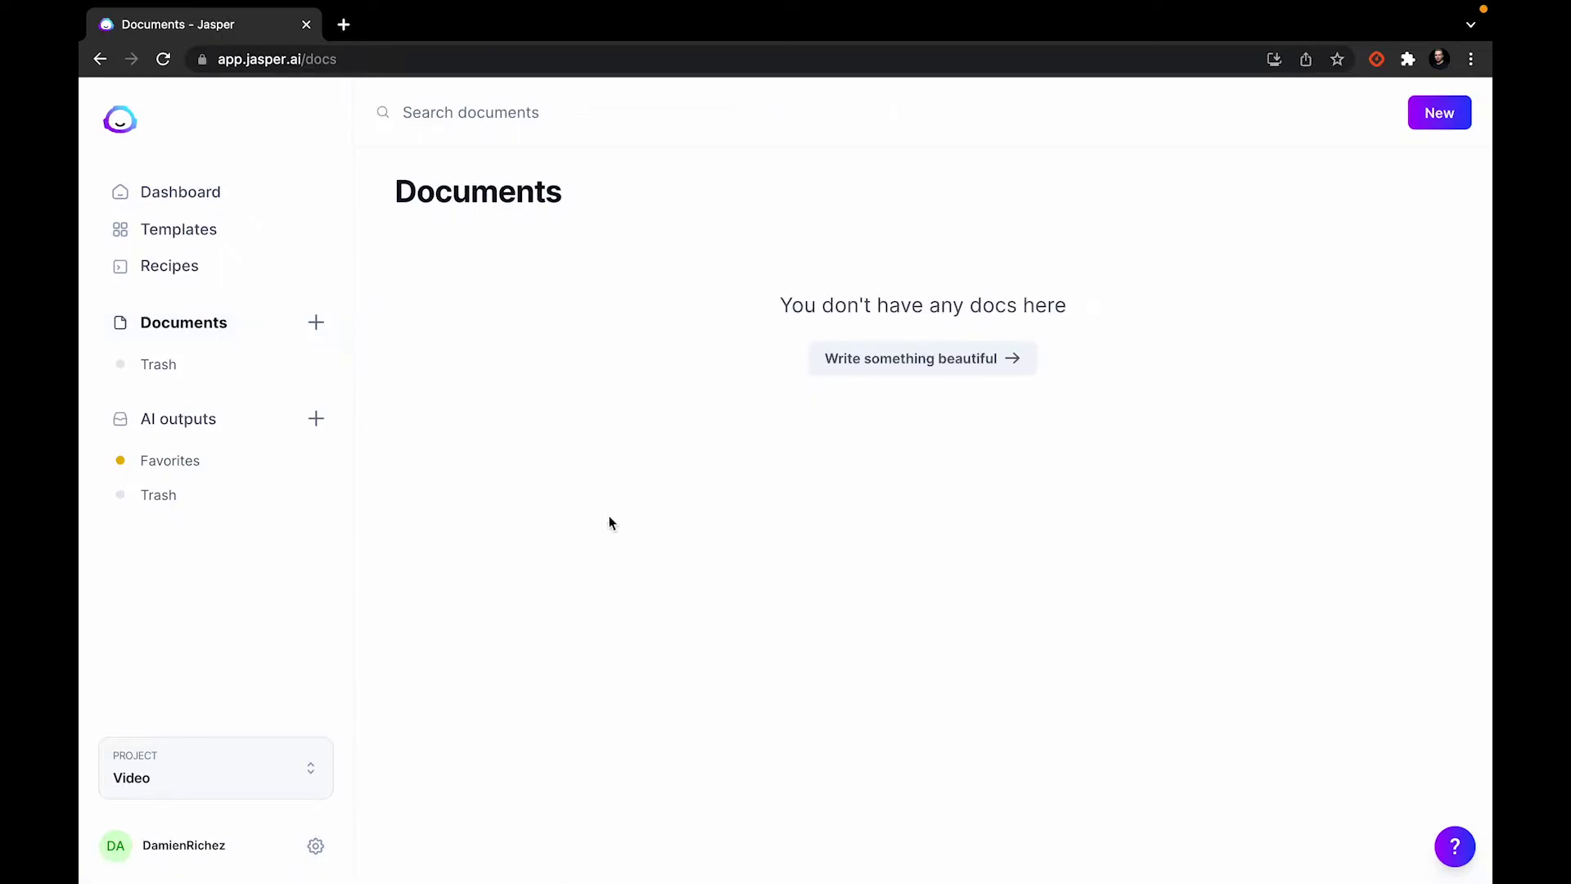
pyautogui.click(1430, 113)
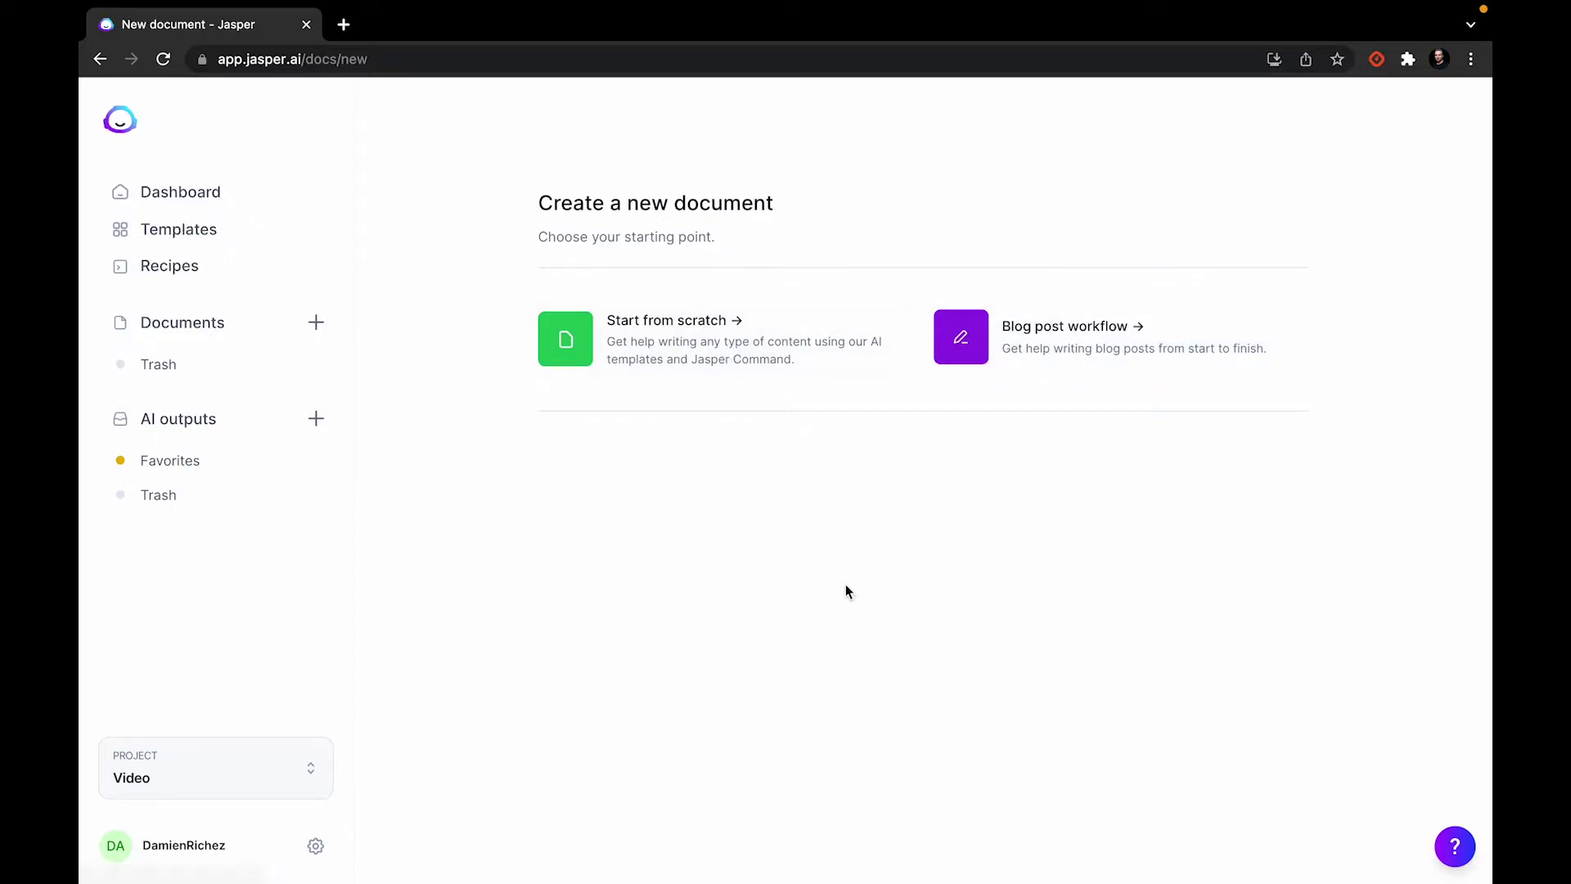
pyautogui.click(1015, 331)
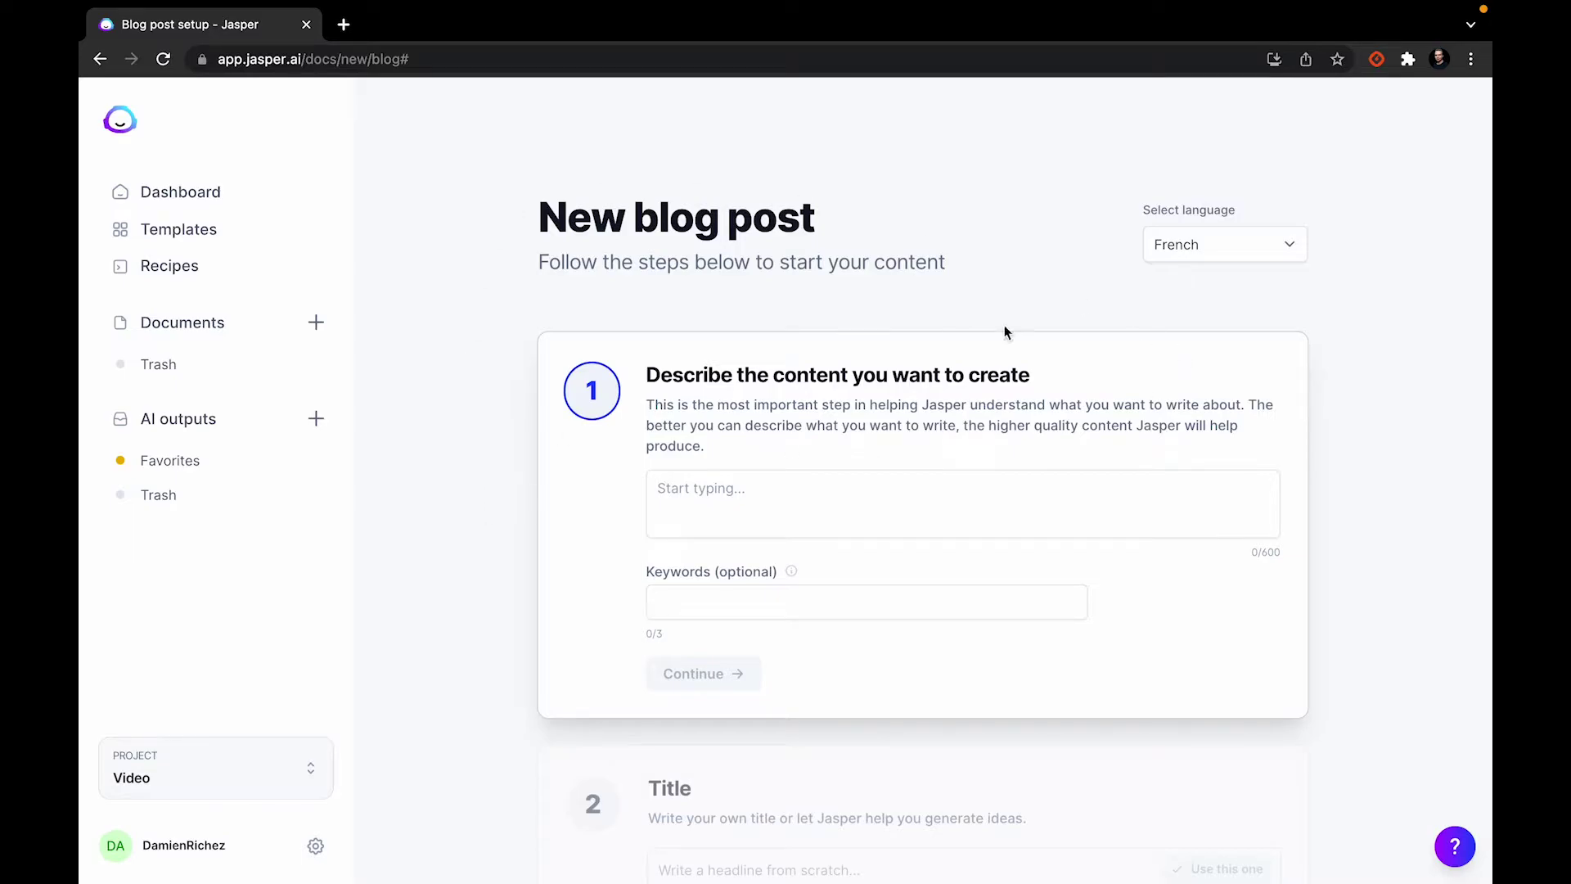
pyautogui.click(1223, 246)
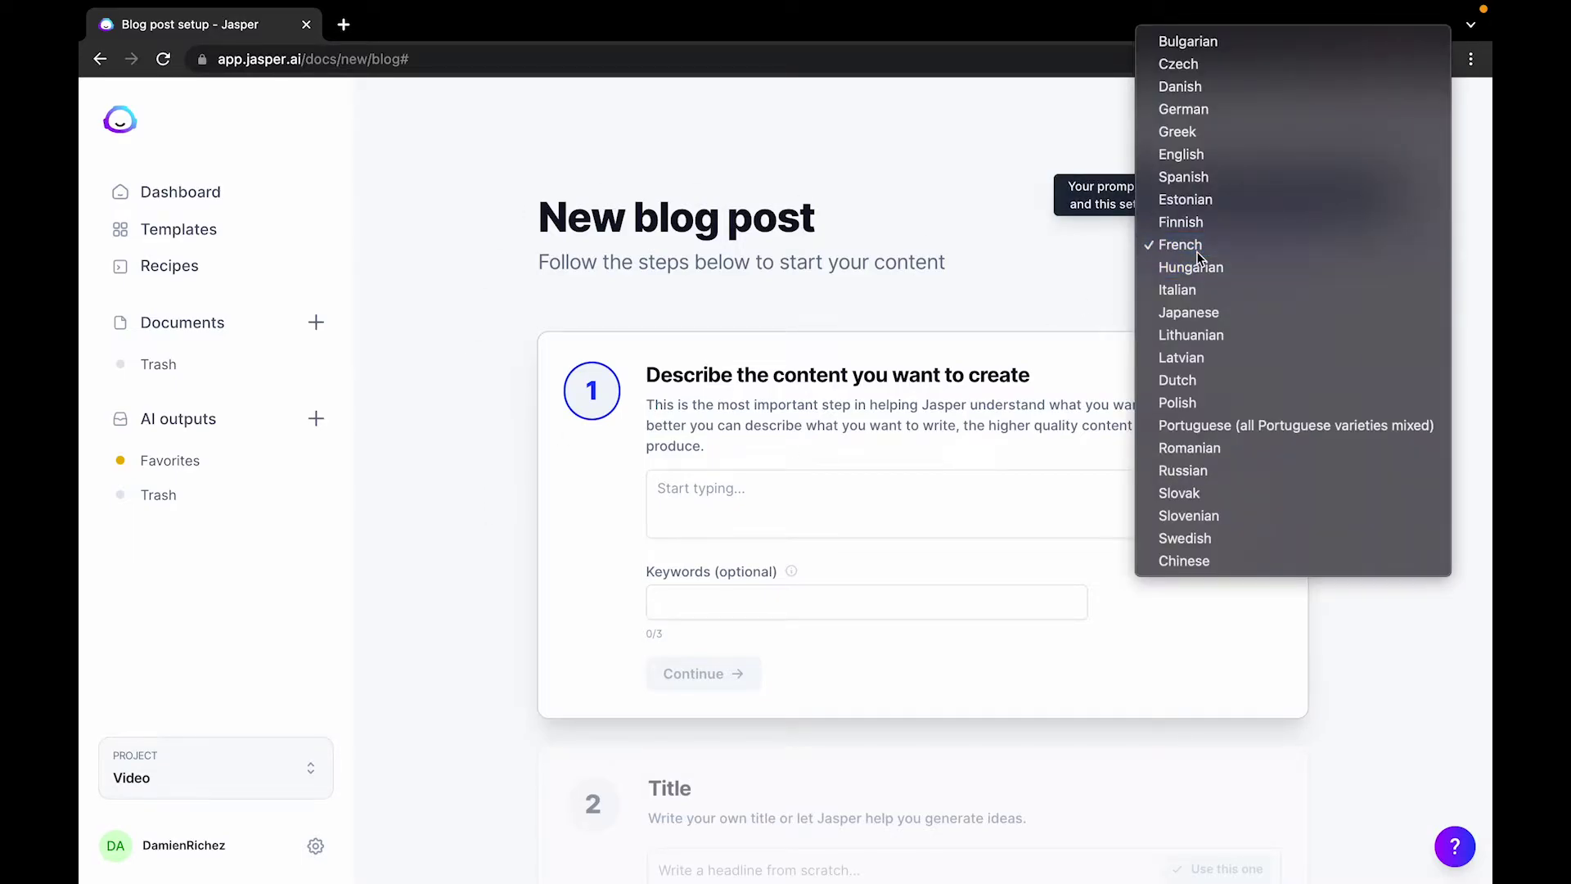
pyautogui.click(1196, 246)
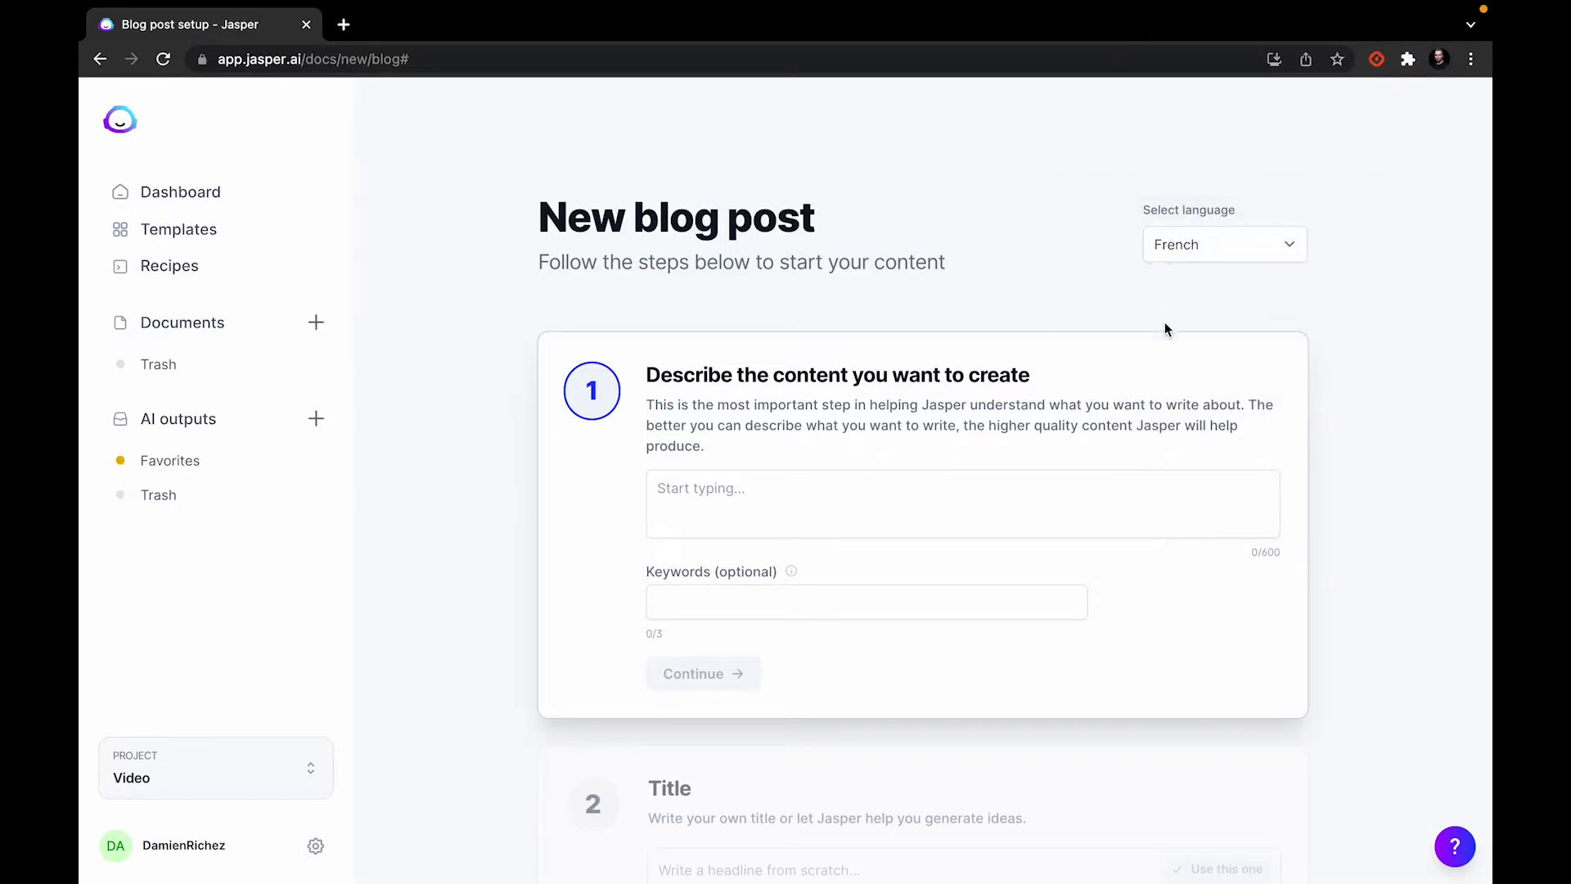
# - Enter "Bootstrap" as the blog post's content description and add "Bootstrap" as a keyword
pyautogui.click(689, 482)
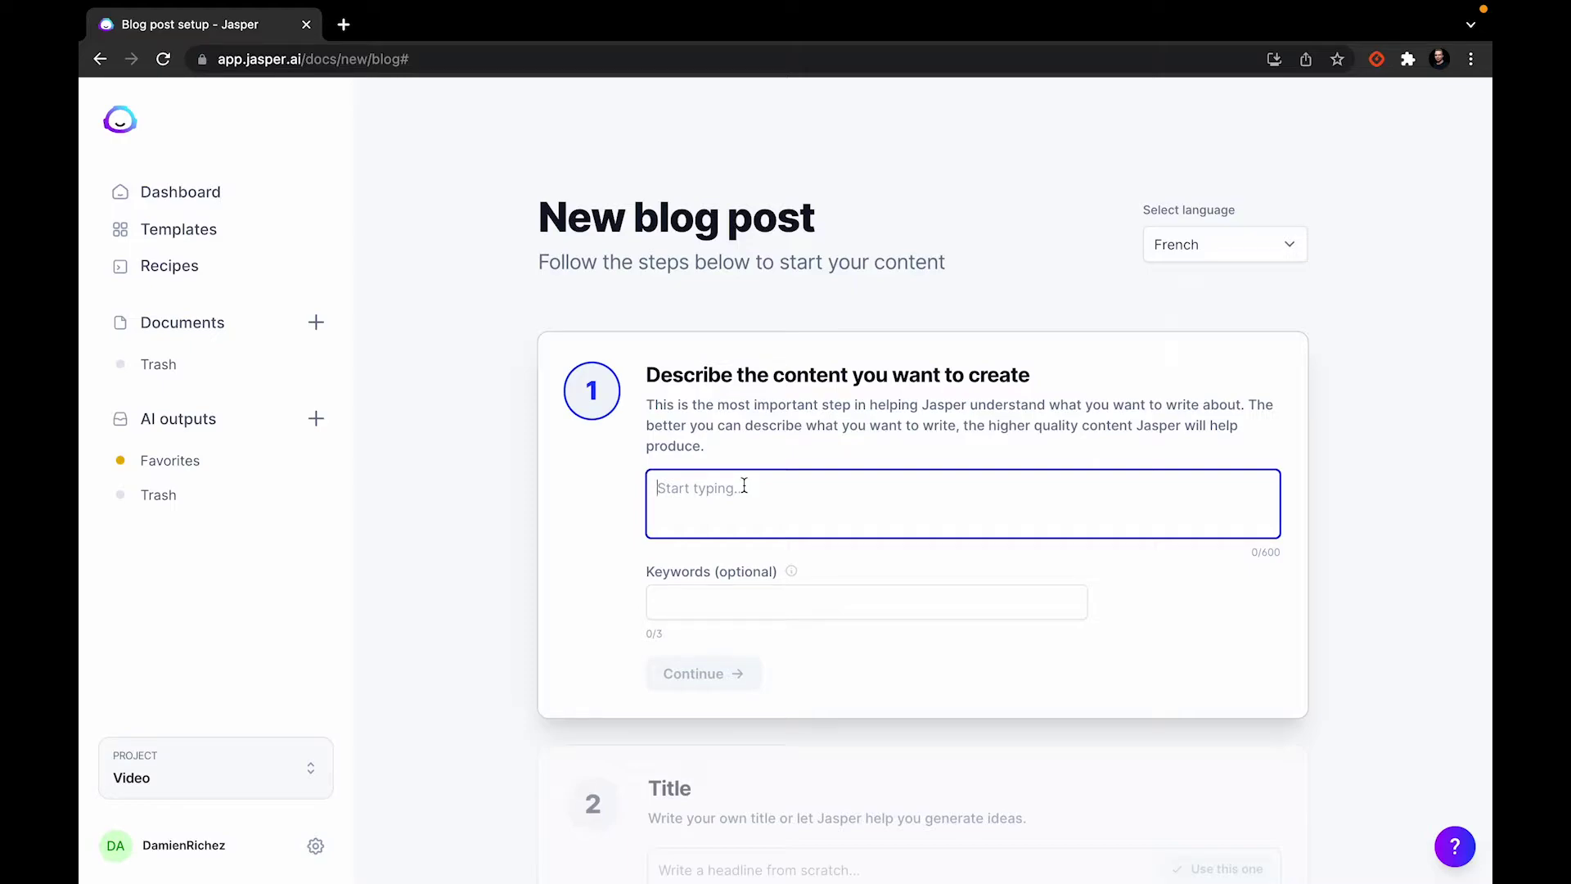
pyautogui.write('Bootstrap')
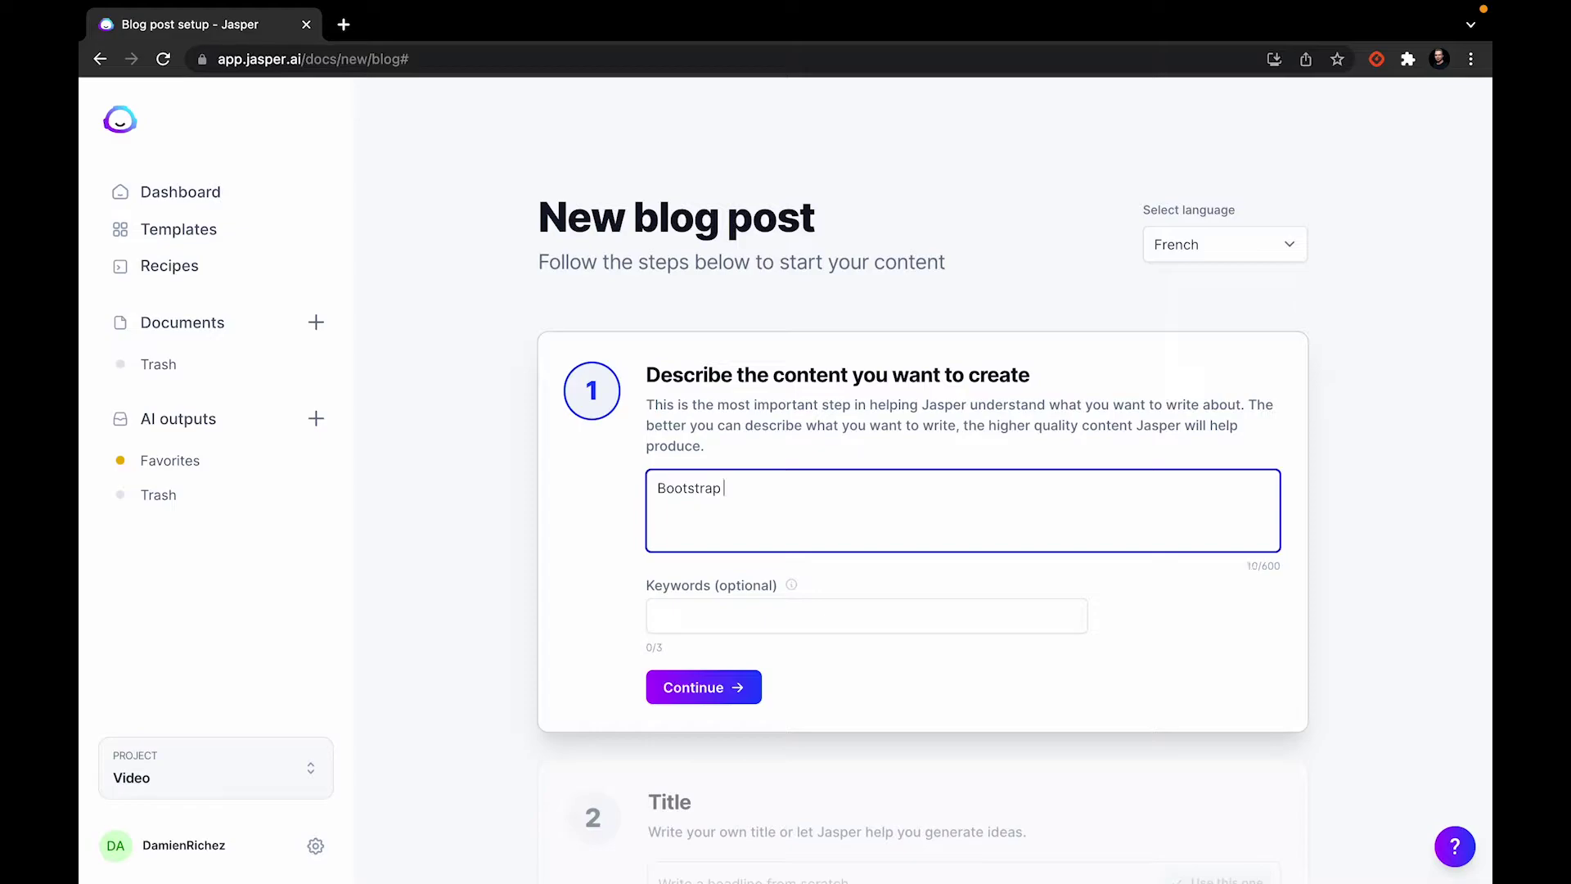
pyautogui.press('BackSpace')
pyautogui.click(747, 612)
pyautogui.write('Bootstrap')
pyautogui.press('Return')
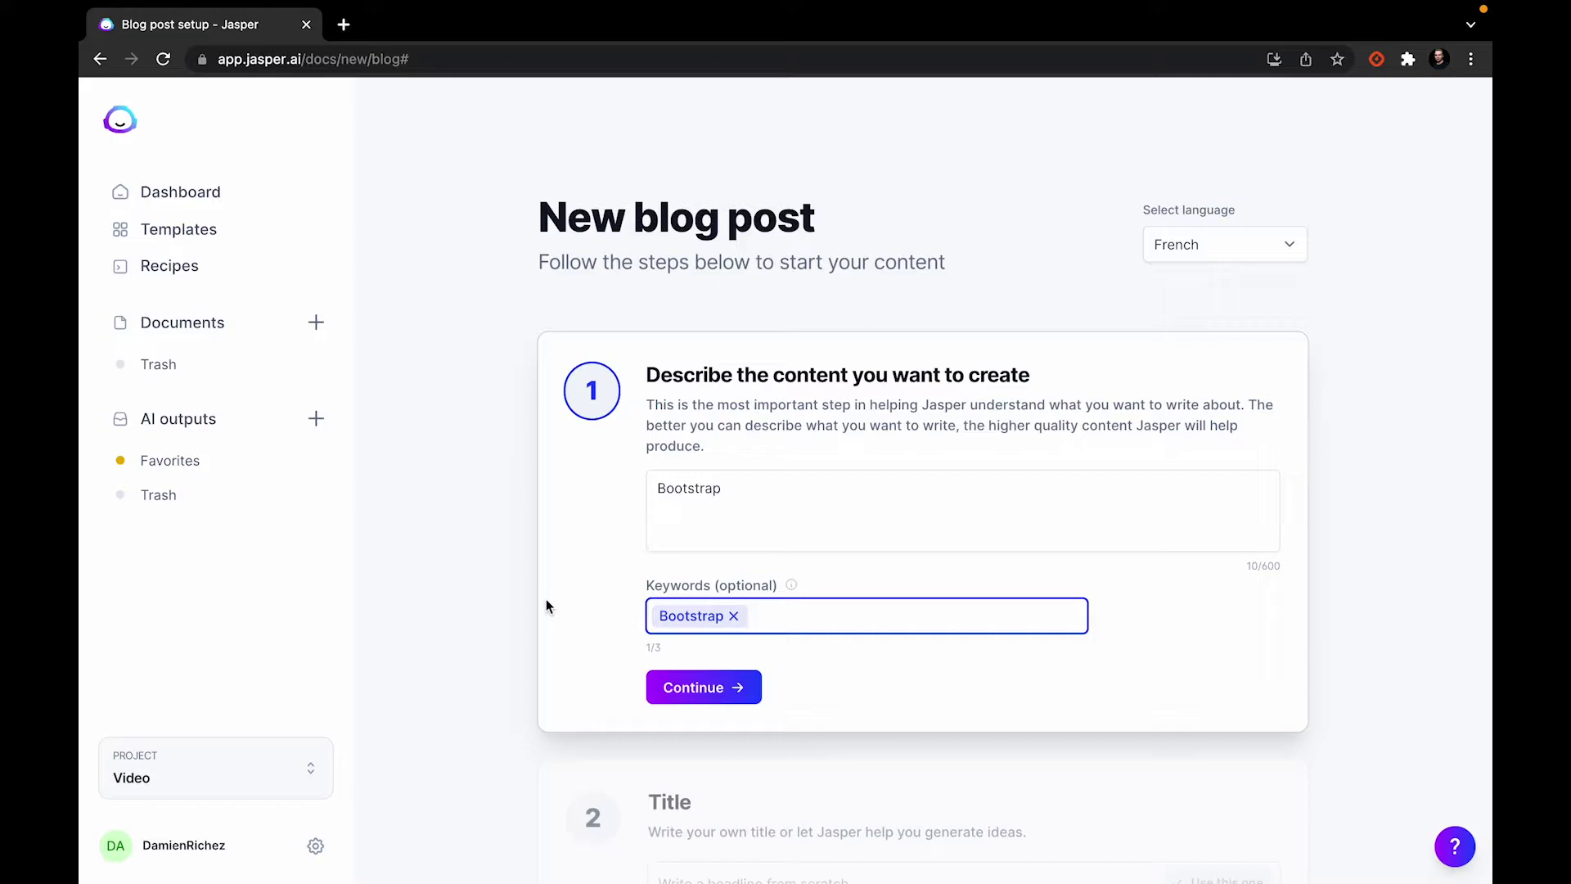
# - Extend the content description to read "Bootstrap: Le meilleur framework front-end"
pyautogui.scroll(-1, 568, 567)
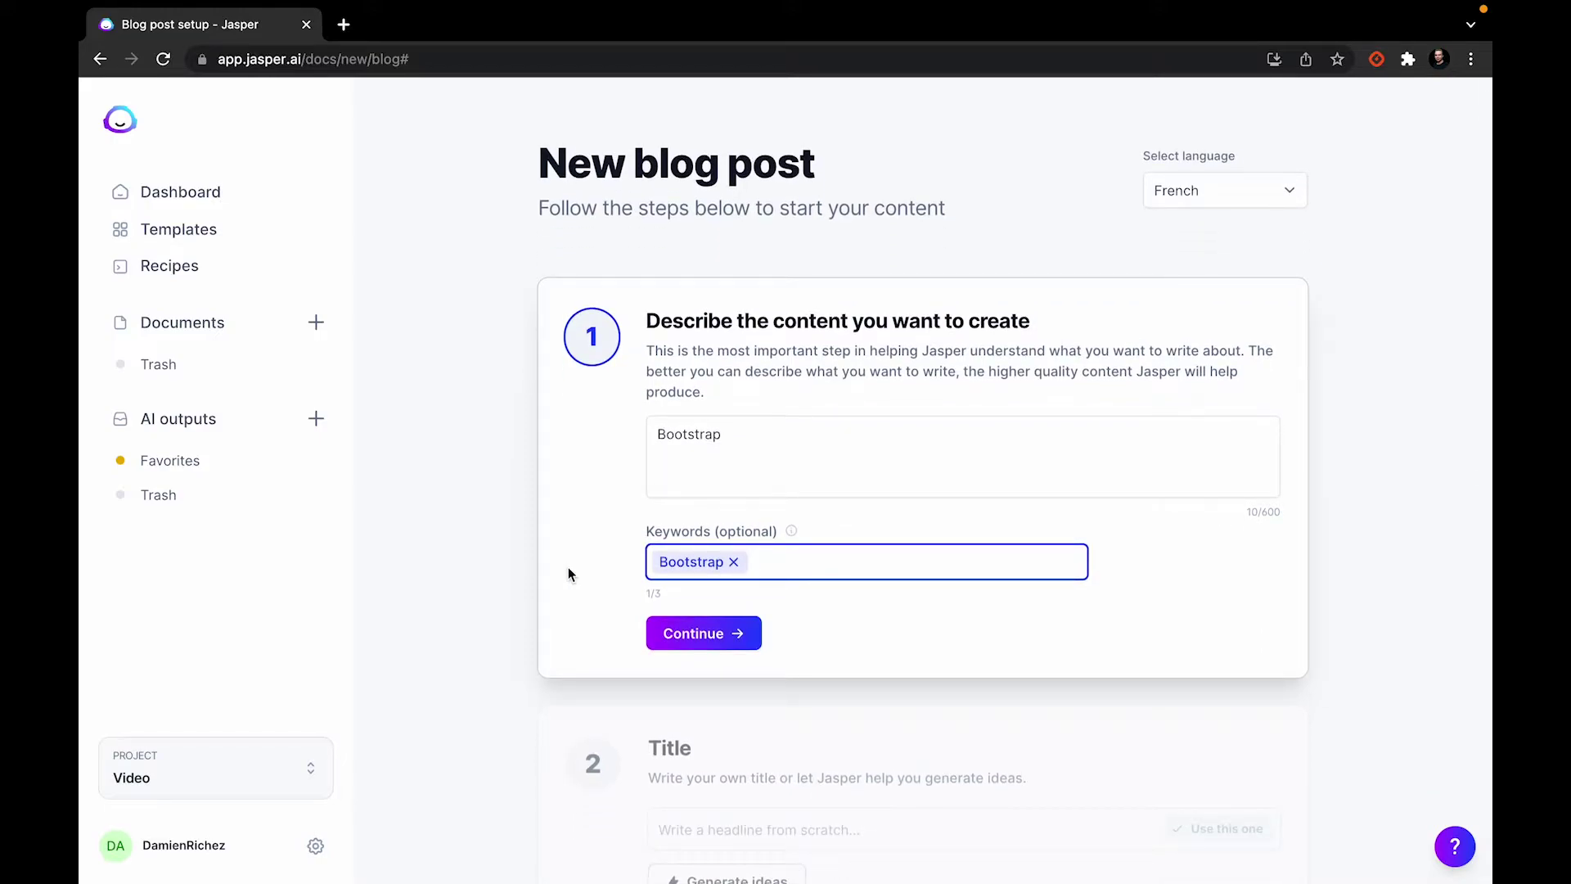
pyautogui.click(650, 431)
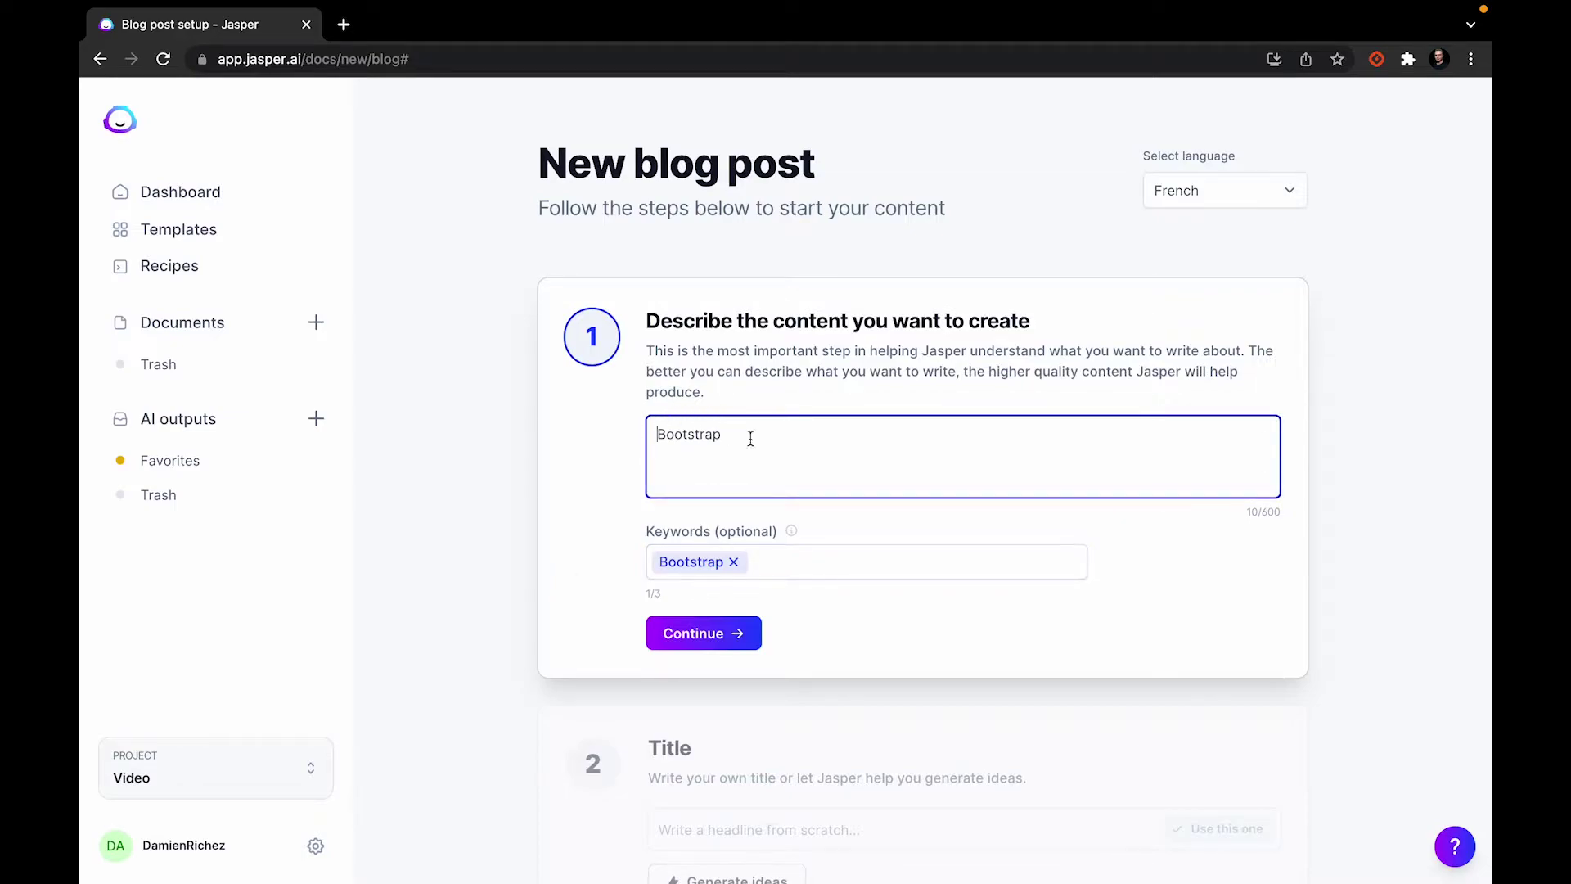
pyautogui.moveTo(638, 321); pyautogui.dragTo(1111, 321)
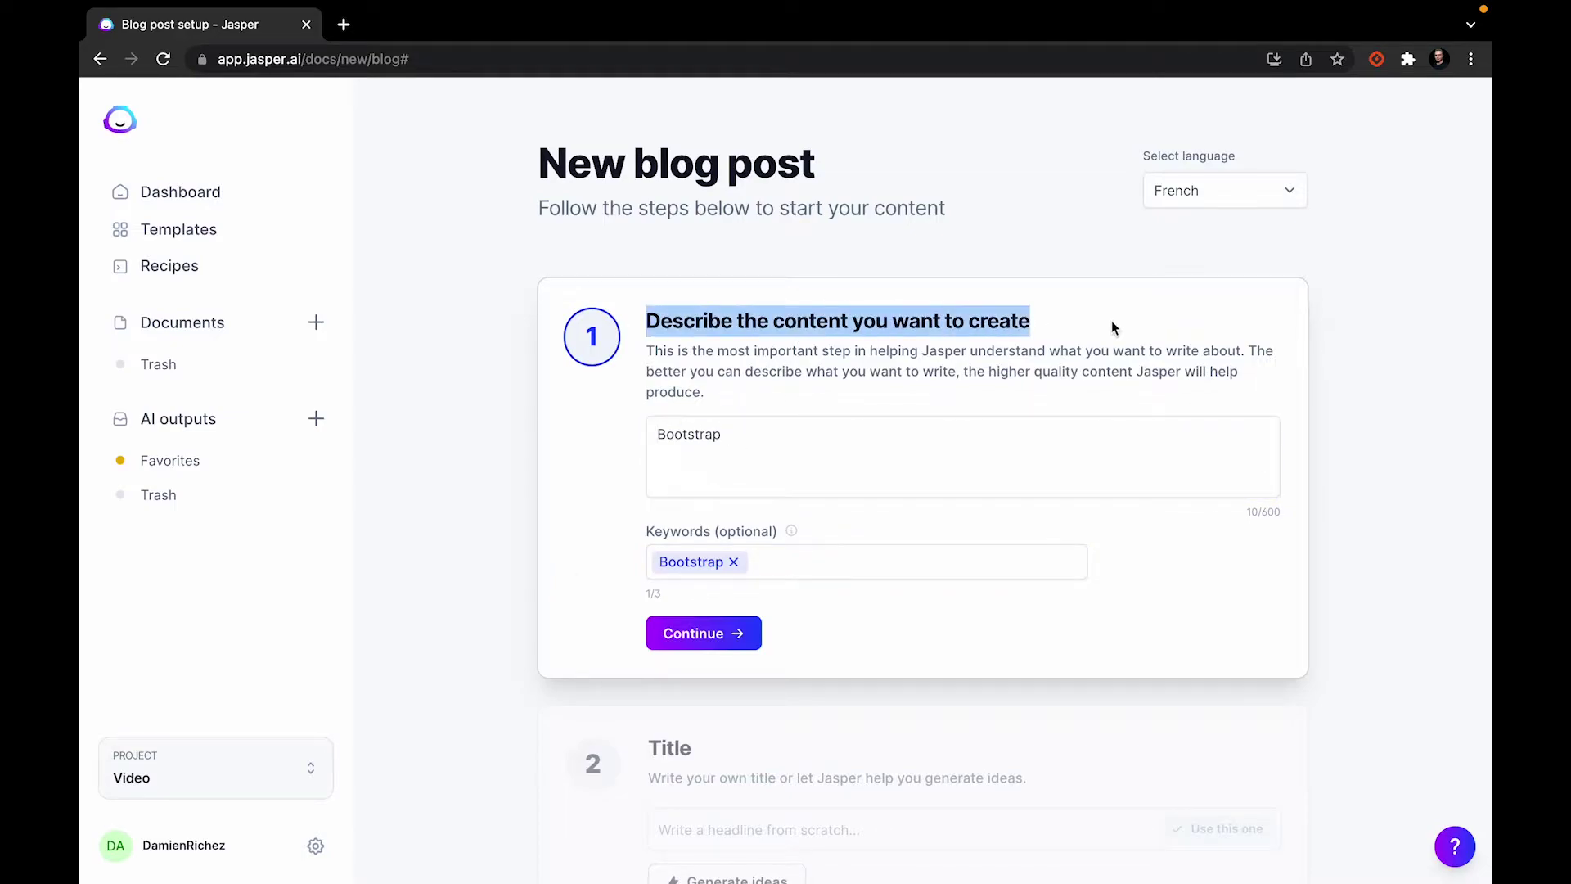
pyautogui.click(916, 443)
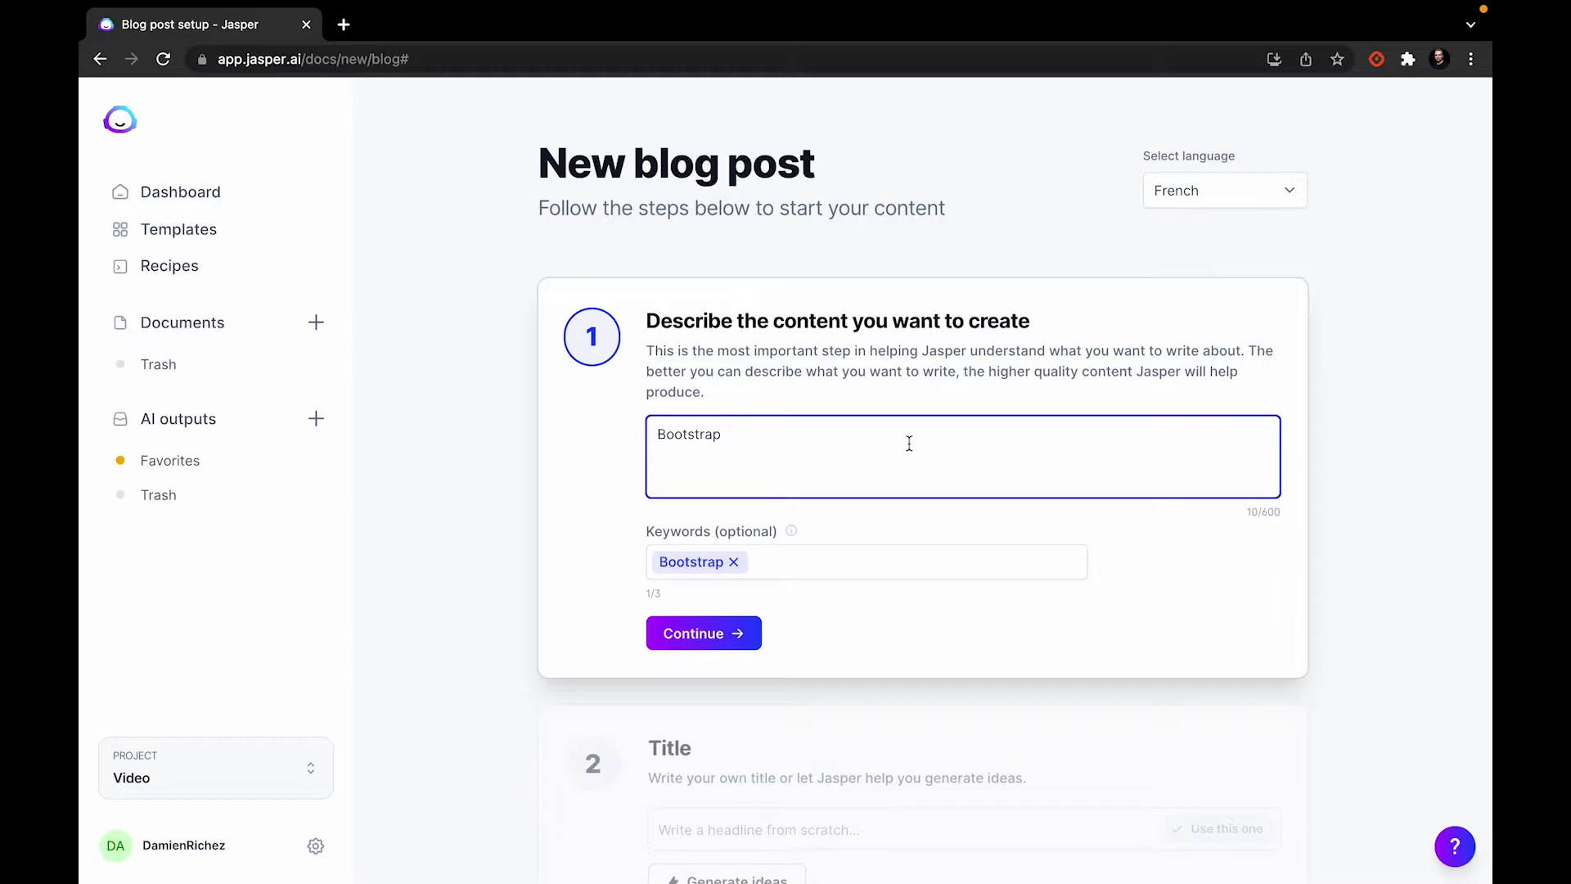
pyautogui.write(': Le meilleur framework front)')
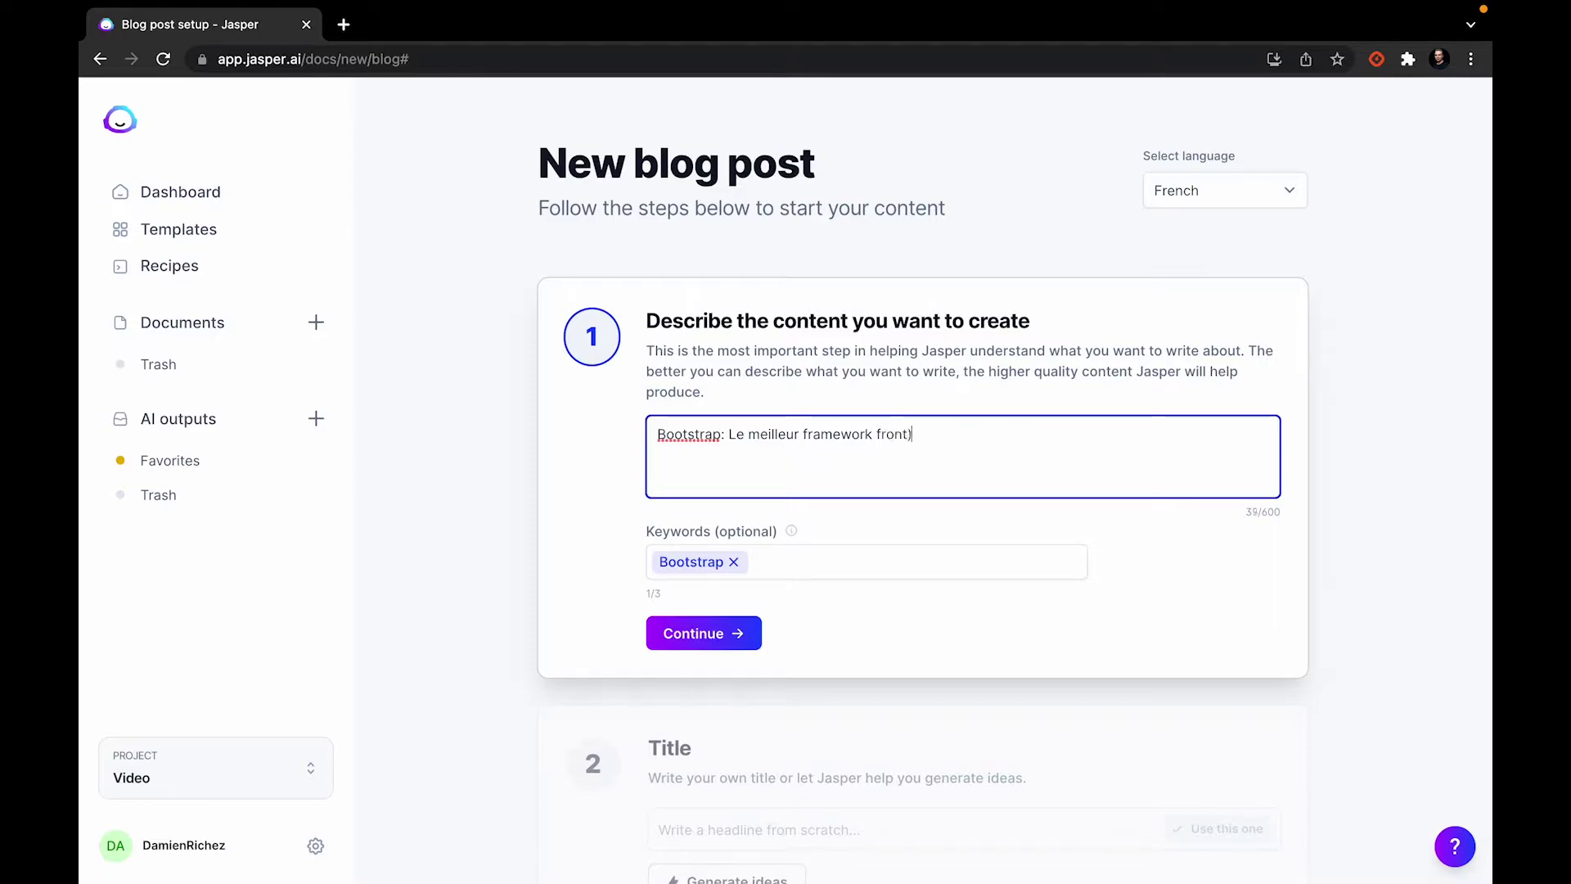
pyautogui.press('BackSpace')
pyautogui.write('-end')
# - Add the keywords "front-end" and "framework" and continue to the title stage
pyautogui.click(787, 571)
pyautogui.write('front)')
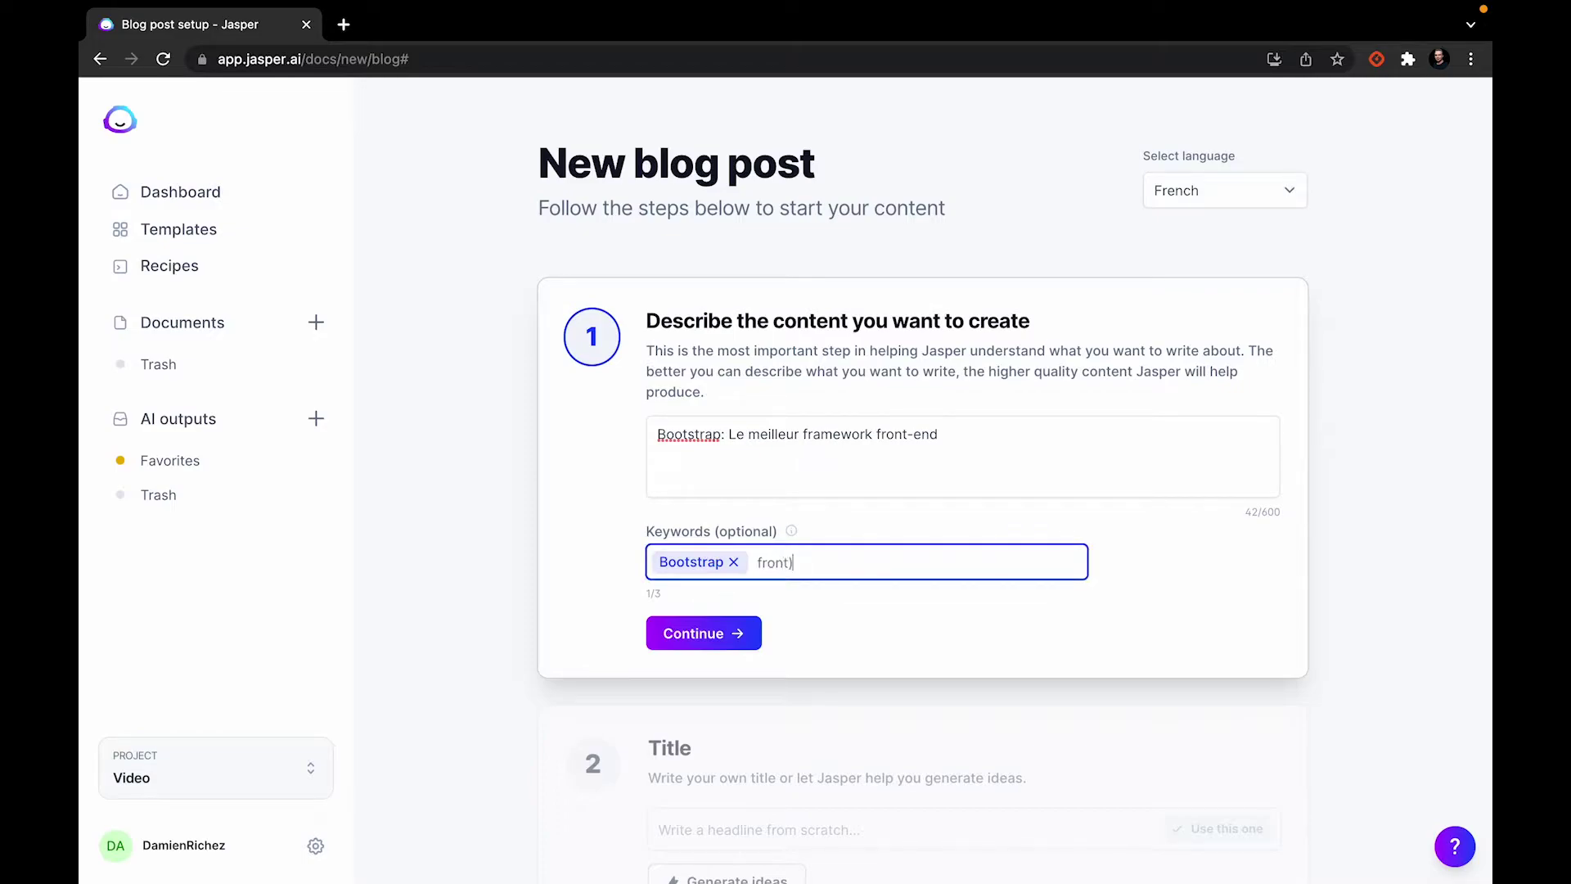
pyautogui.press('BackSpace')
pyautogui.write('-end')
pyautogui.press('Return')
pyautogui.write('f')
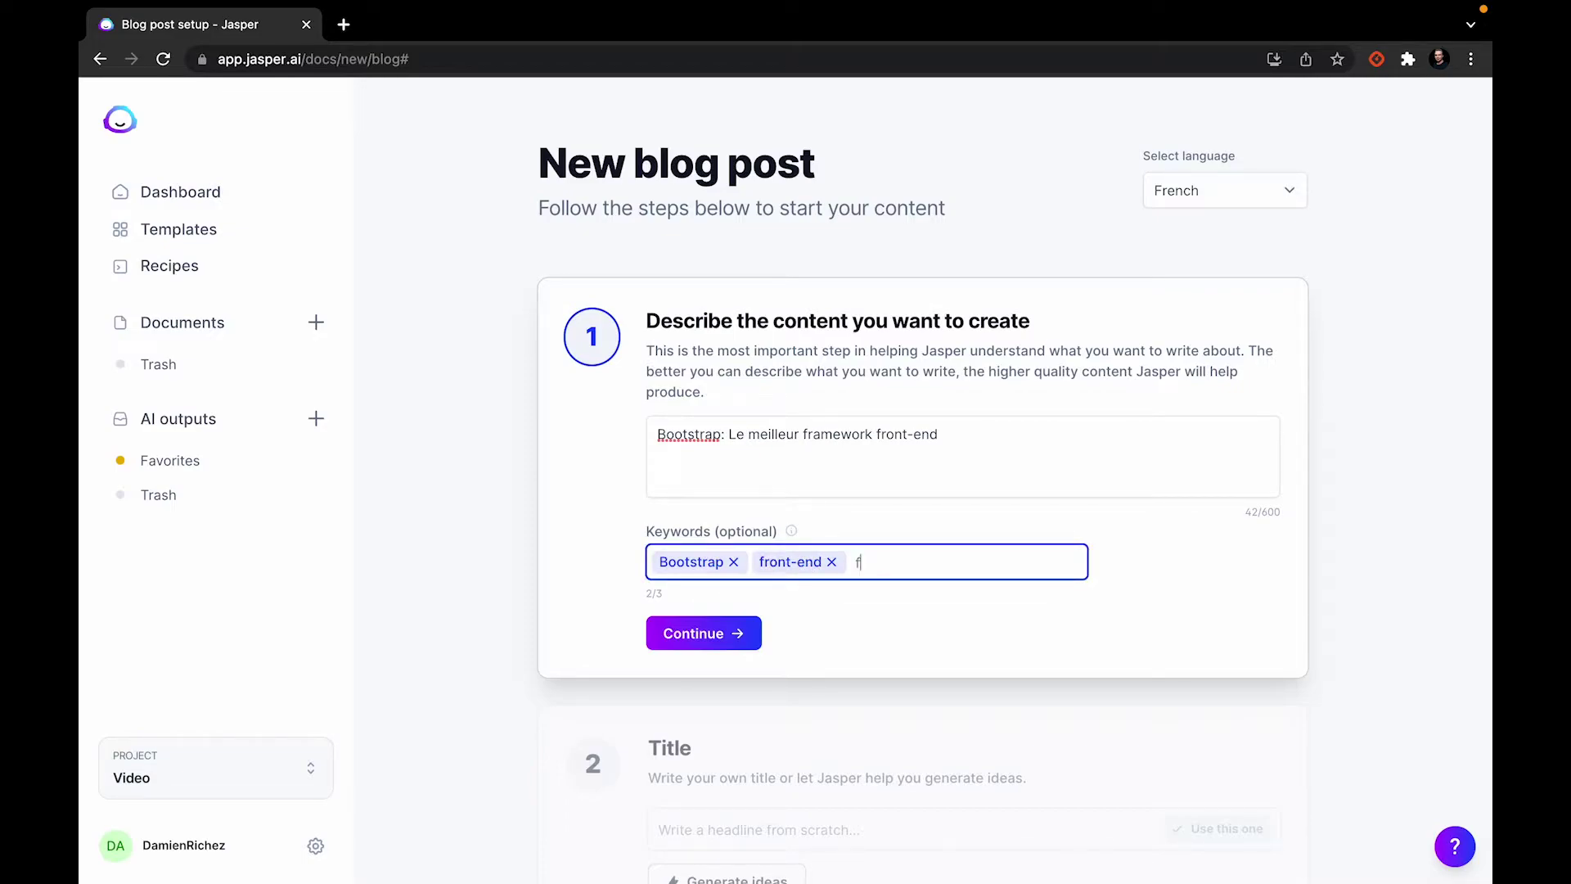
pyautogui.write('ramework')
pyautogui.press('Return')
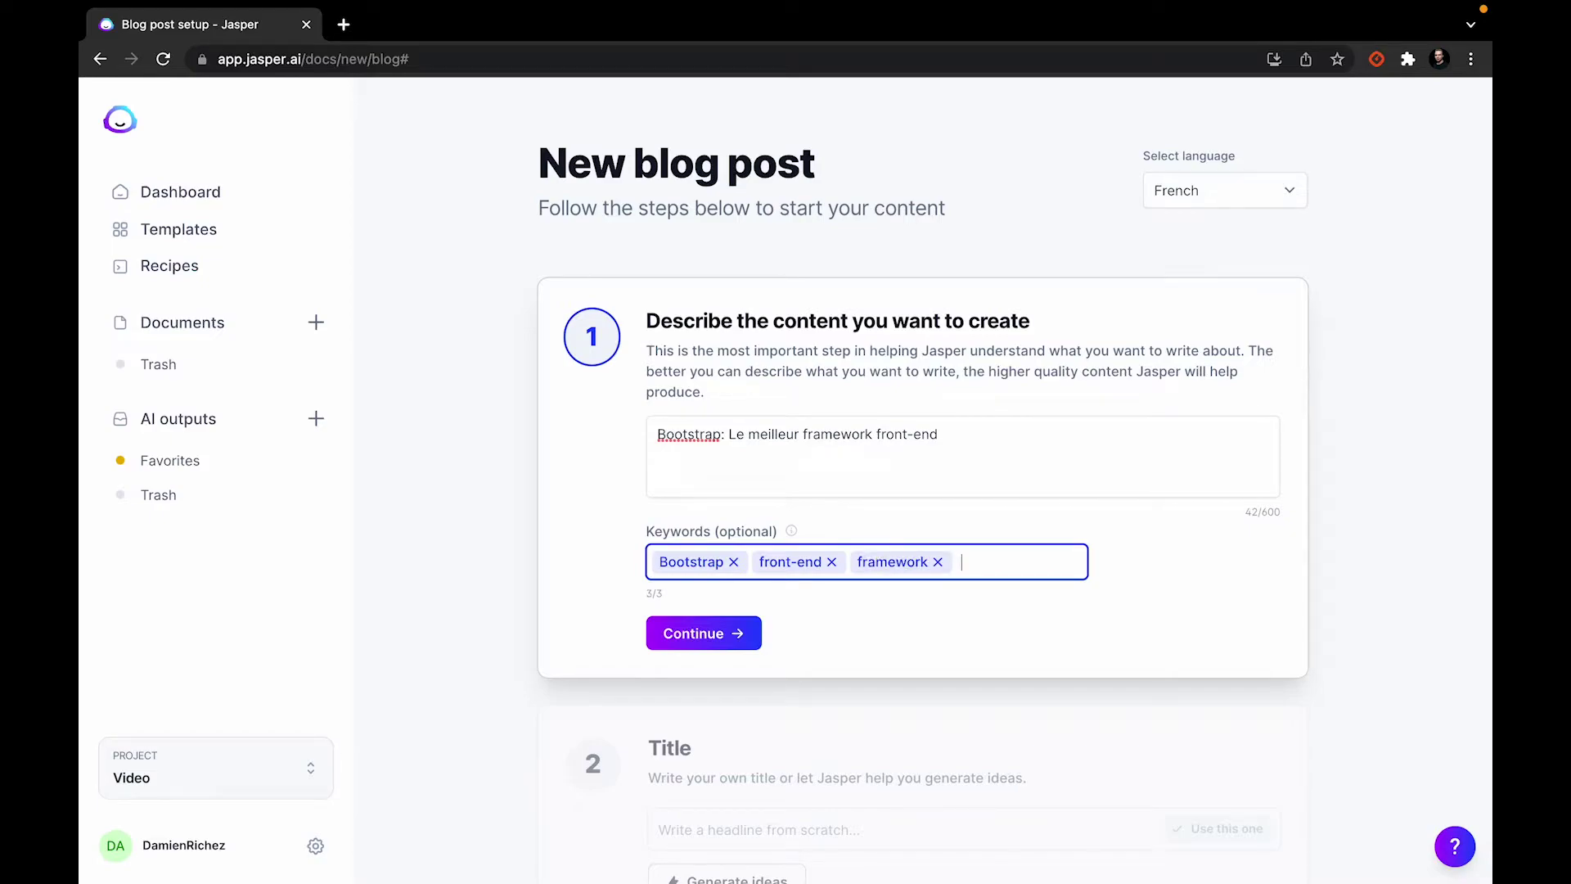
pyautogui.click(667, 645)
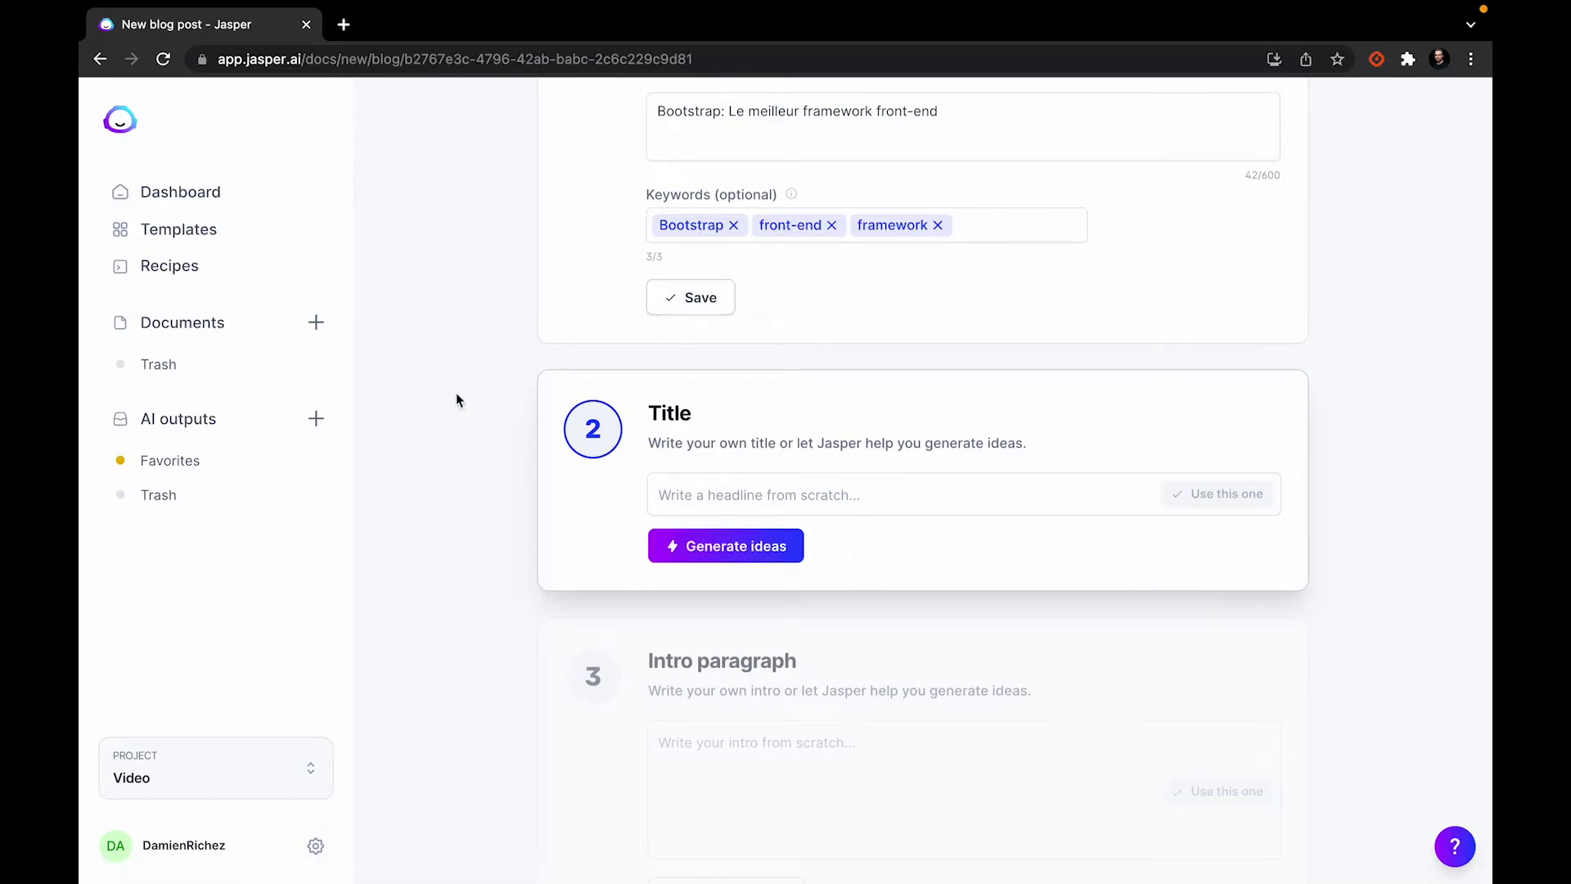
# - Generate title ideas and use "Bootstrap : Le meilleur framework frontal pour le Responsive Design"
pyautogui.click(718, 545)
pyautogui.moveTo(947, 109); pyautogui.dragTo(513, 114)
pyautogui.click(495, 266)
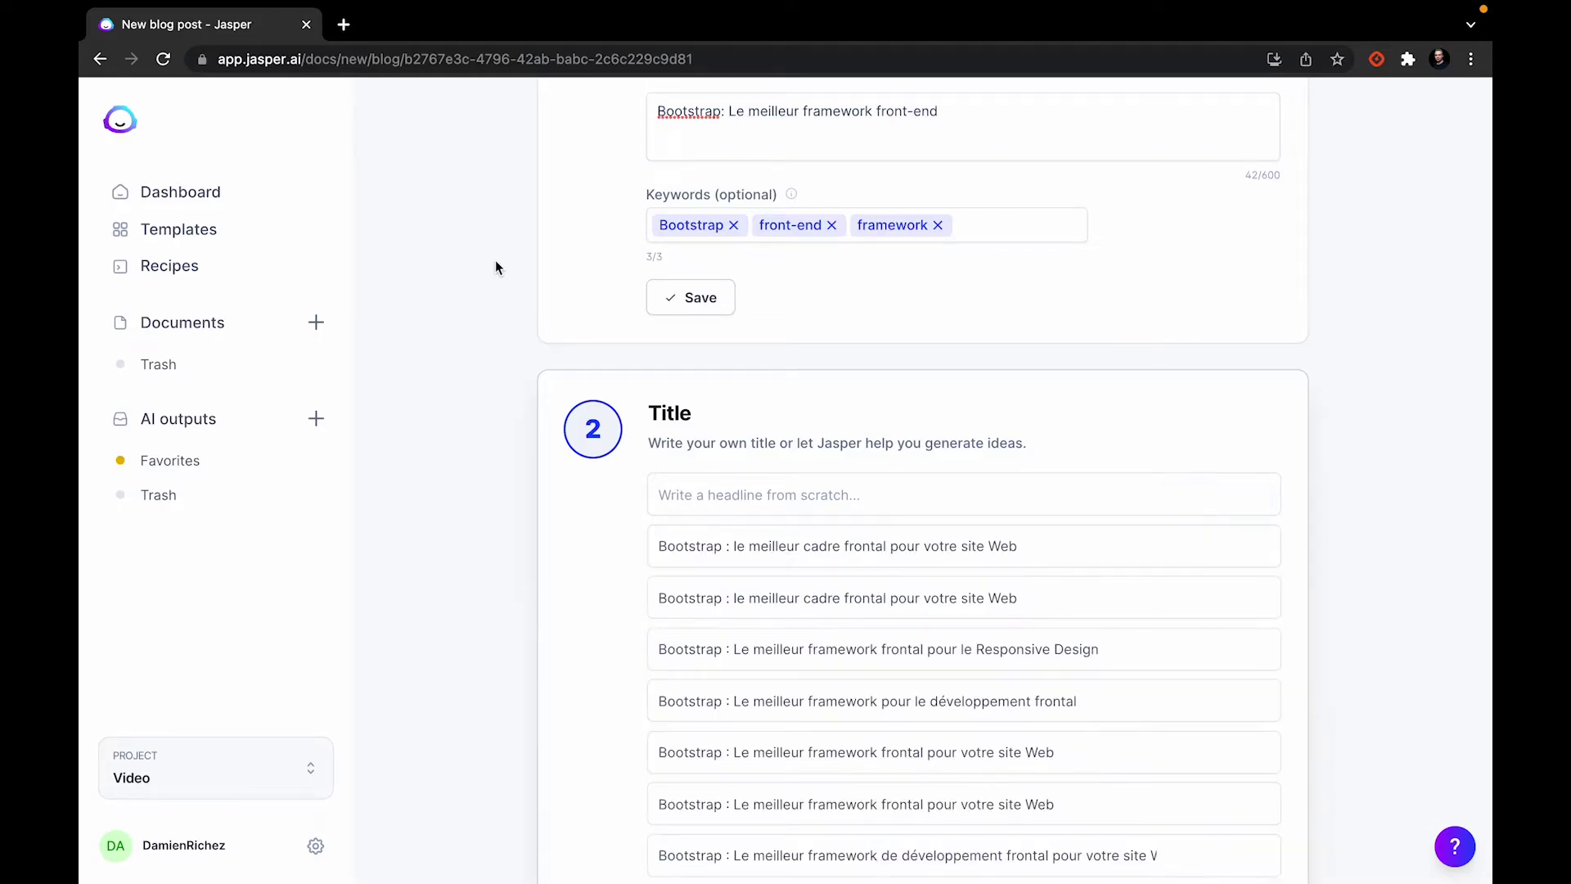
pyautogui.scroll(-2, 495, 373)
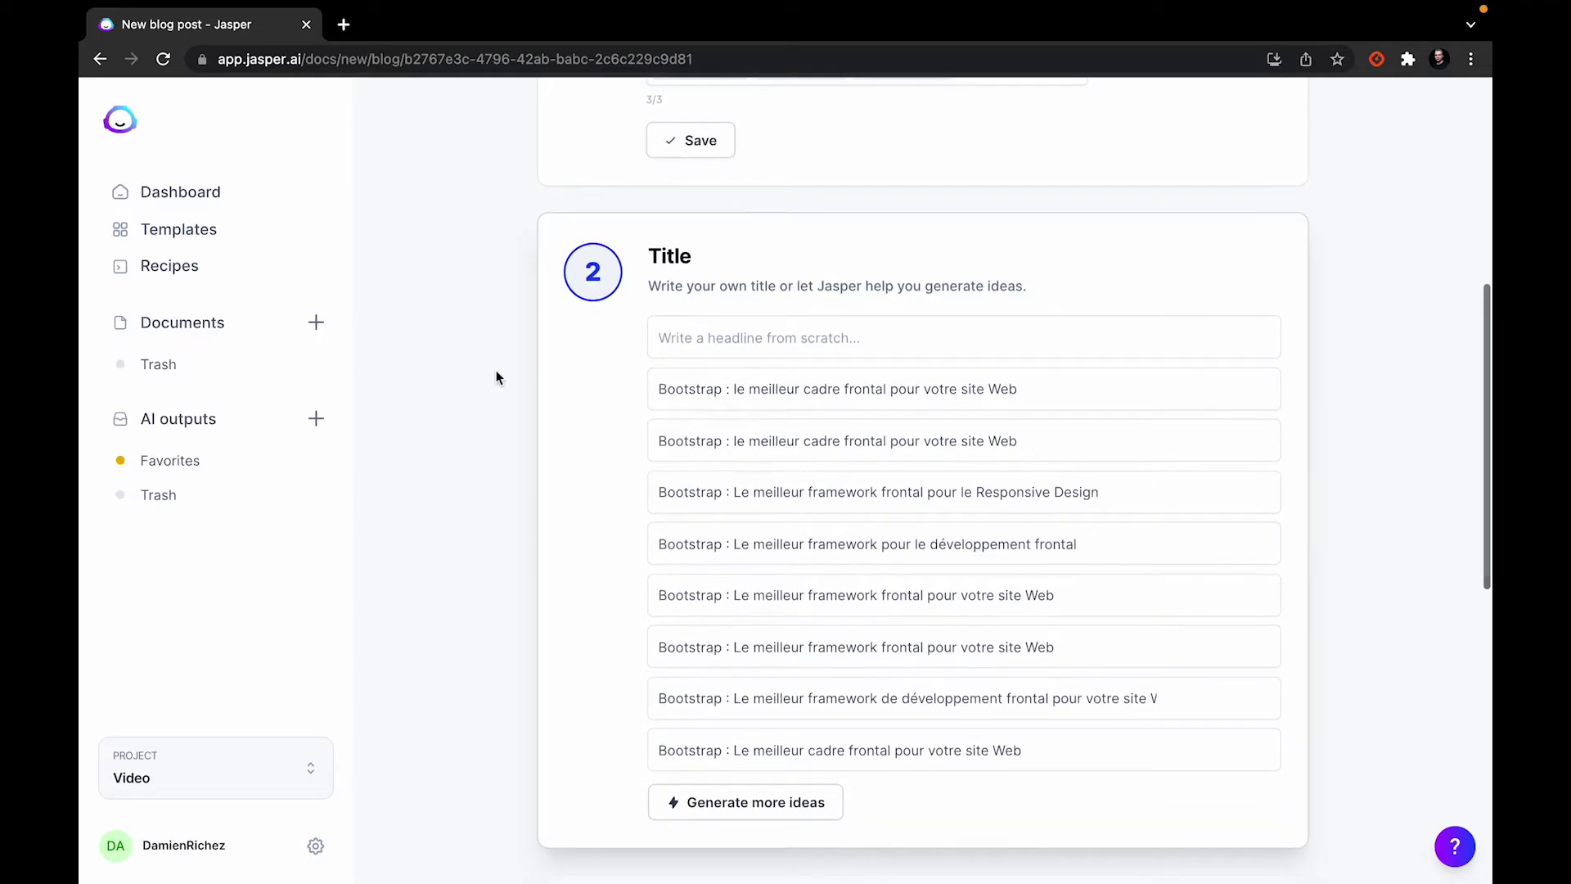
pyautogui.moveTo(870, 553)
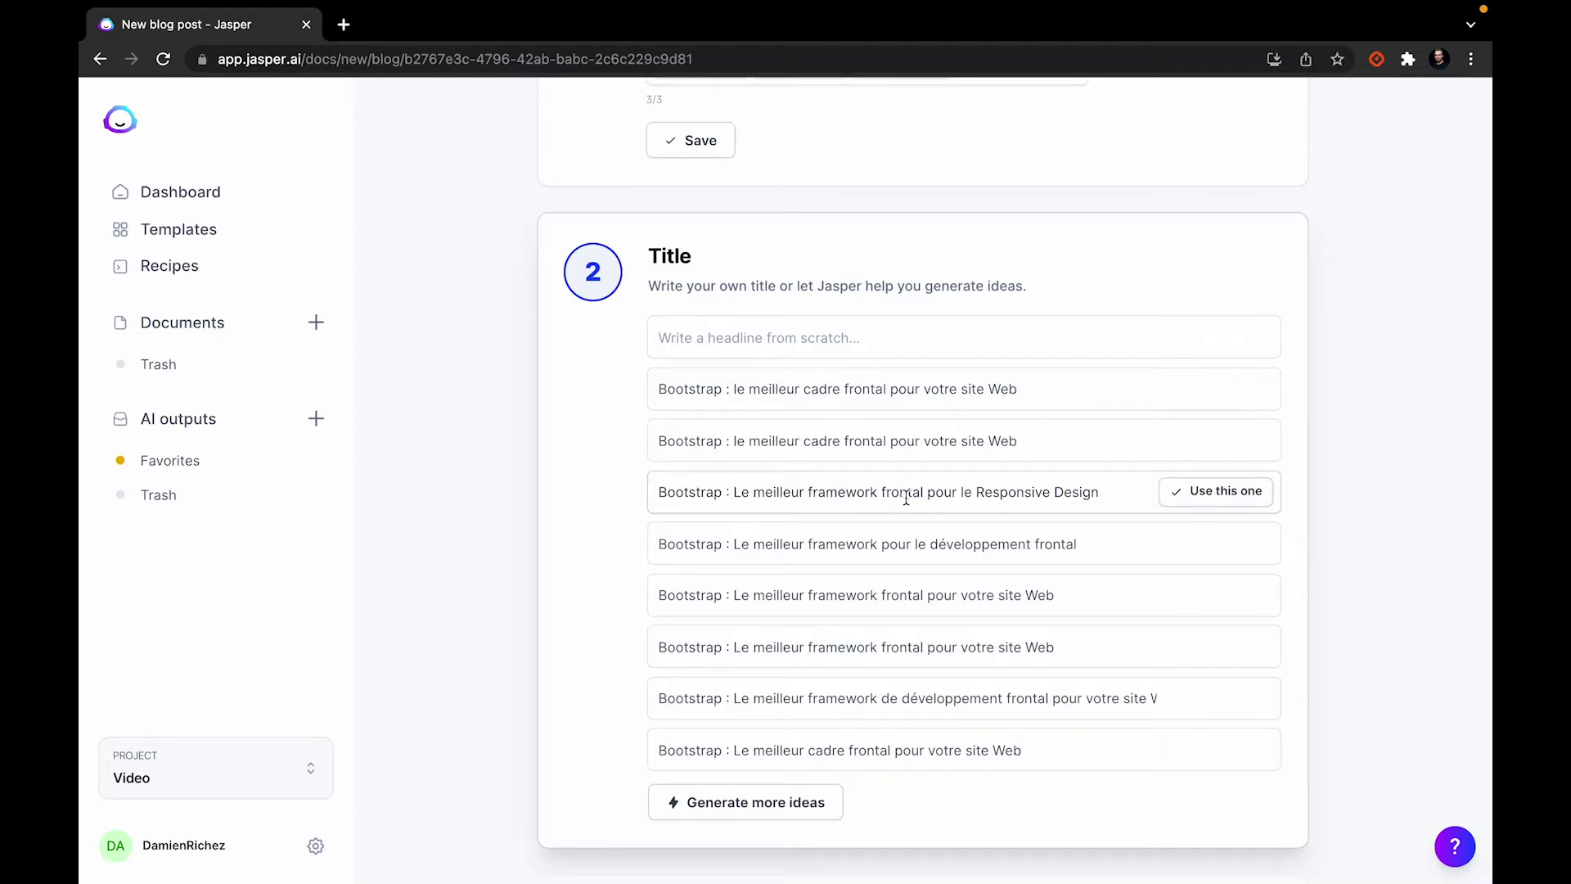
pyautogui.click(1219, 491)
# - Try to change "frontal" to "front-end" in the chosen blog post title
pyautogui.click(933, 196)
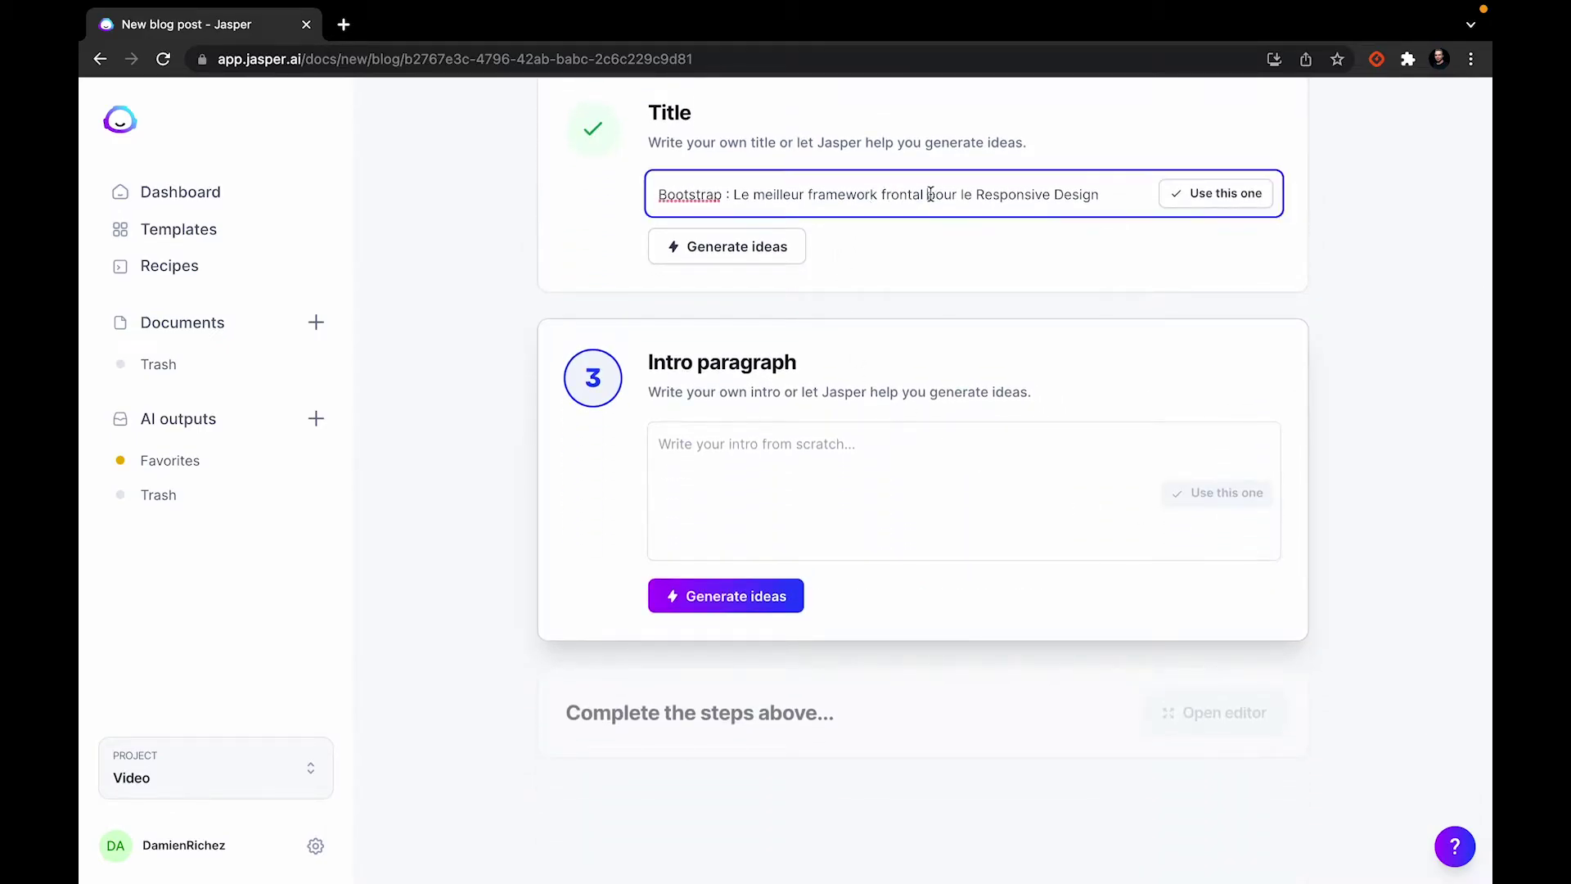
pyautogui.press('BackSpace')
pyautogui.press('BackSpace')
pyautogui.write('-end')
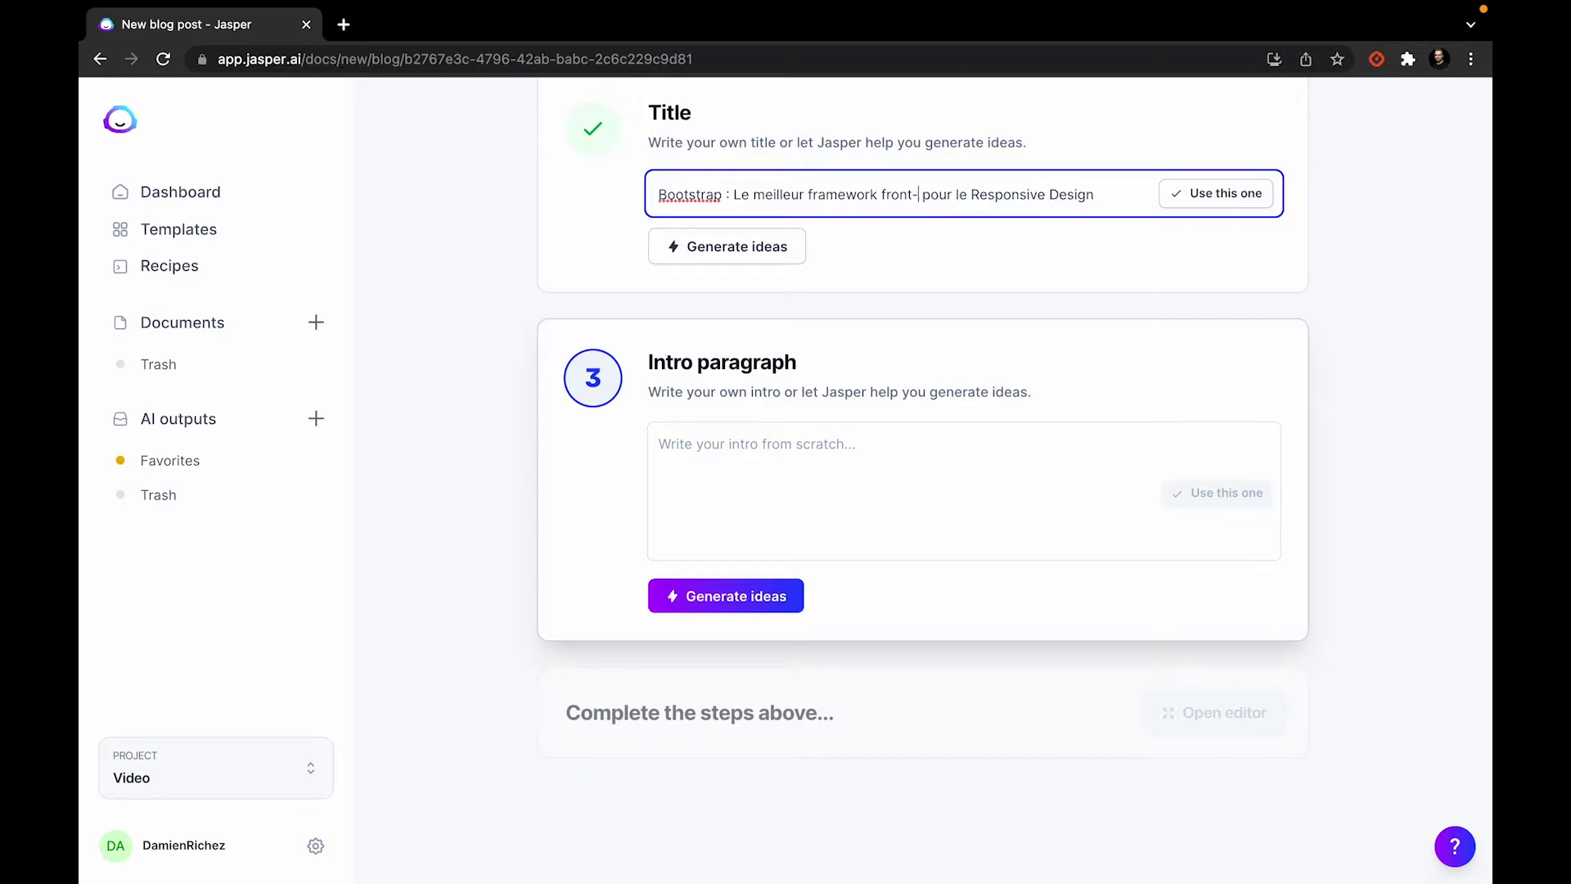
pyautogui.click(1161, 248)
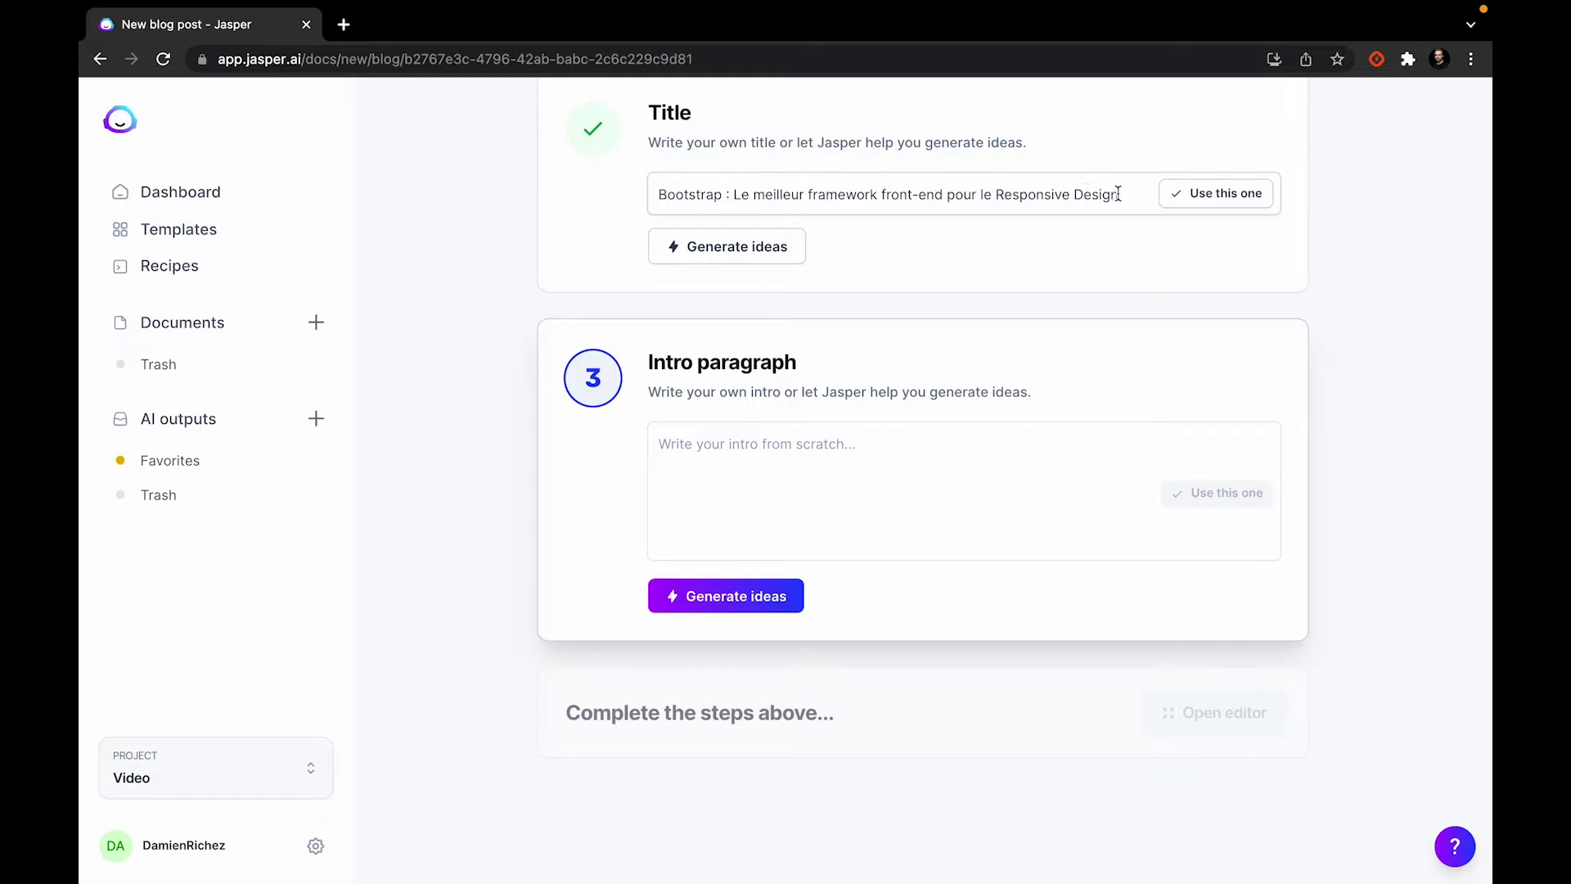
# - Generate intro paragraph ideas and use the first one, beginning "Bootstrap est le framework frontal le plus populaire"
pyautogui.click(827, 537)
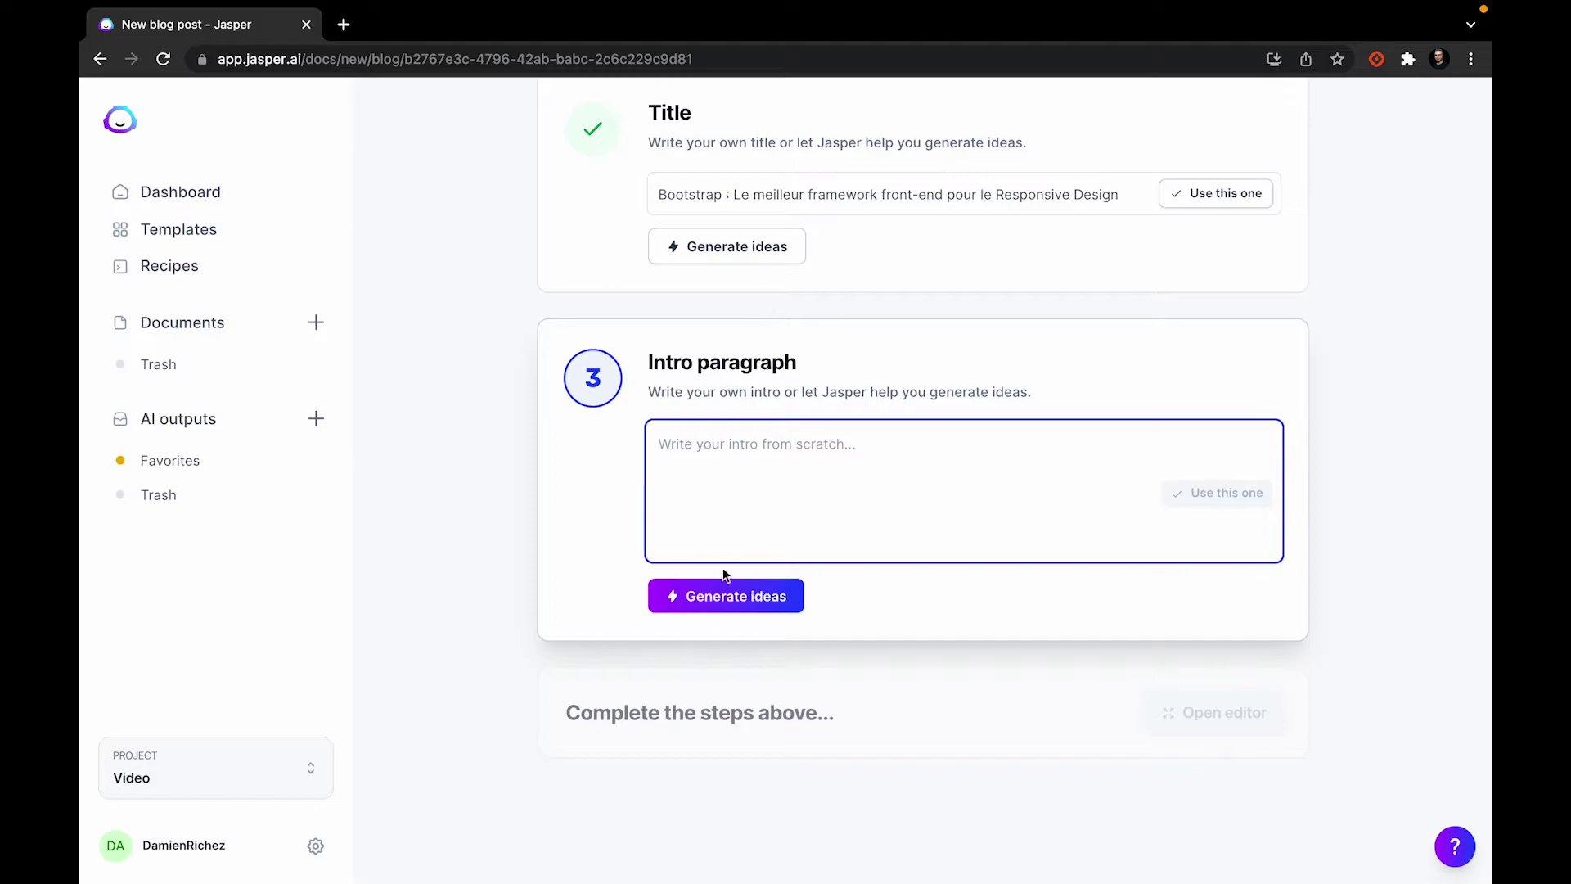
pyautogui.click(725, 595)
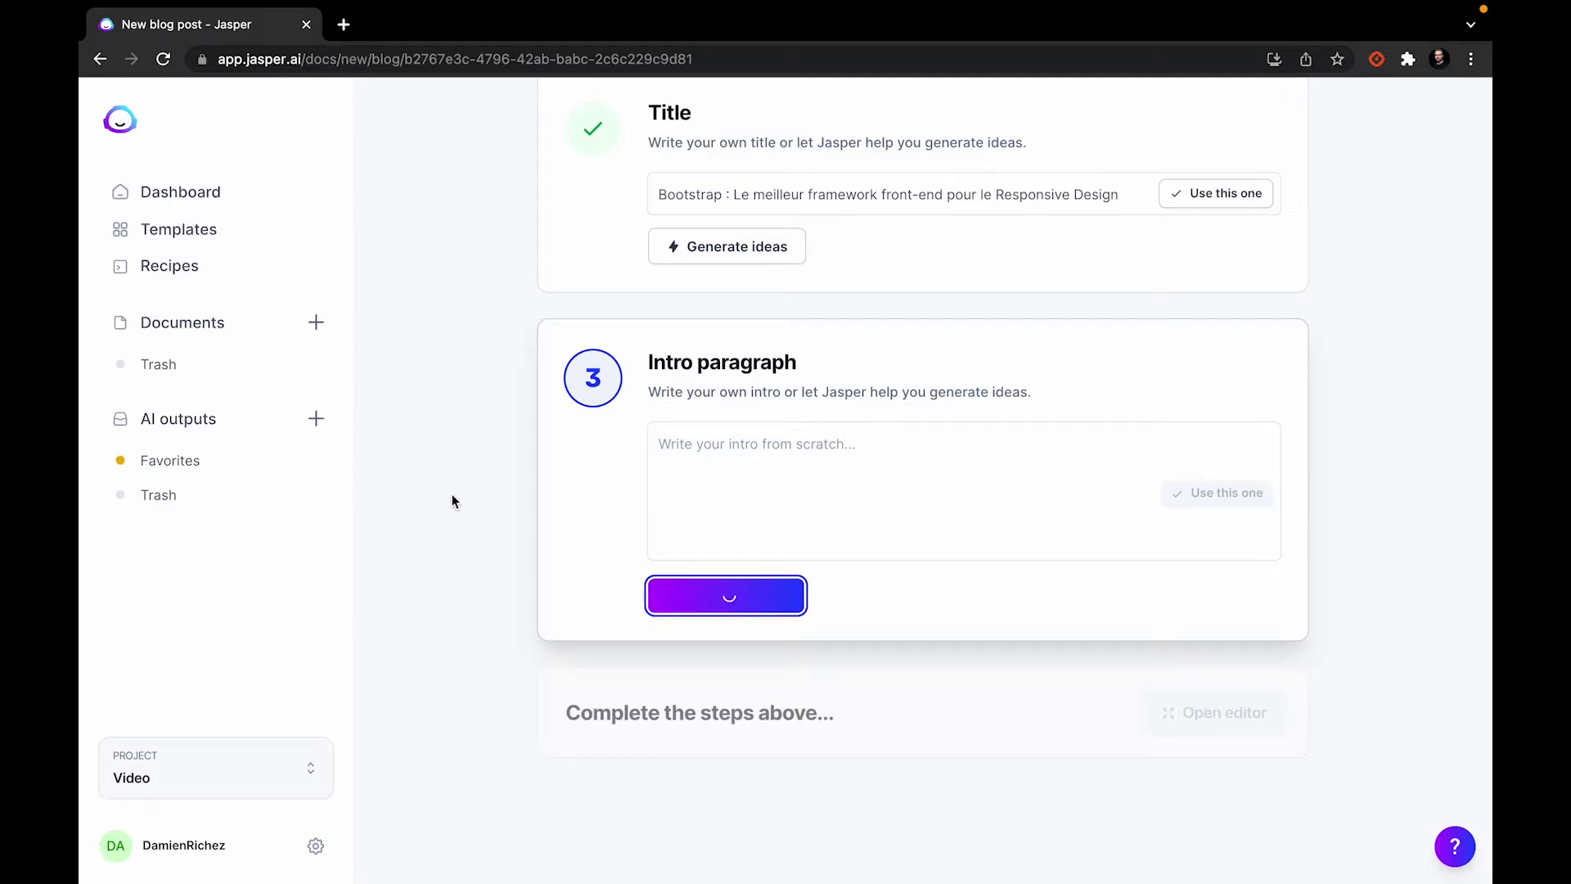
pyautogui.scroll(-3, 451, 494)
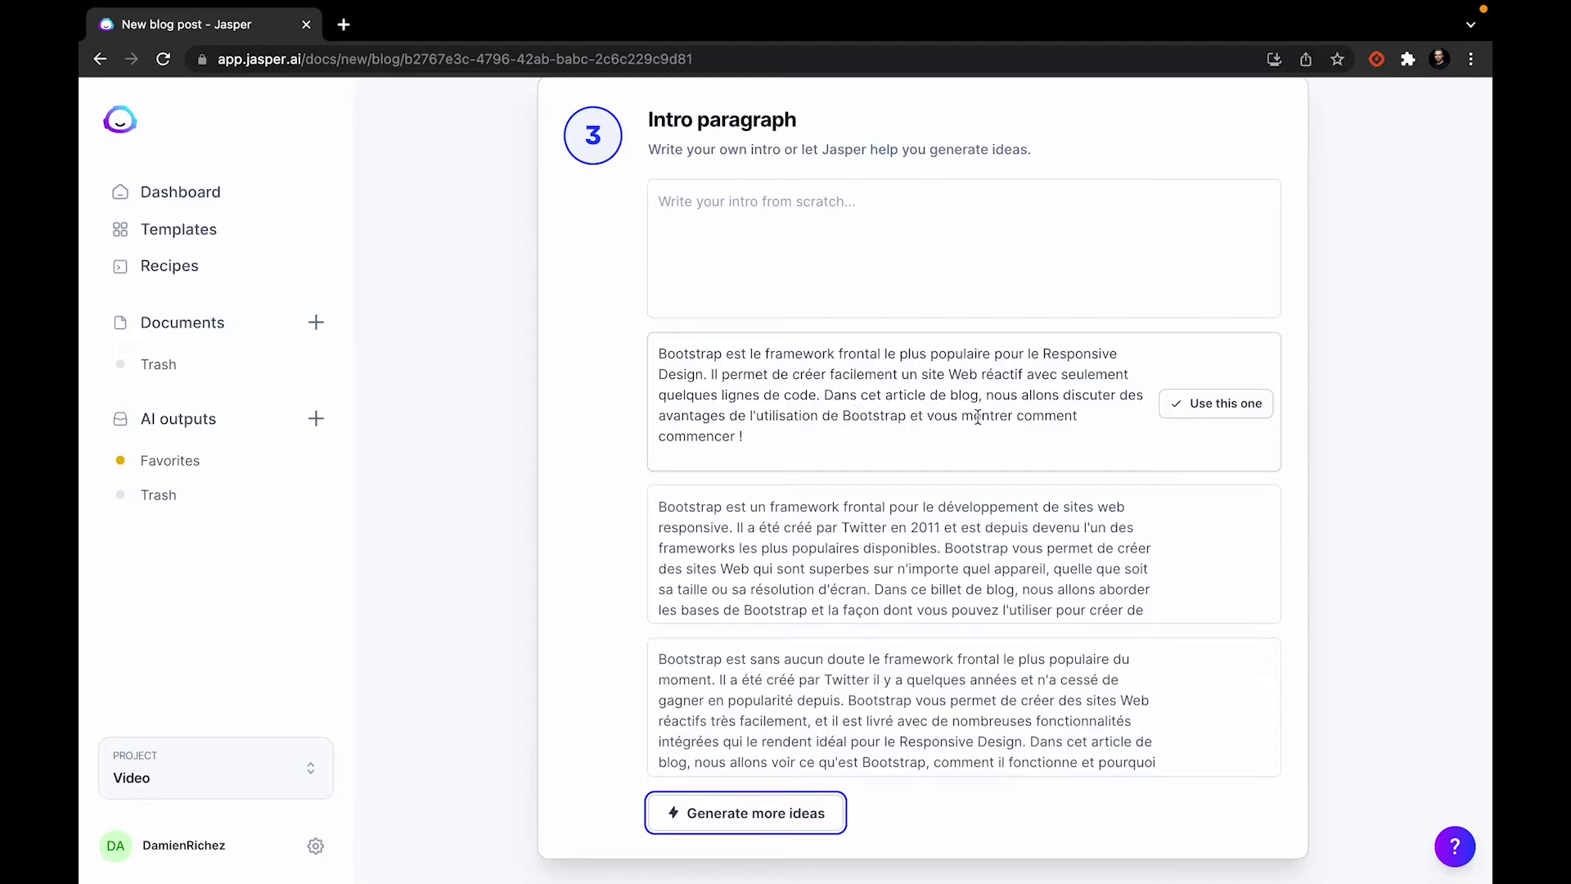
pyautogui.moveTo(750, 436); pyautogui.dragTo(639, 339)
pyautogui.click(637, 380)
pyautogui.click(795, 398)
pyautogui.click(1234, 409)
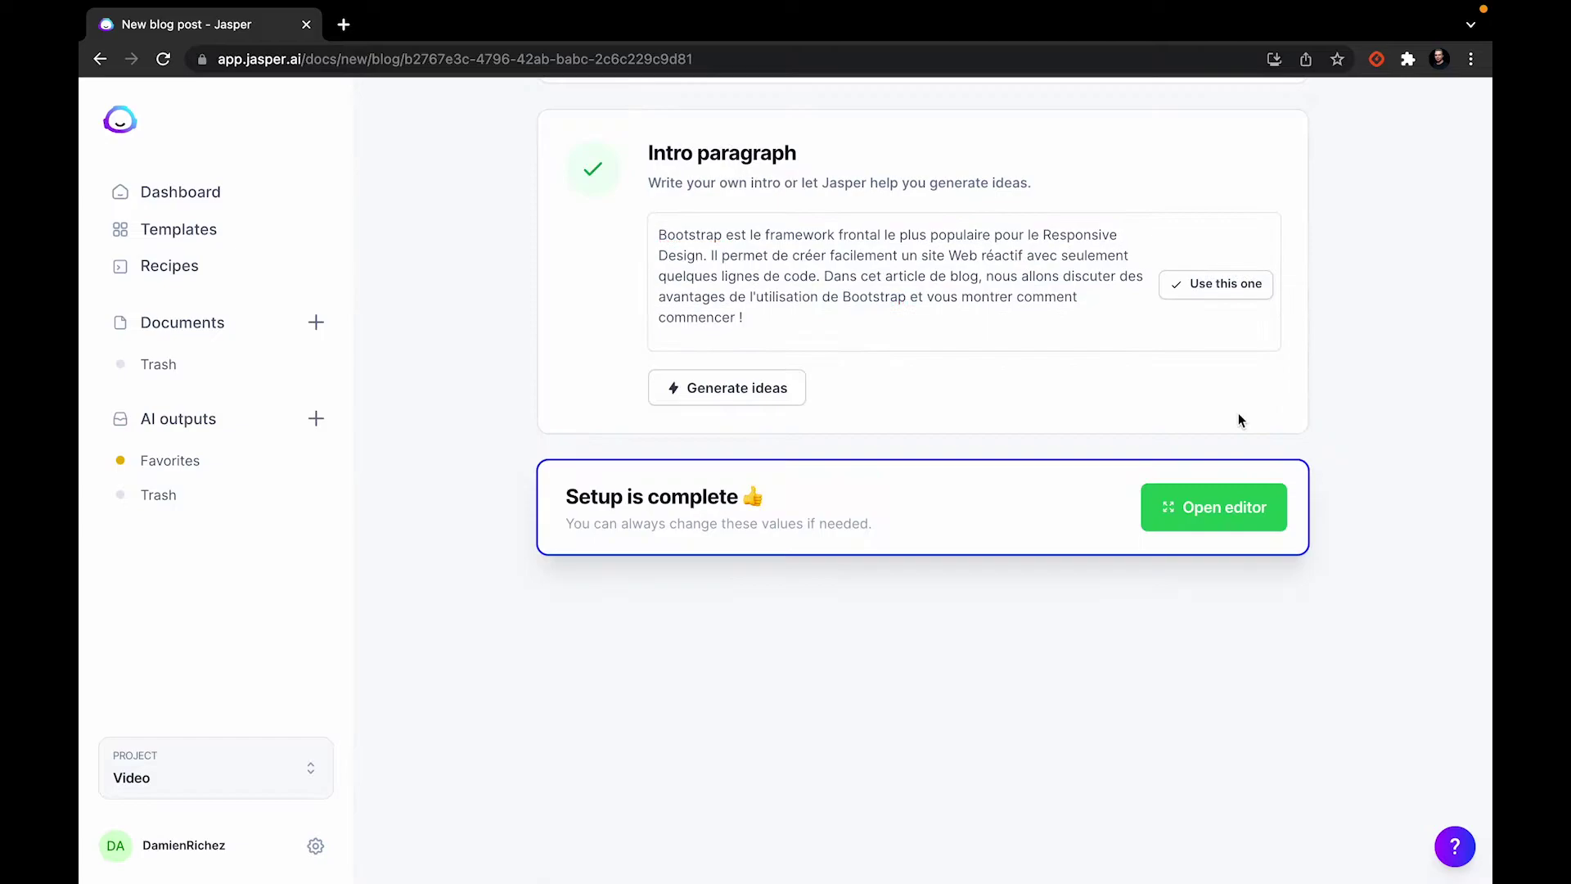
# - Try to change "frontal" to "front-end" in the first sentence of the chosen intro paragraph
pyautogui.click(936, 234)
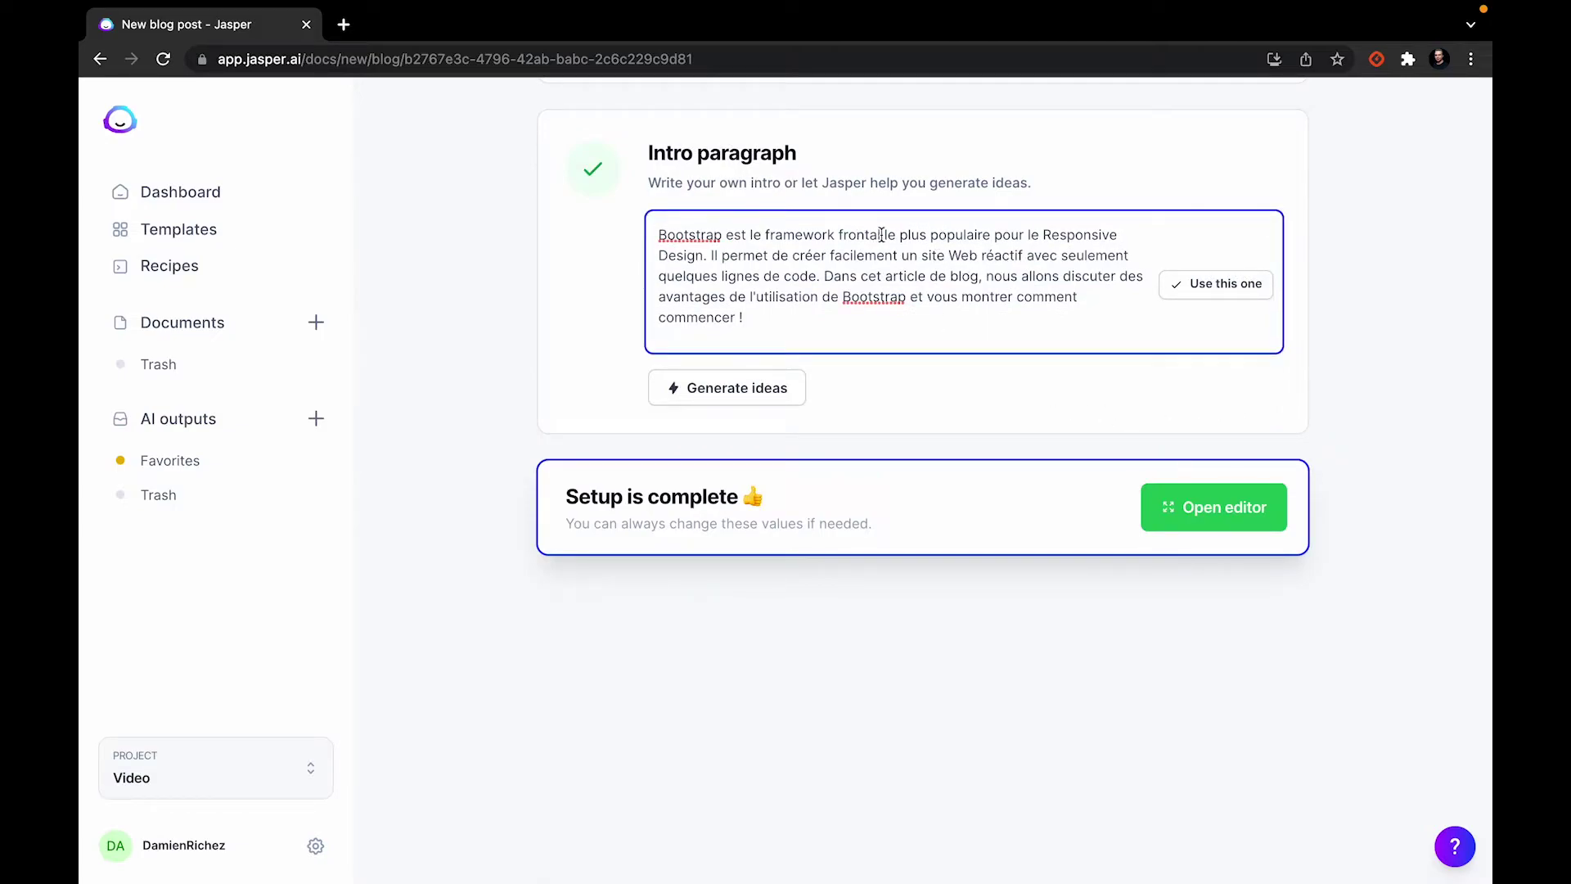
pyautogui.press('BackSpace')
pyautogui.press('BackSpace')
pyautogui.press('BackSpace')
pyautogui.write('t-end')
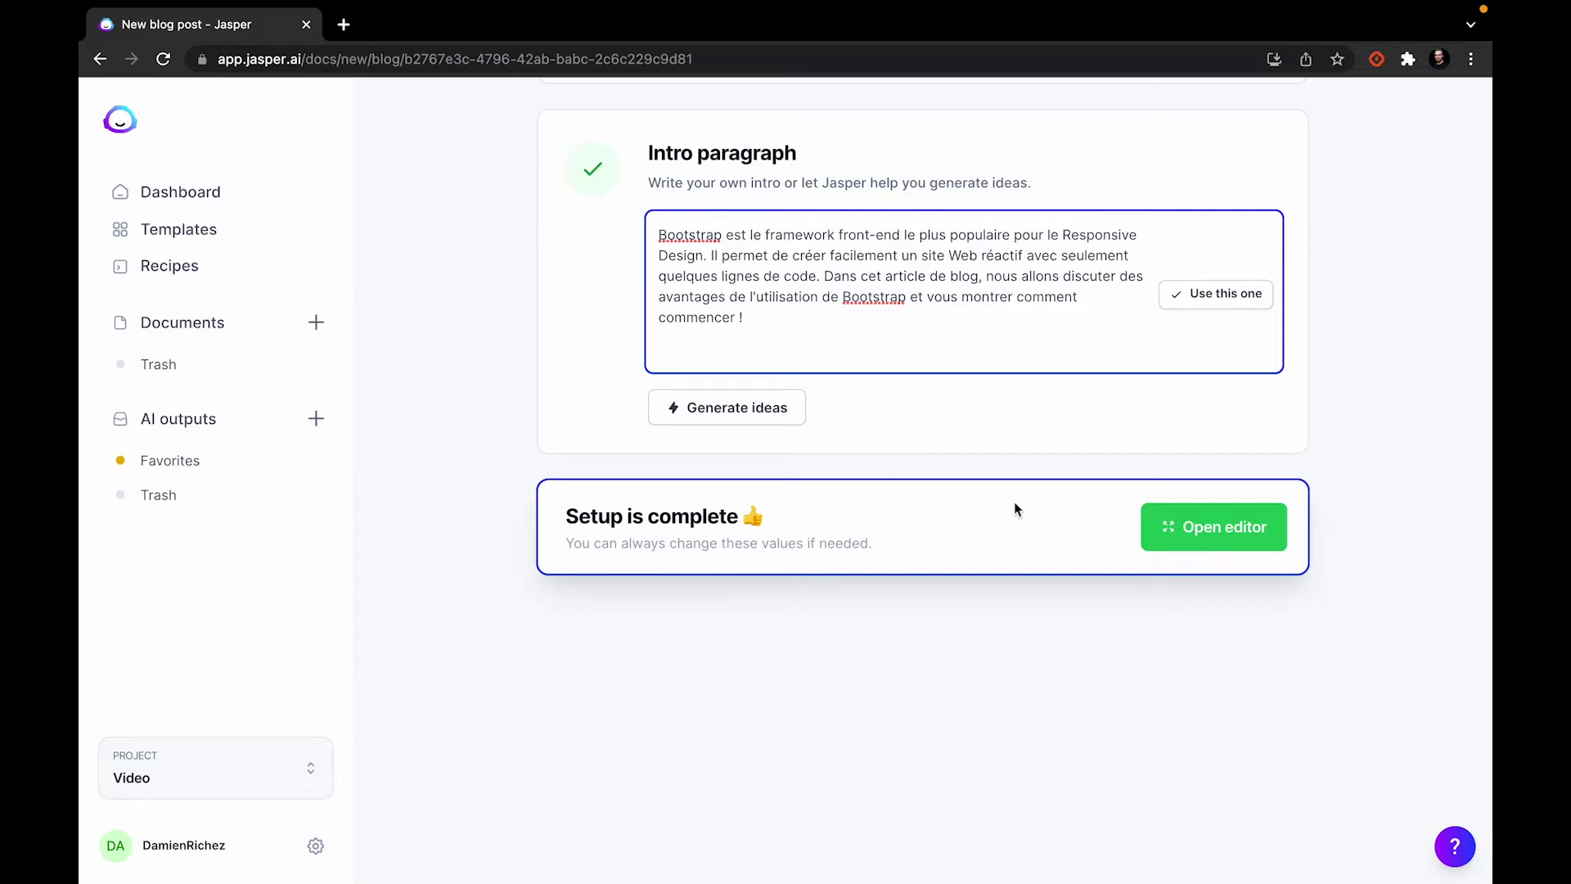
# - Open the blog post in the document editor and copy its full title
pyautogui.click(1247, 515)
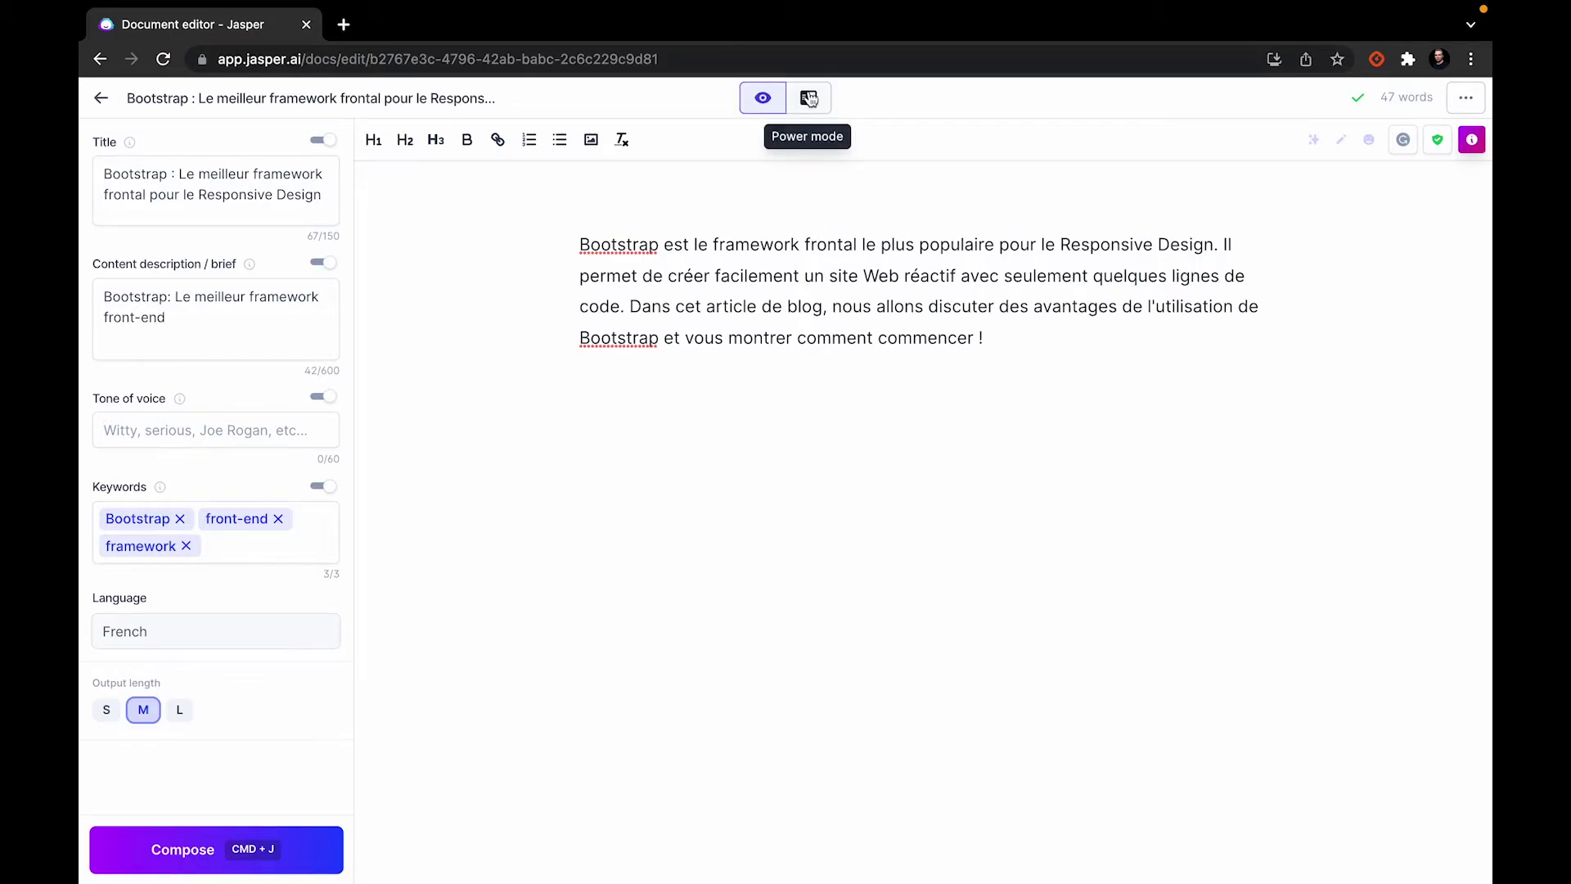
pyautogui.click(332, 195)
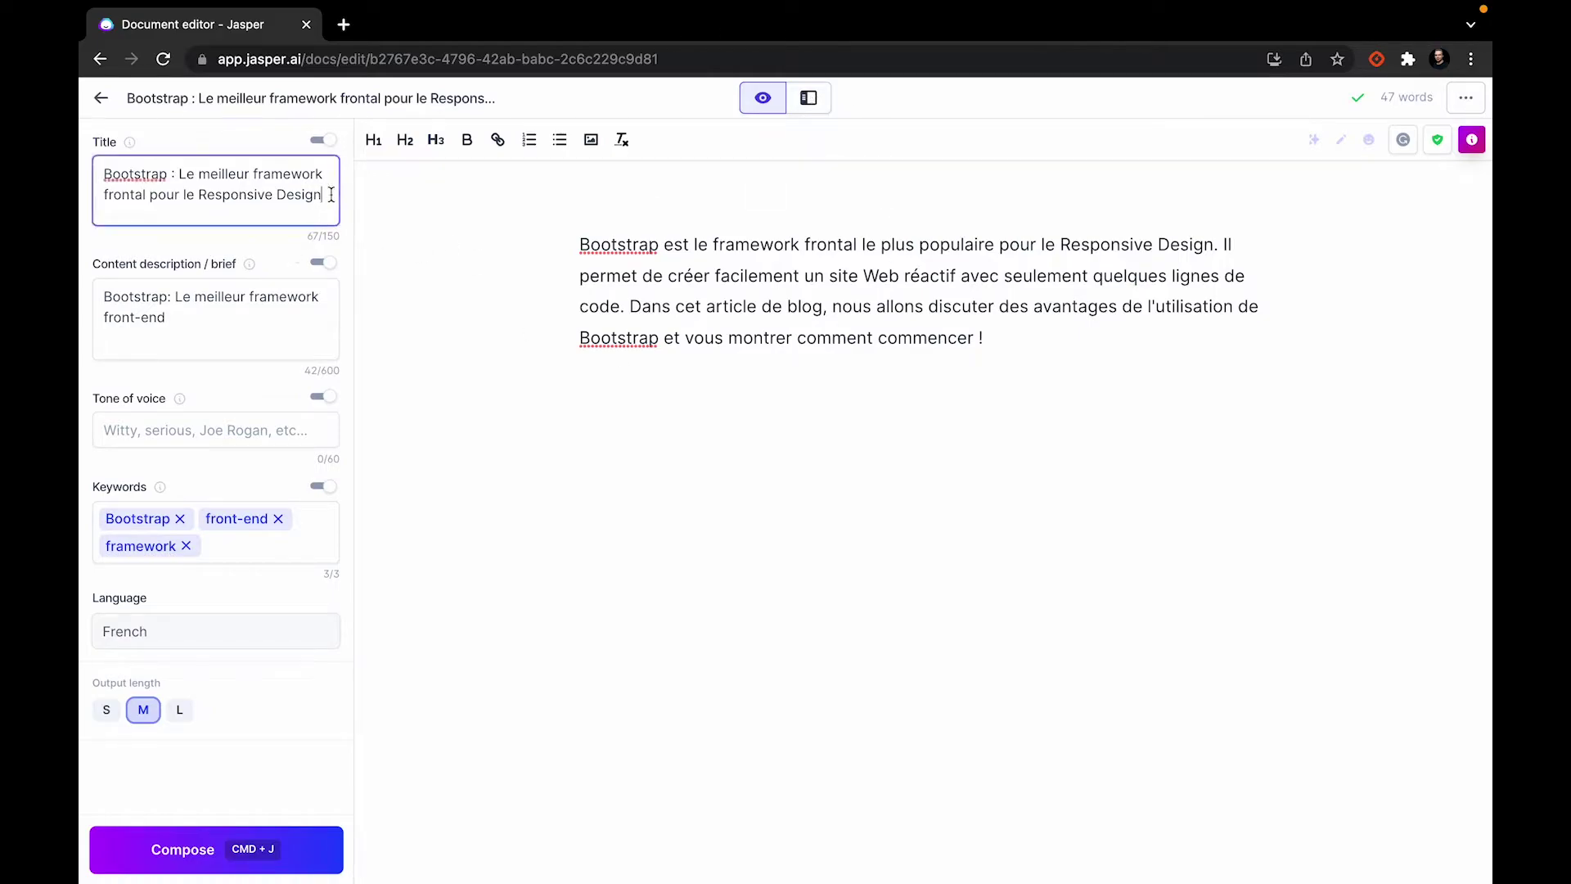
pyautogui.moveTo(331, 195); pyautogui.dragTo(80, 157)
pyautogui.press('super+c')
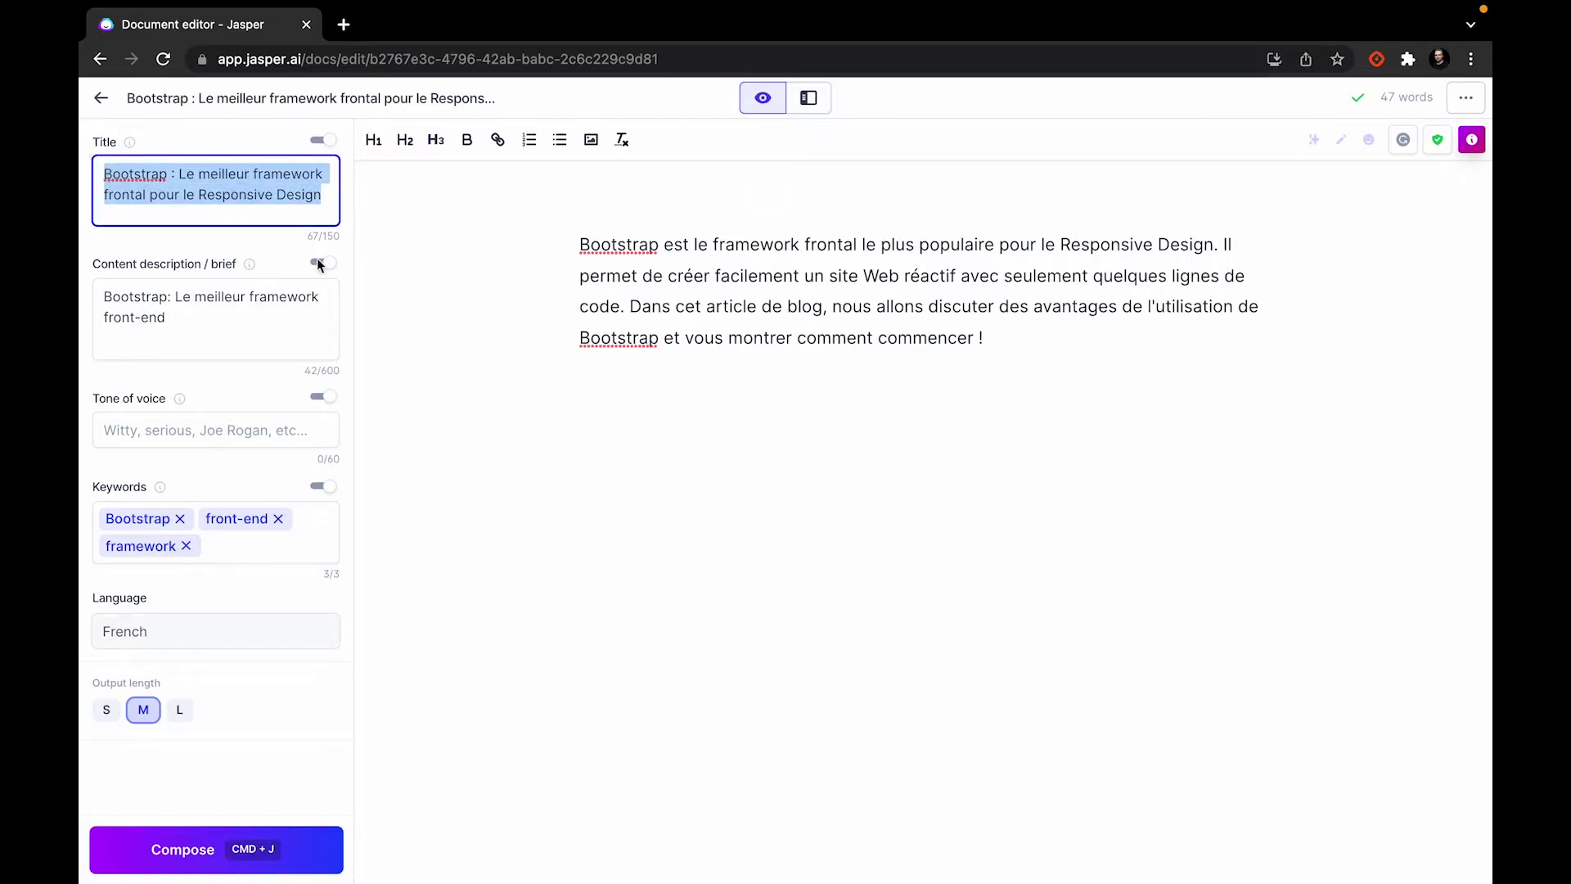
pyautogui.click(390, 299)
# - Switch the editor to power mode and open the Blog Post Outline template
pyautogui.click(819, 112)
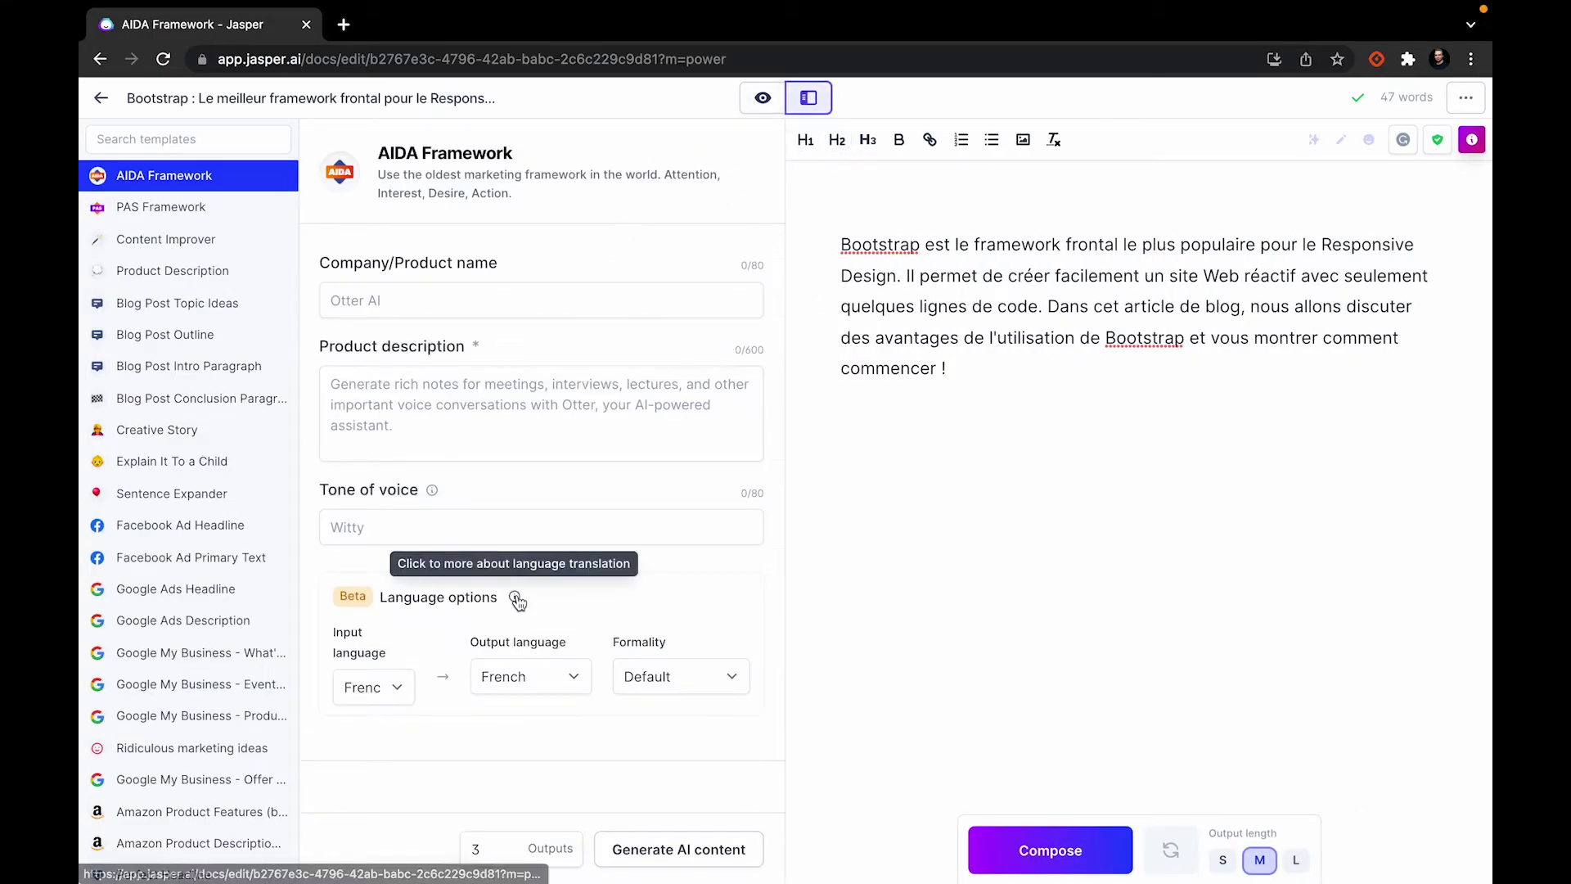
pyautogui.scroll(-6, 188, 491)
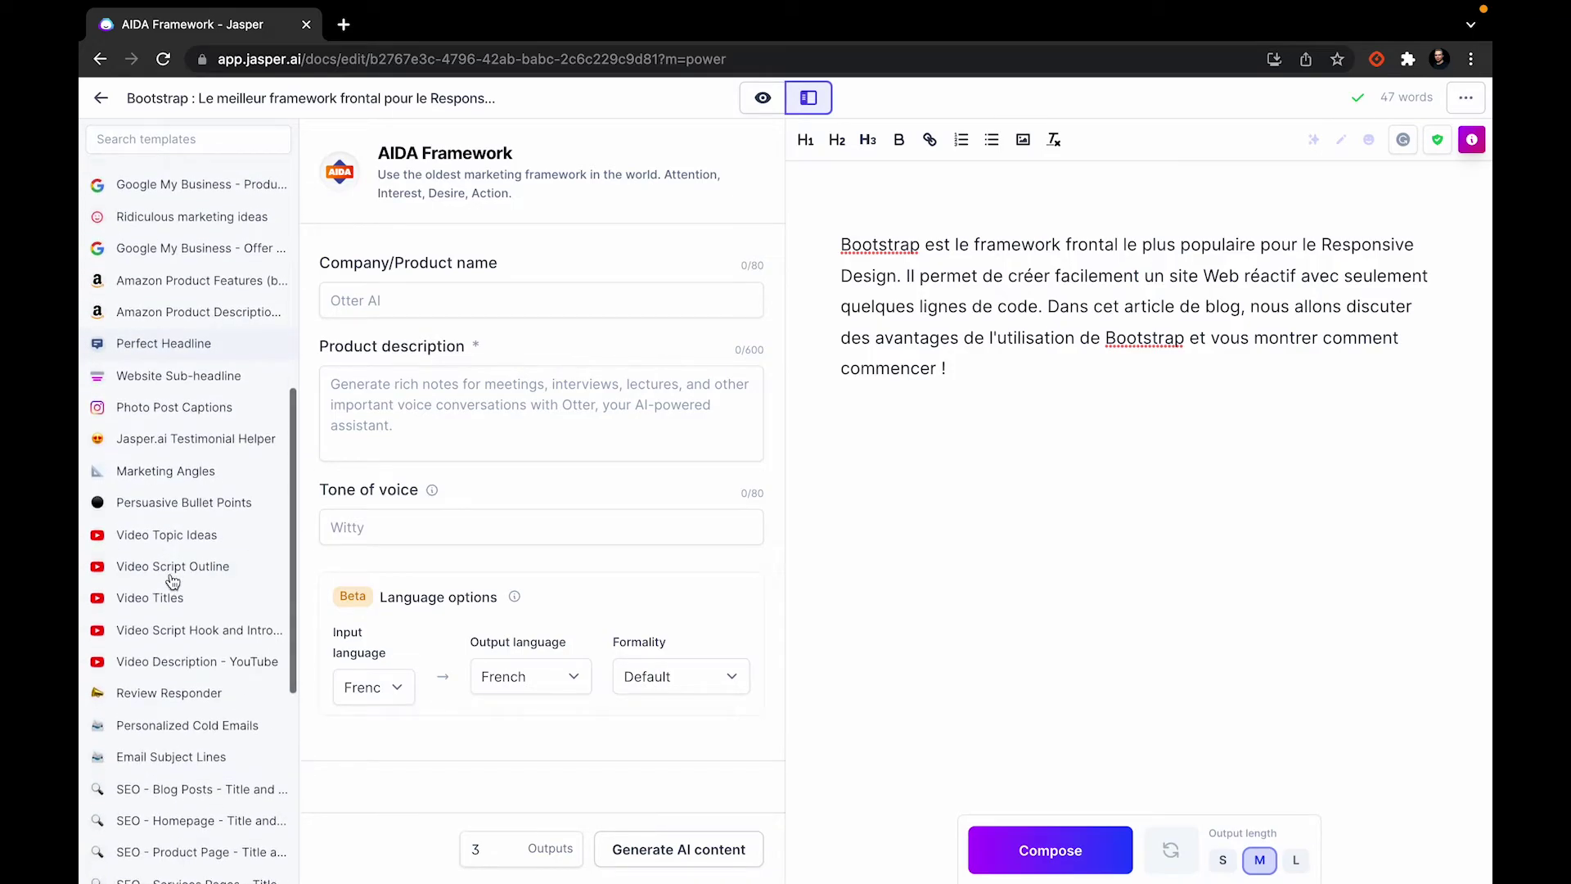
pyautogui.scroll(-2, 172, 581)
pyautogui.scroll(6, 172, 581)
pyautogui.scroll(1, 172, 581)
pyautogui.scroll(-2, 172, 577)
pyautogui.scroll(6, 171, 569)
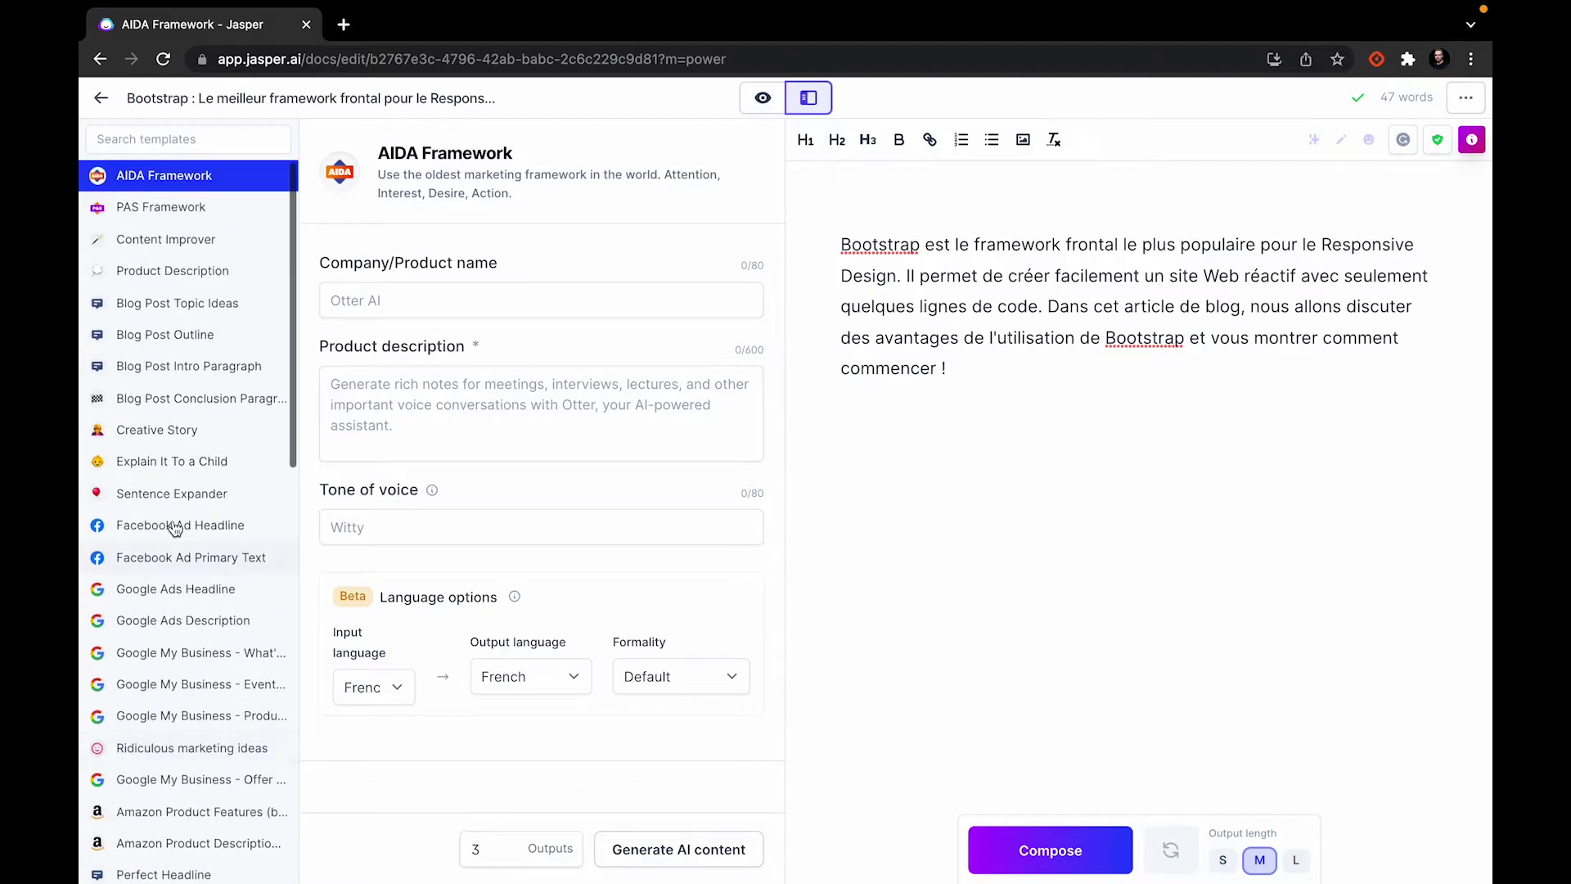
pyautogui.click(166, 333)
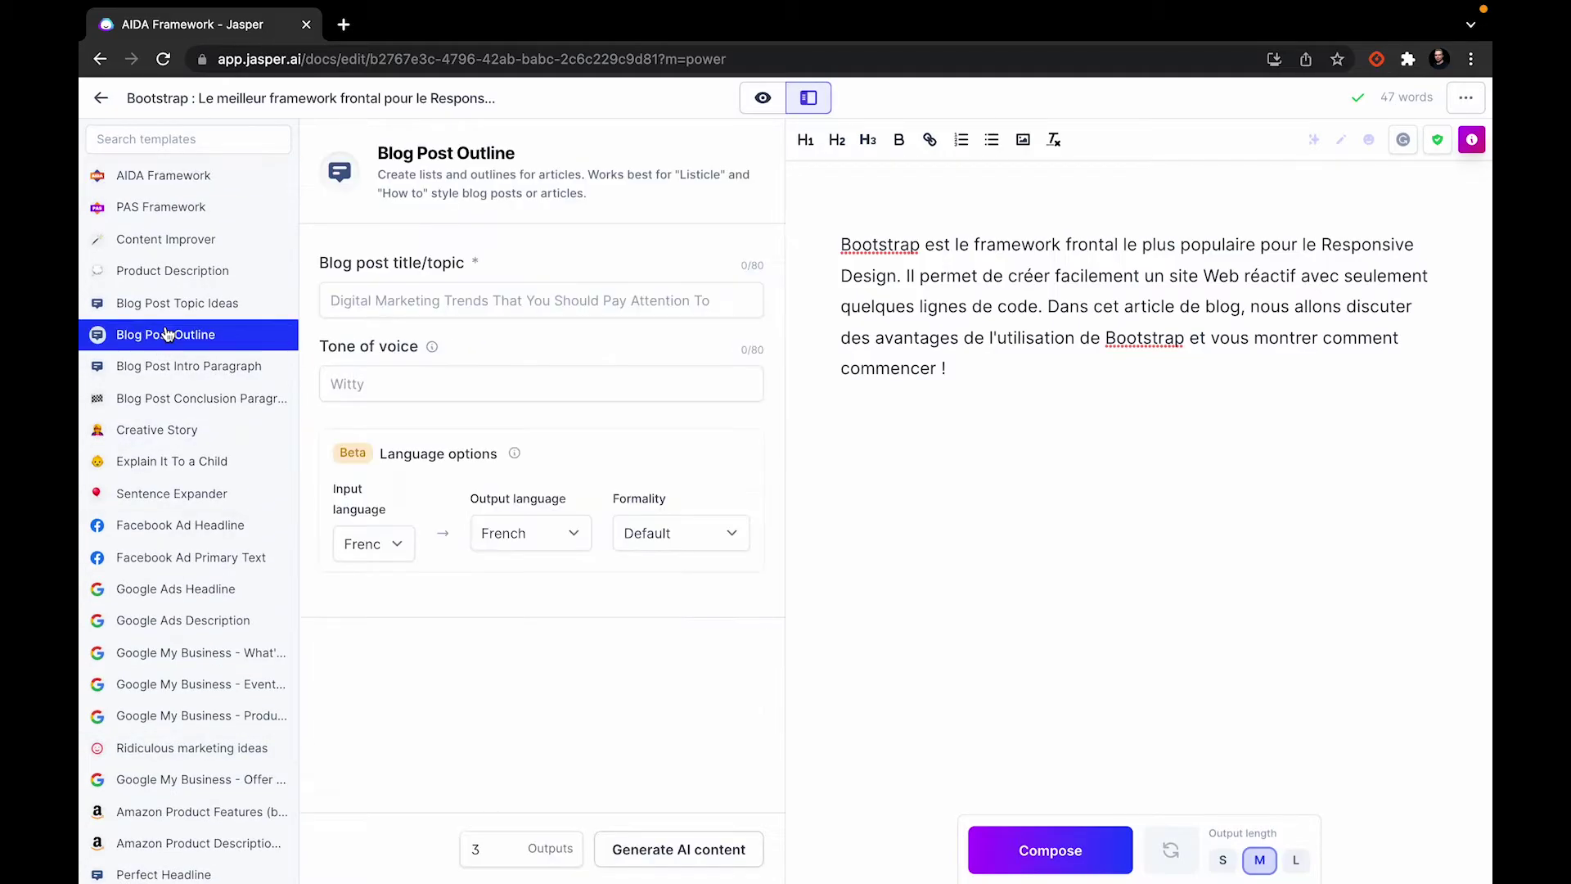
# - Paste the copied title as the blog post topic and generate three outlines in French
pyautogui.click(425, 305)
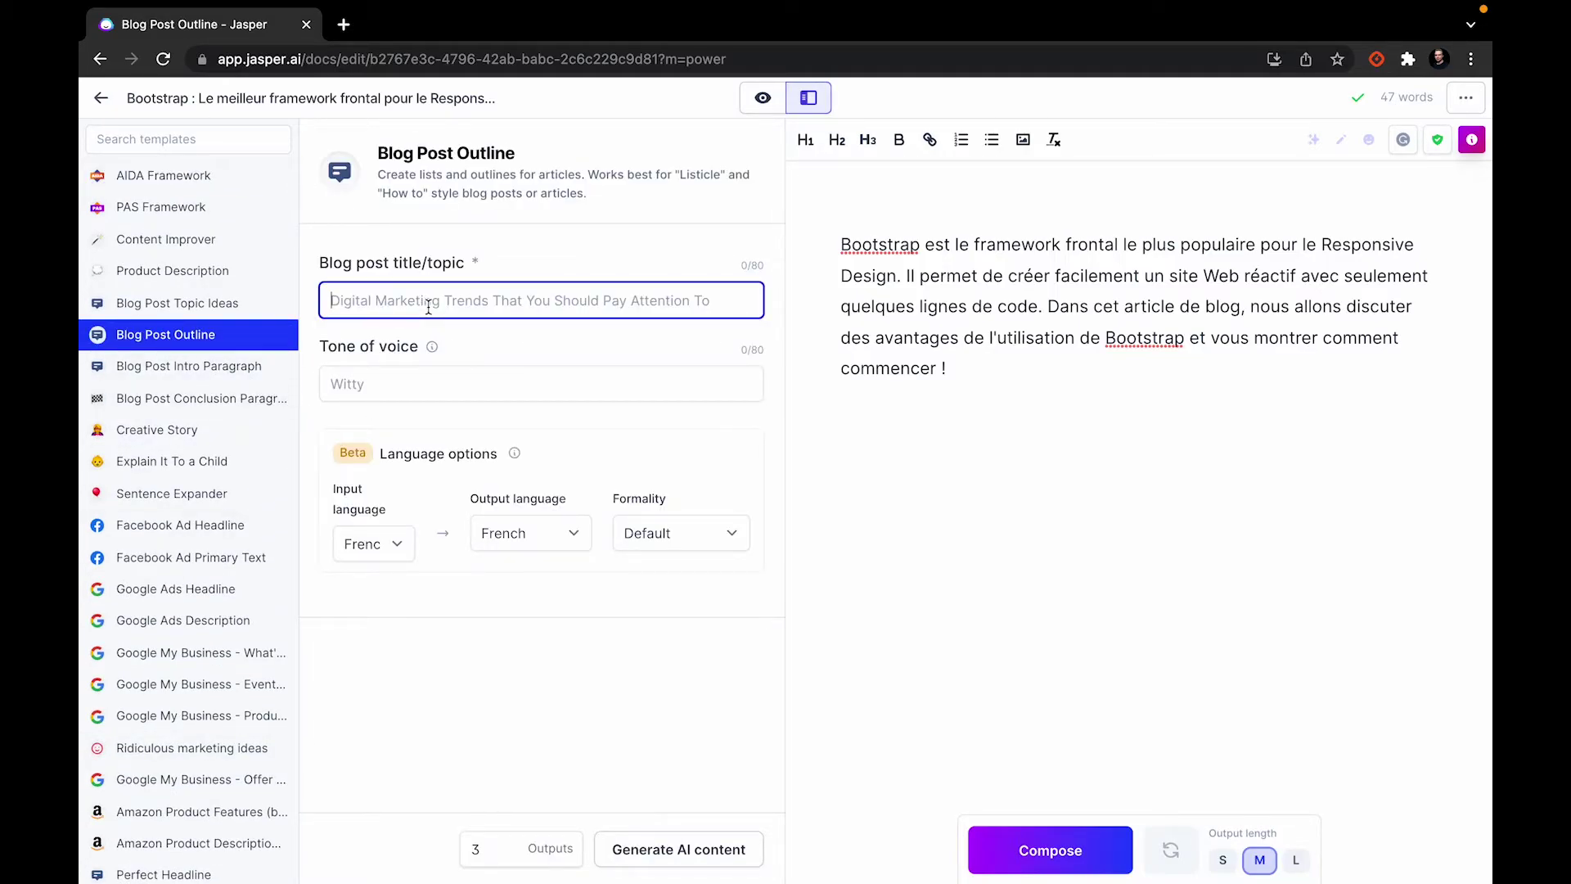
pyautogui.press('super+v')
pyautogui.click(647, 426)
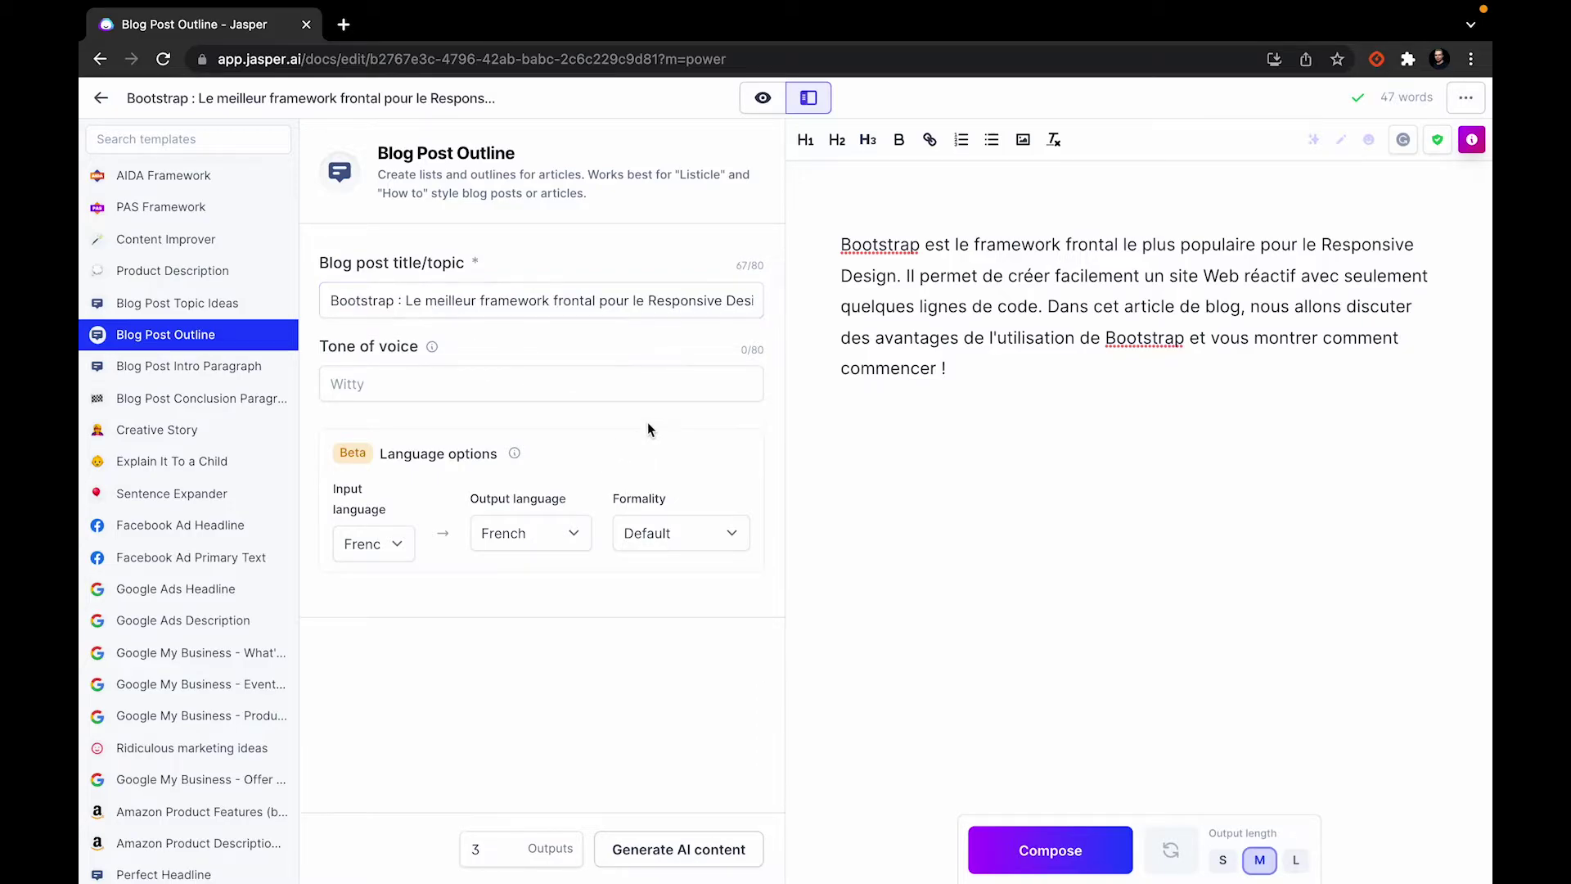
pyautogui.click(630, 848)
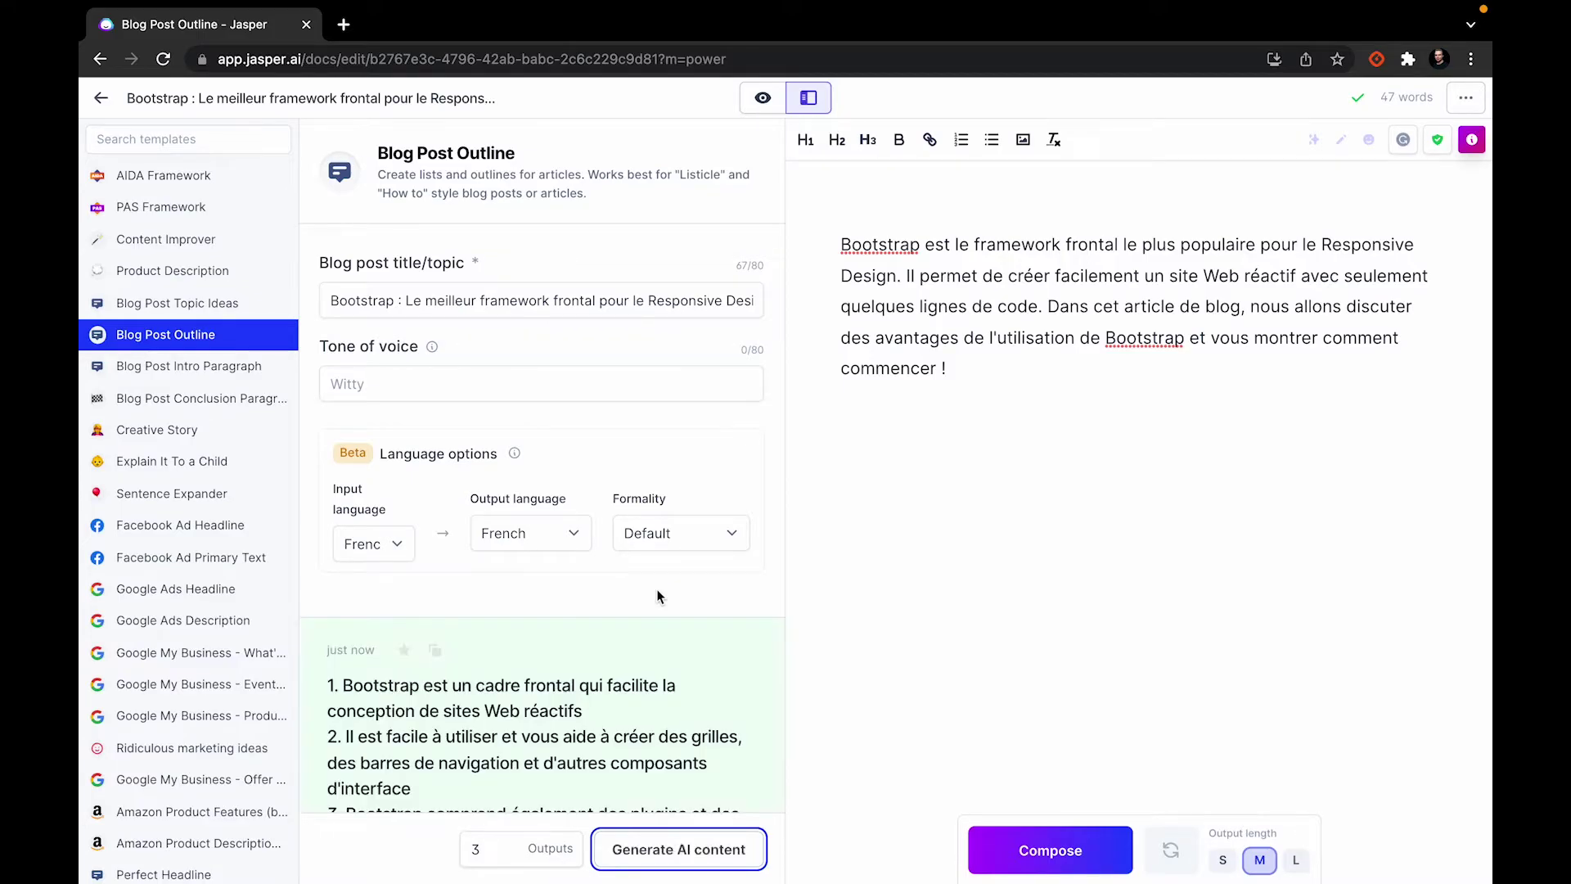
# - Copy the five-point outline beginning "Qu'est-ce que Bootstrap et quelles sont ses principales caractéristiques ?" and paste it below the intro paragraph
pyautogui.scroll(-3, 659, 596)
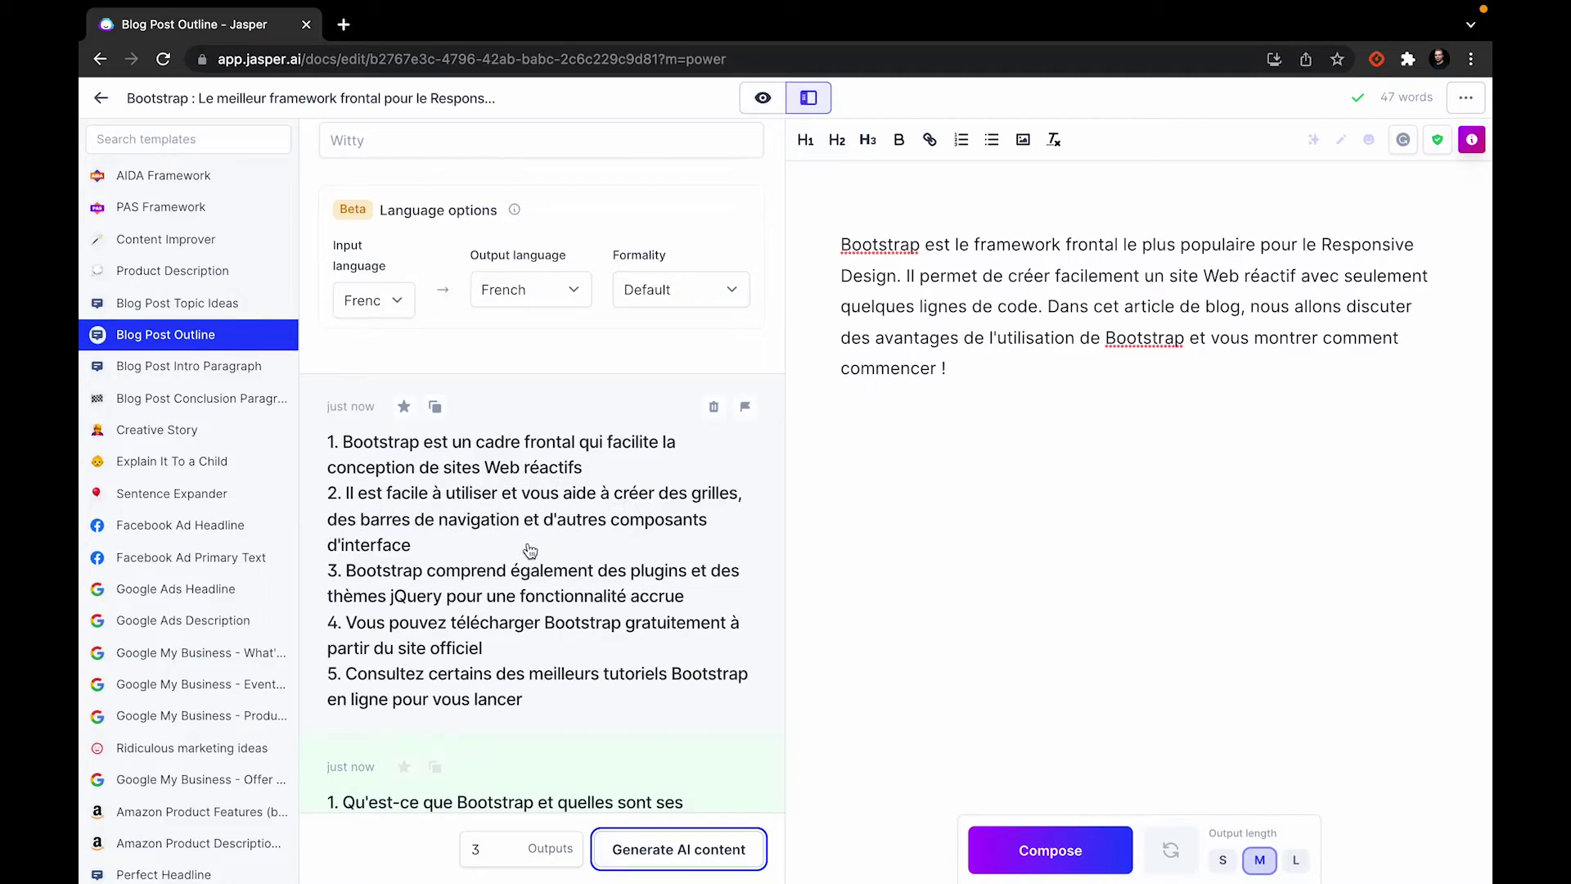
pyautogui.scroll(-3, 530, 550)
pyautogui.scroll(-1, 530, 549)
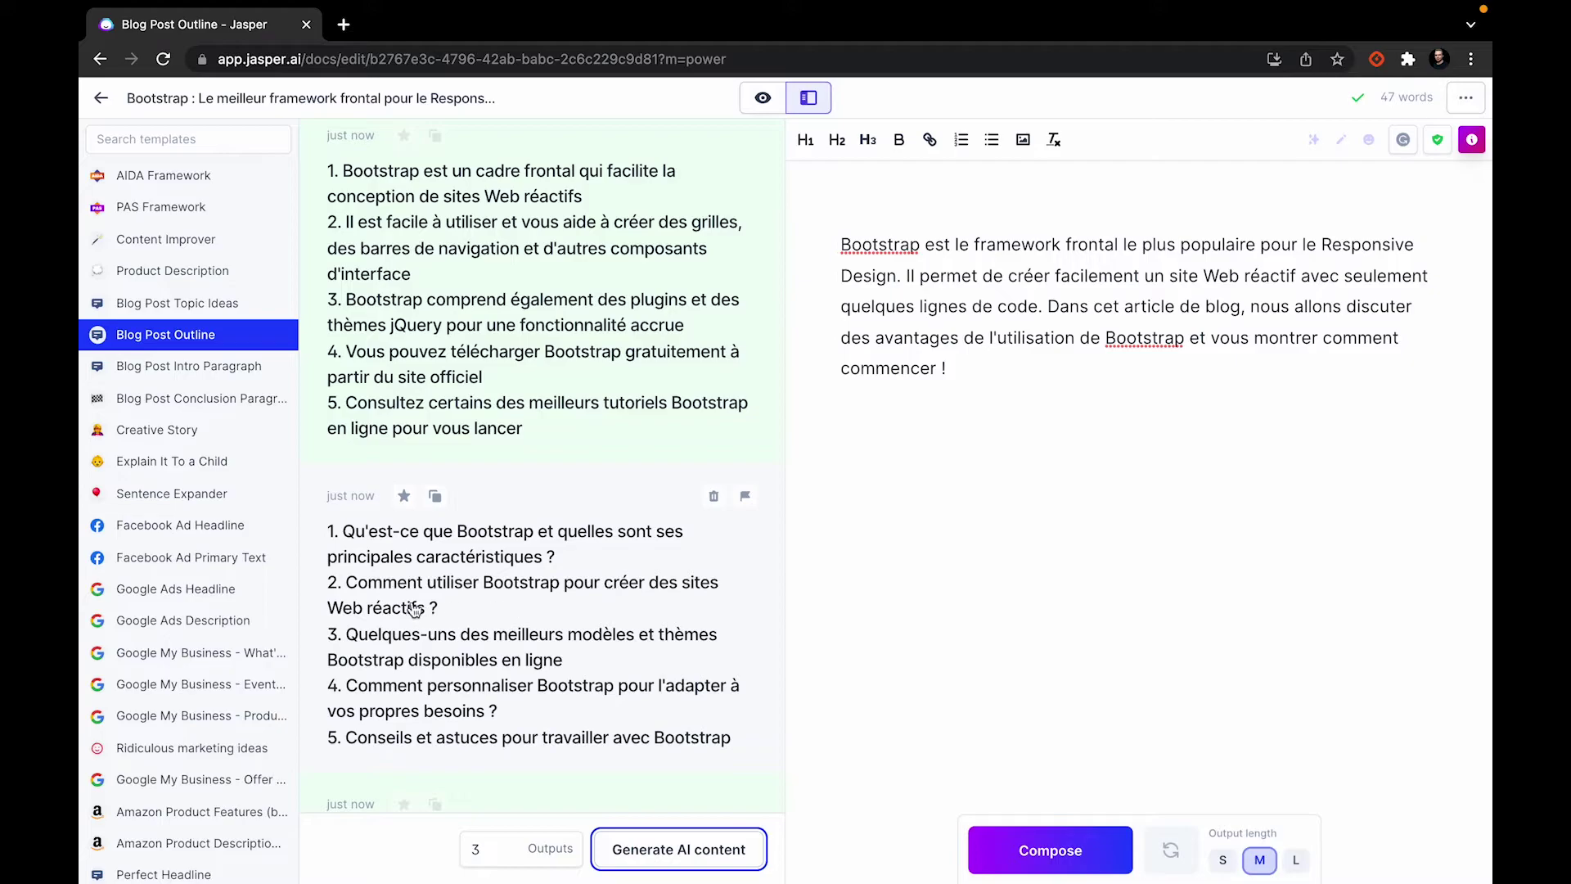
pyautogui.click(443, 637)
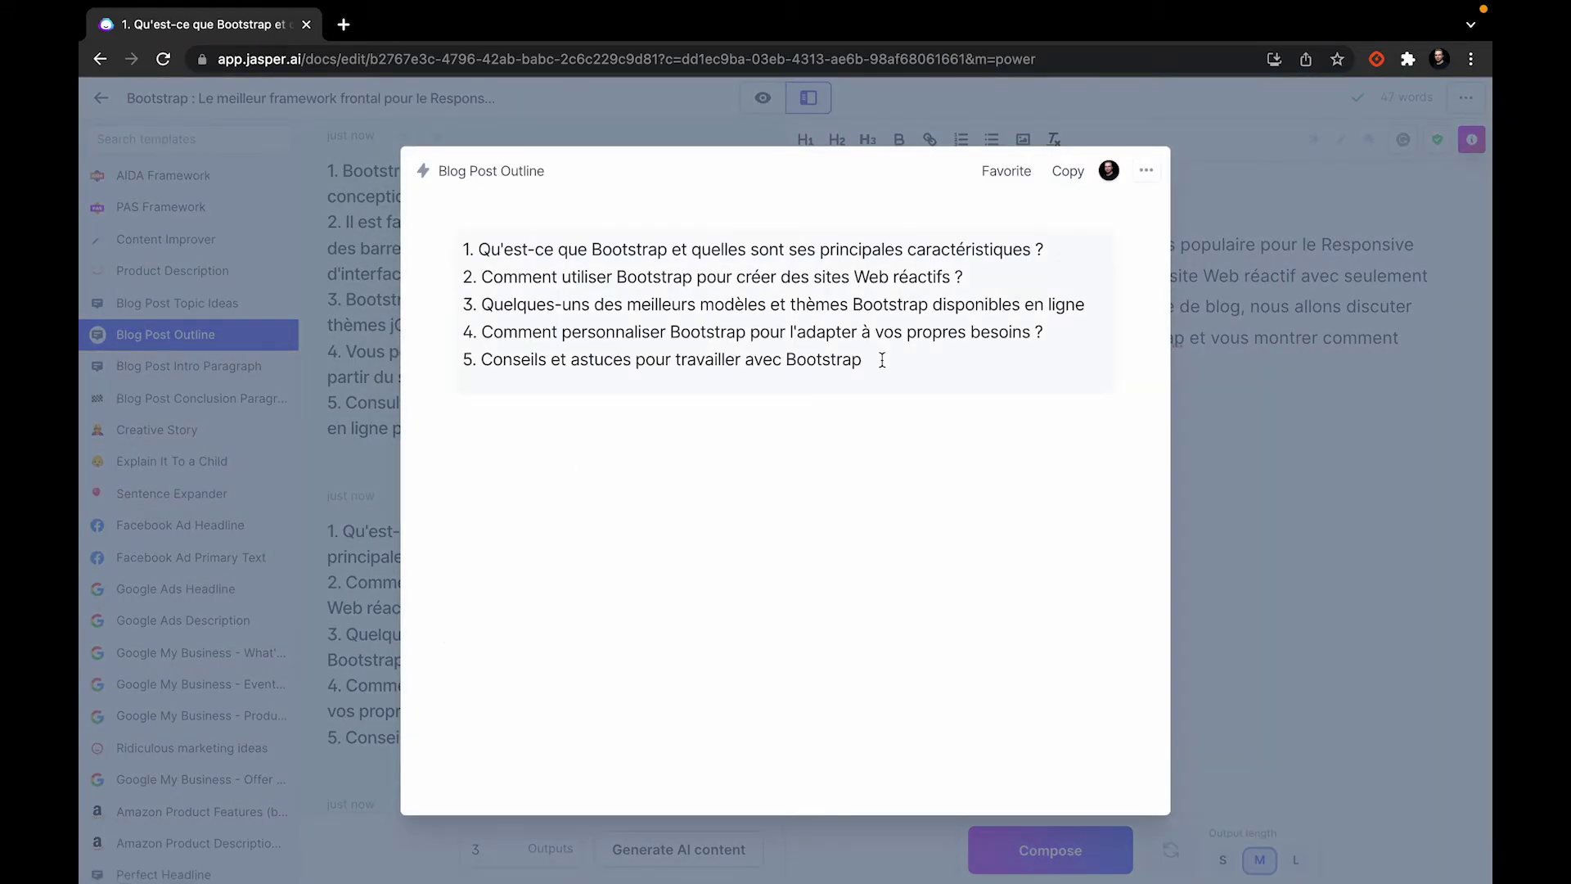
pyautogui.moveTo(882, 360); pyautogui.dragTo(364, 225)
pyautogui.press('super+c')
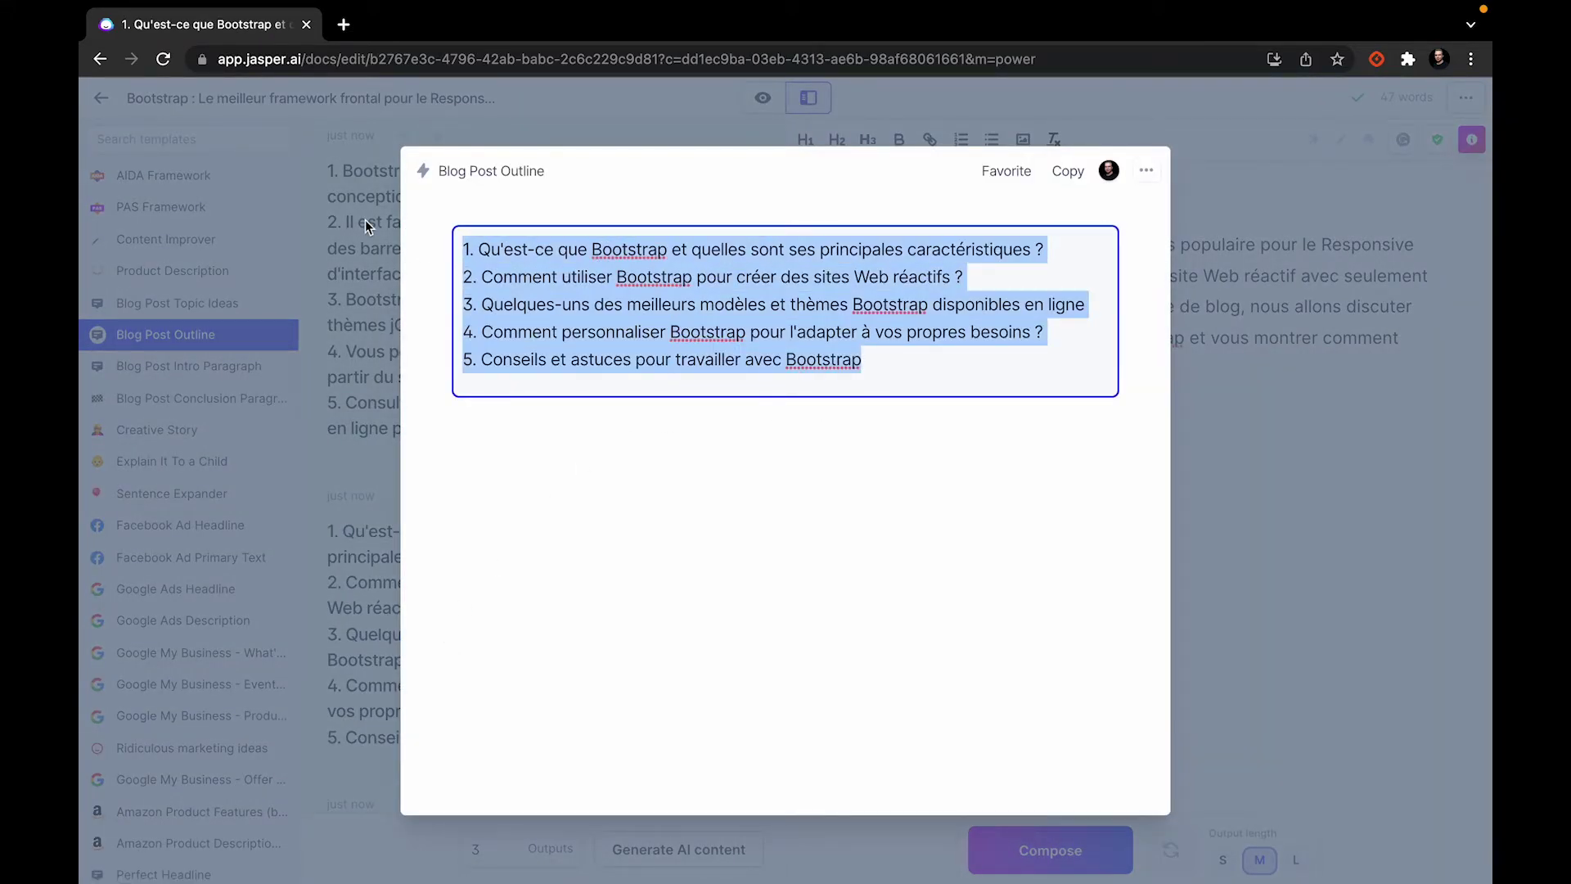
pyautogui.click(1350, 558)
pyautogui.click(1103, 463)
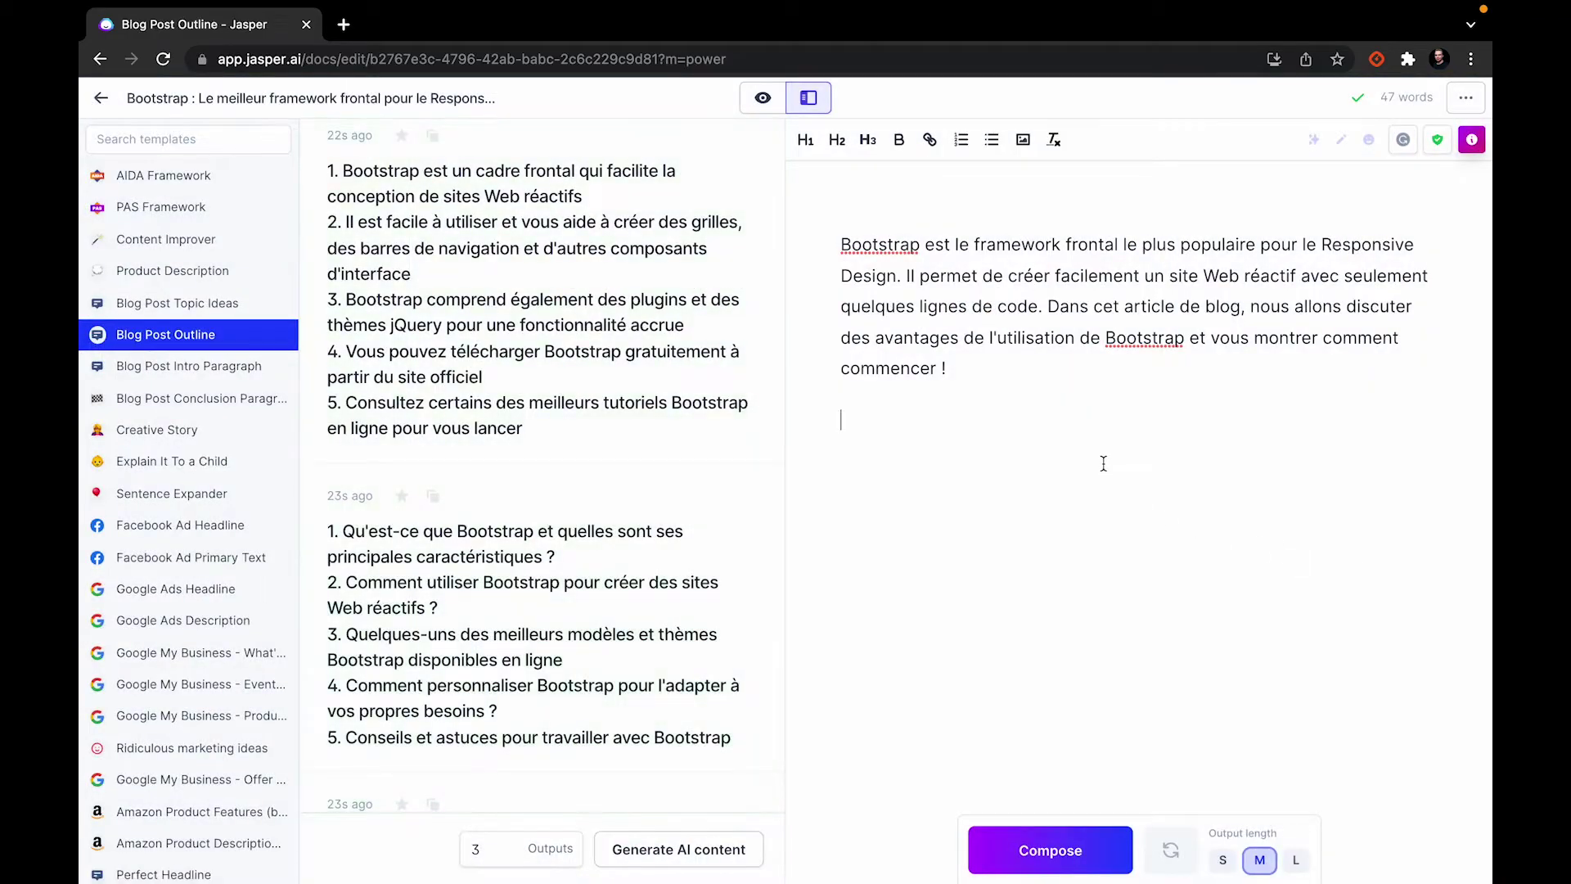
pyautogui.press('super+v')
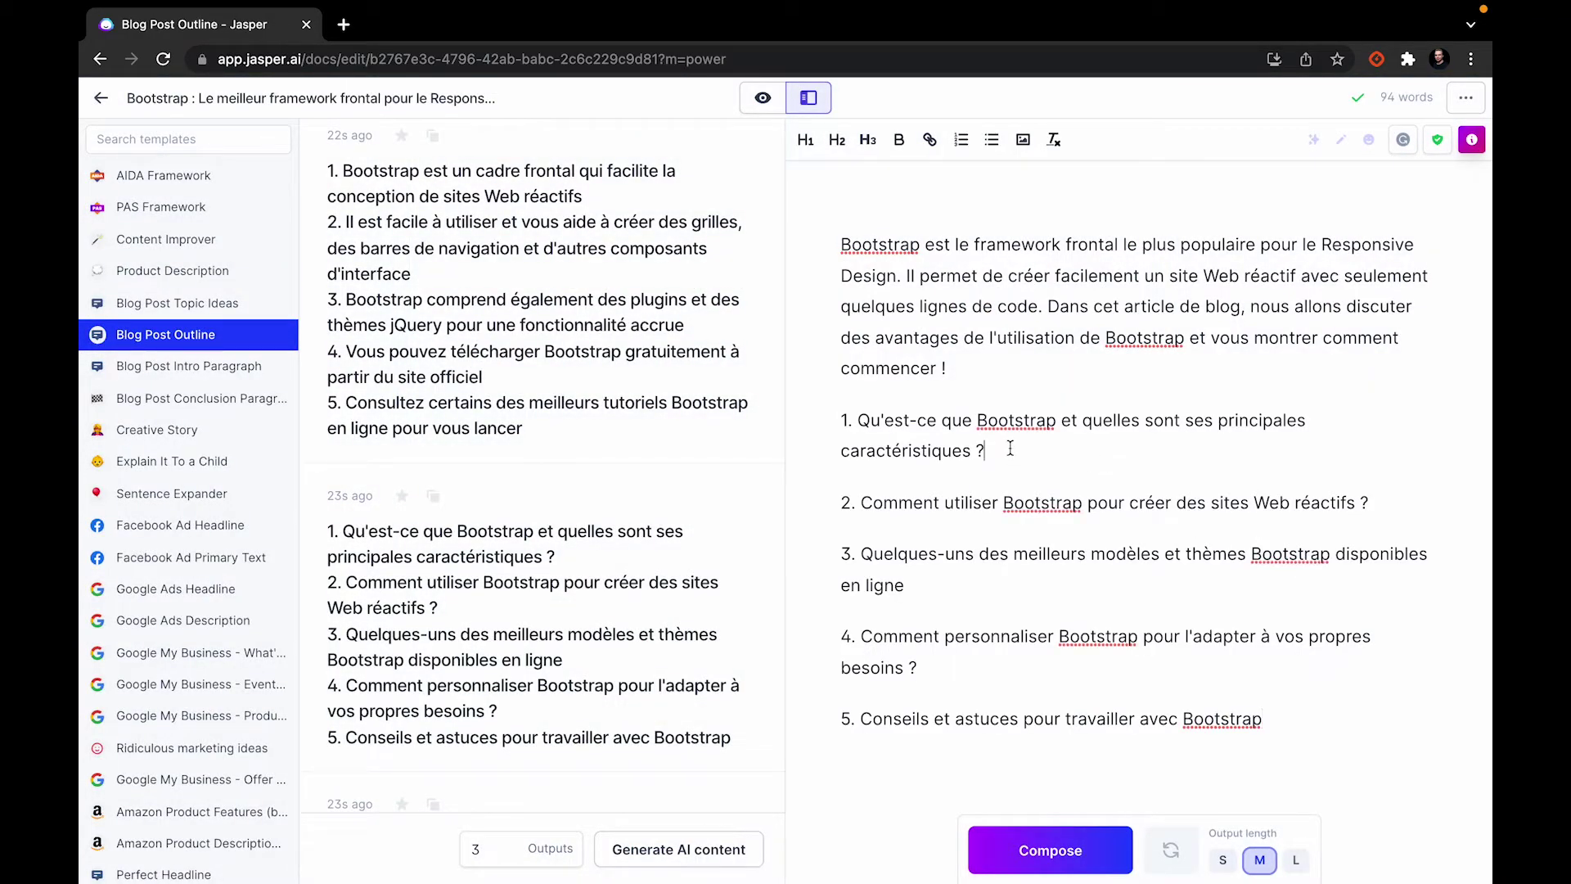
pyautogui.moveTo(1300, 708); pyautogui.dragTo(699, 442)
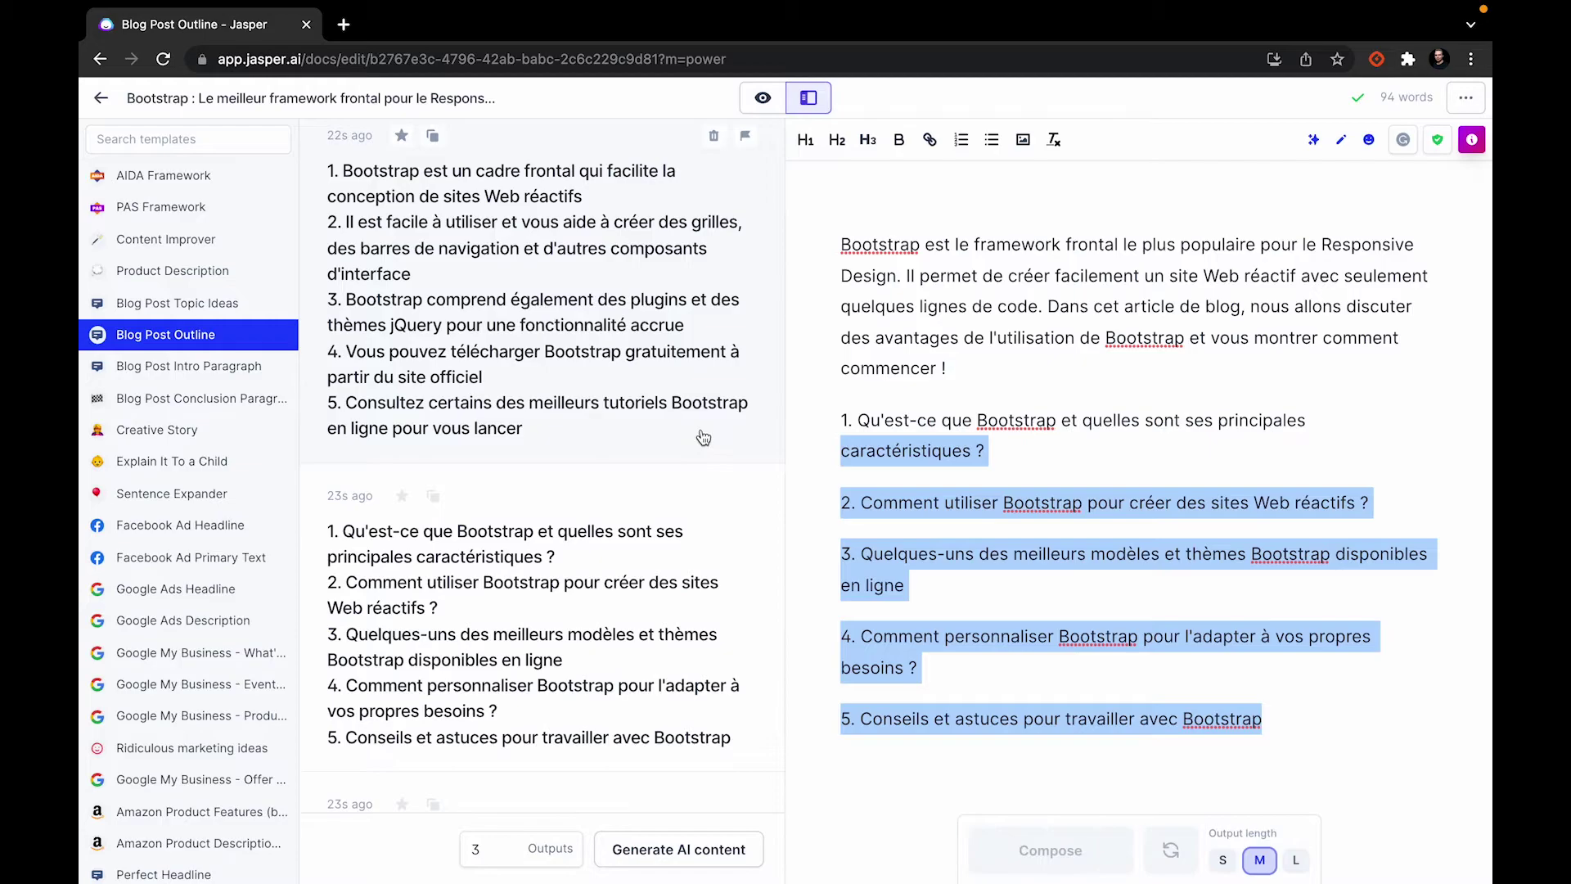
pyautogui.click(1017, 445)
pyautogui.scroll(6, 530, 403)
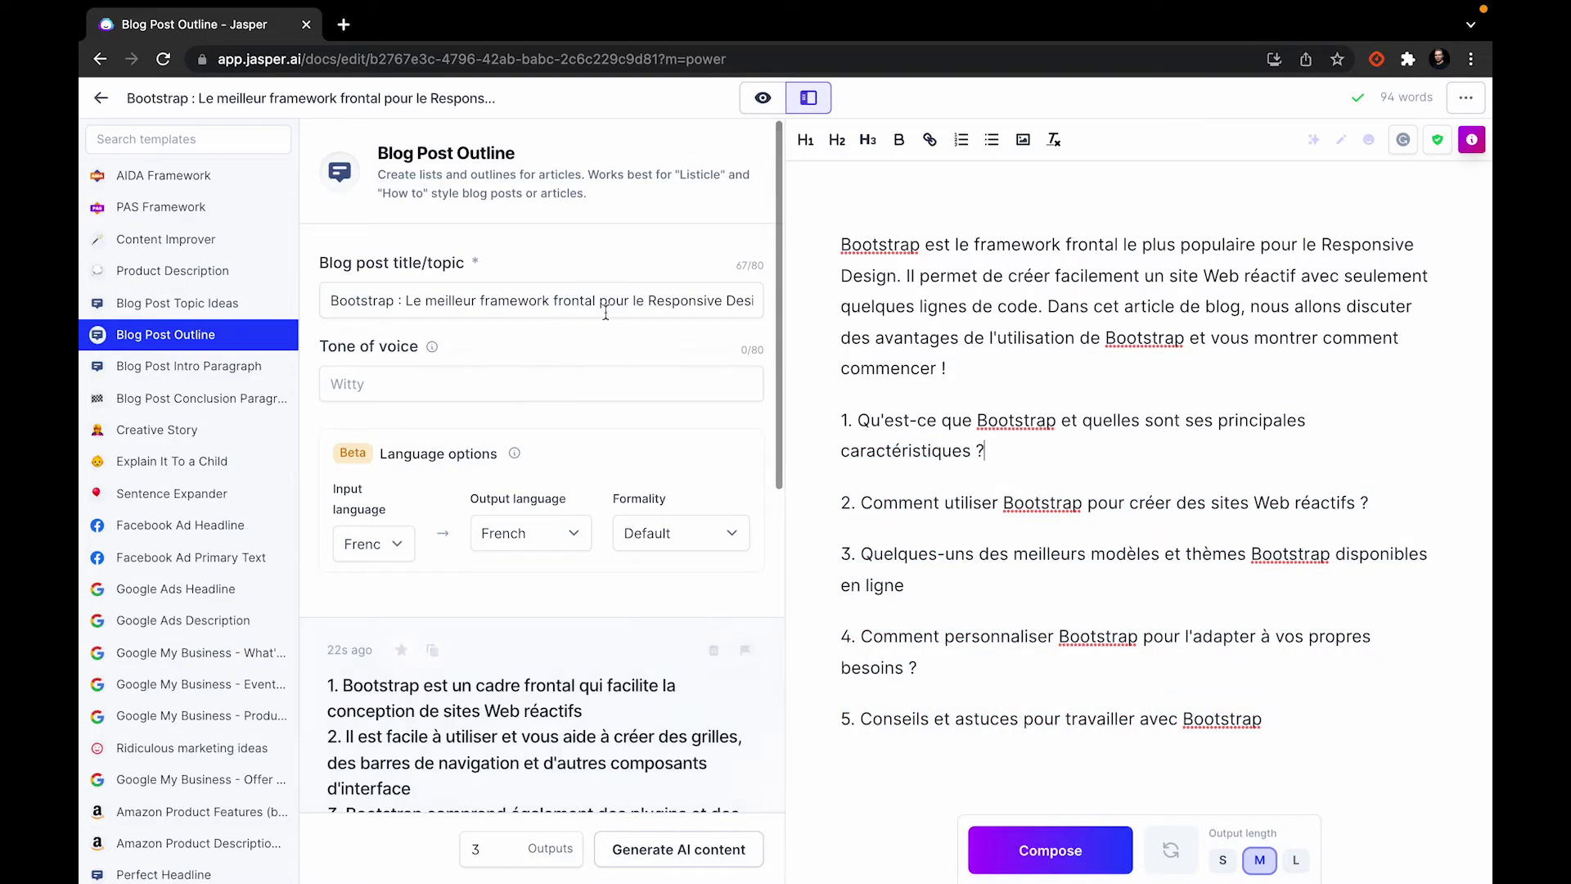
# - Return to the focused editor view and compose medium-length text on a new line below outline point 1
pyautogui.click(763, 98)
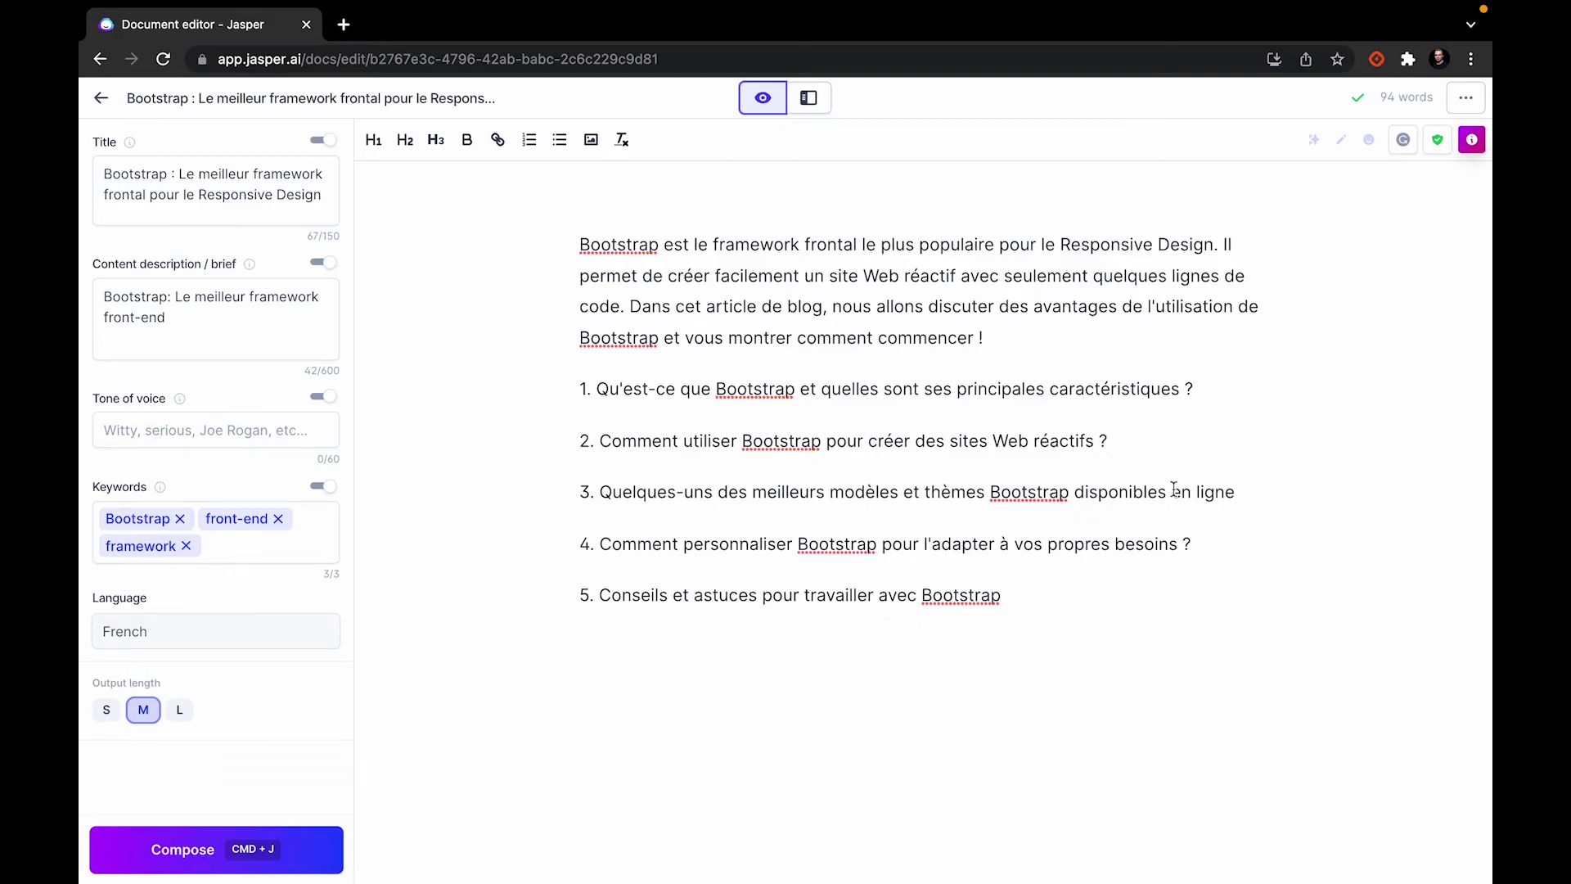
pyautogui.click(1248, 389)
pyautogui.moveTo(583, 390); pyautogui.dragTo(1202, 384)
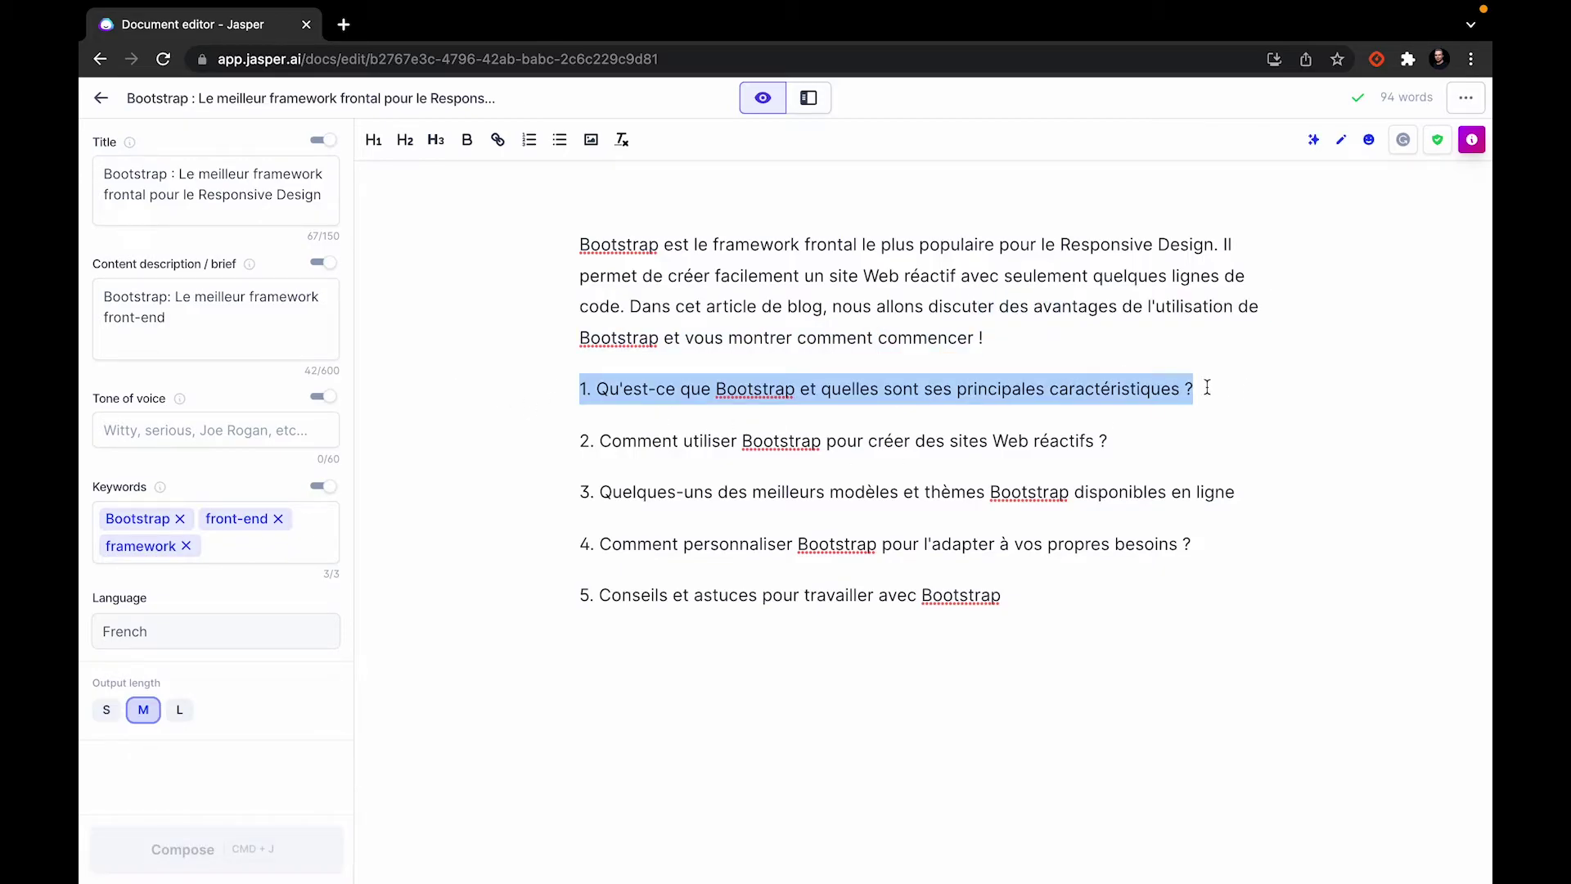
pyautogui.click(1207, 387)
pyautogui.press('Return')
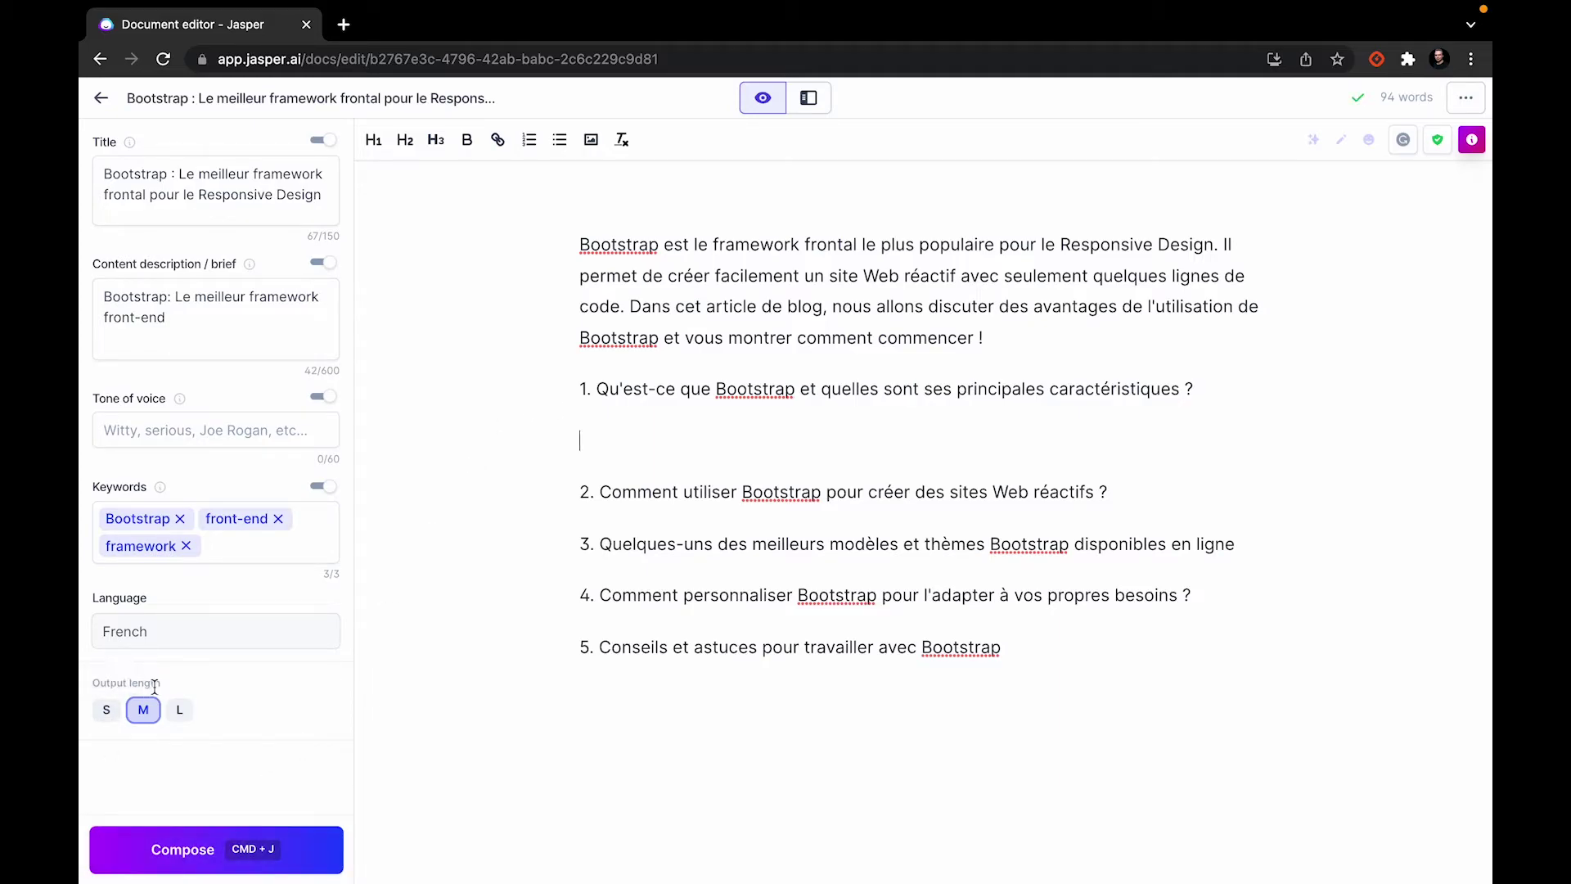
pyautogui.moveTo(168, 691); pyautogui.dragTo(93, 685)
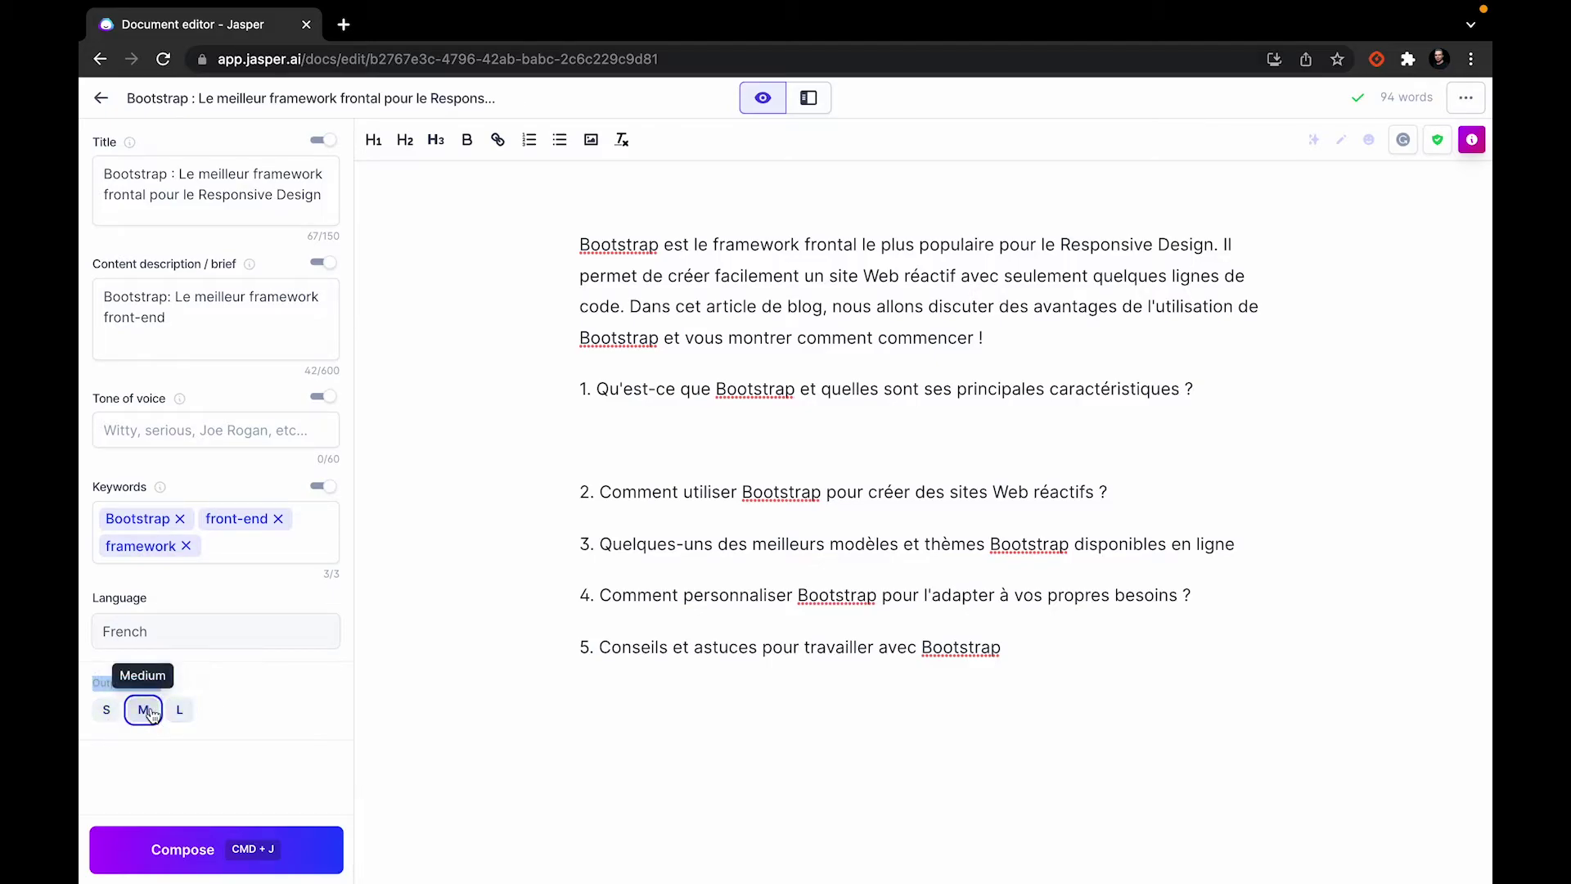
pyautogui.click(224, 841)
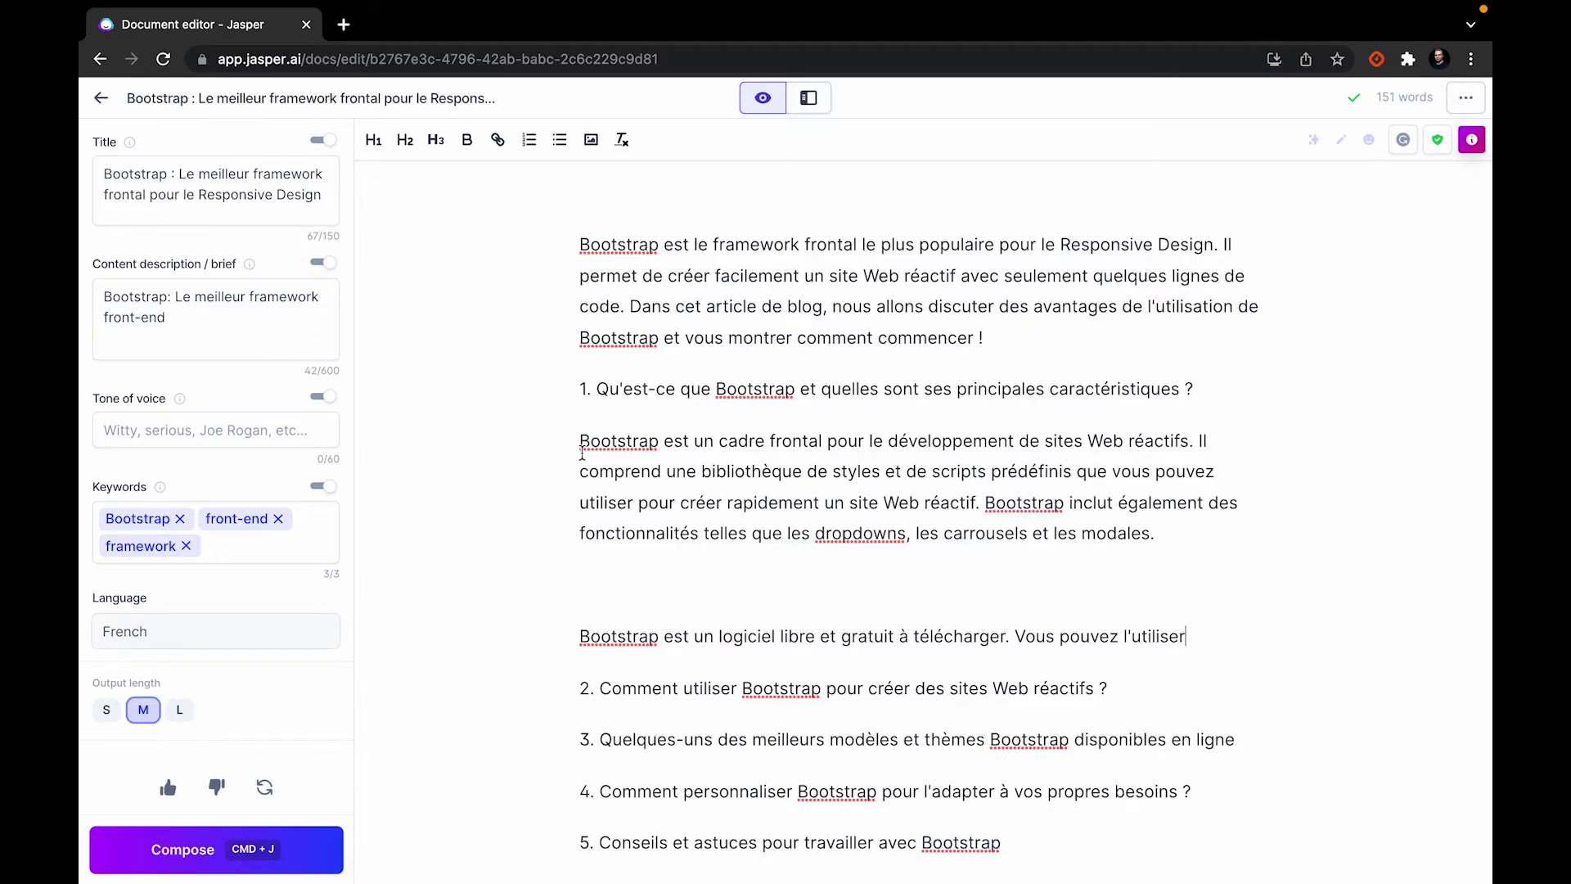
# - Start a new paragraph at "Bootstrap inclut également" and compose more text after "les carrousels et les modales."
pyautogui.click(983, 502)
pyautogui.press('Return')
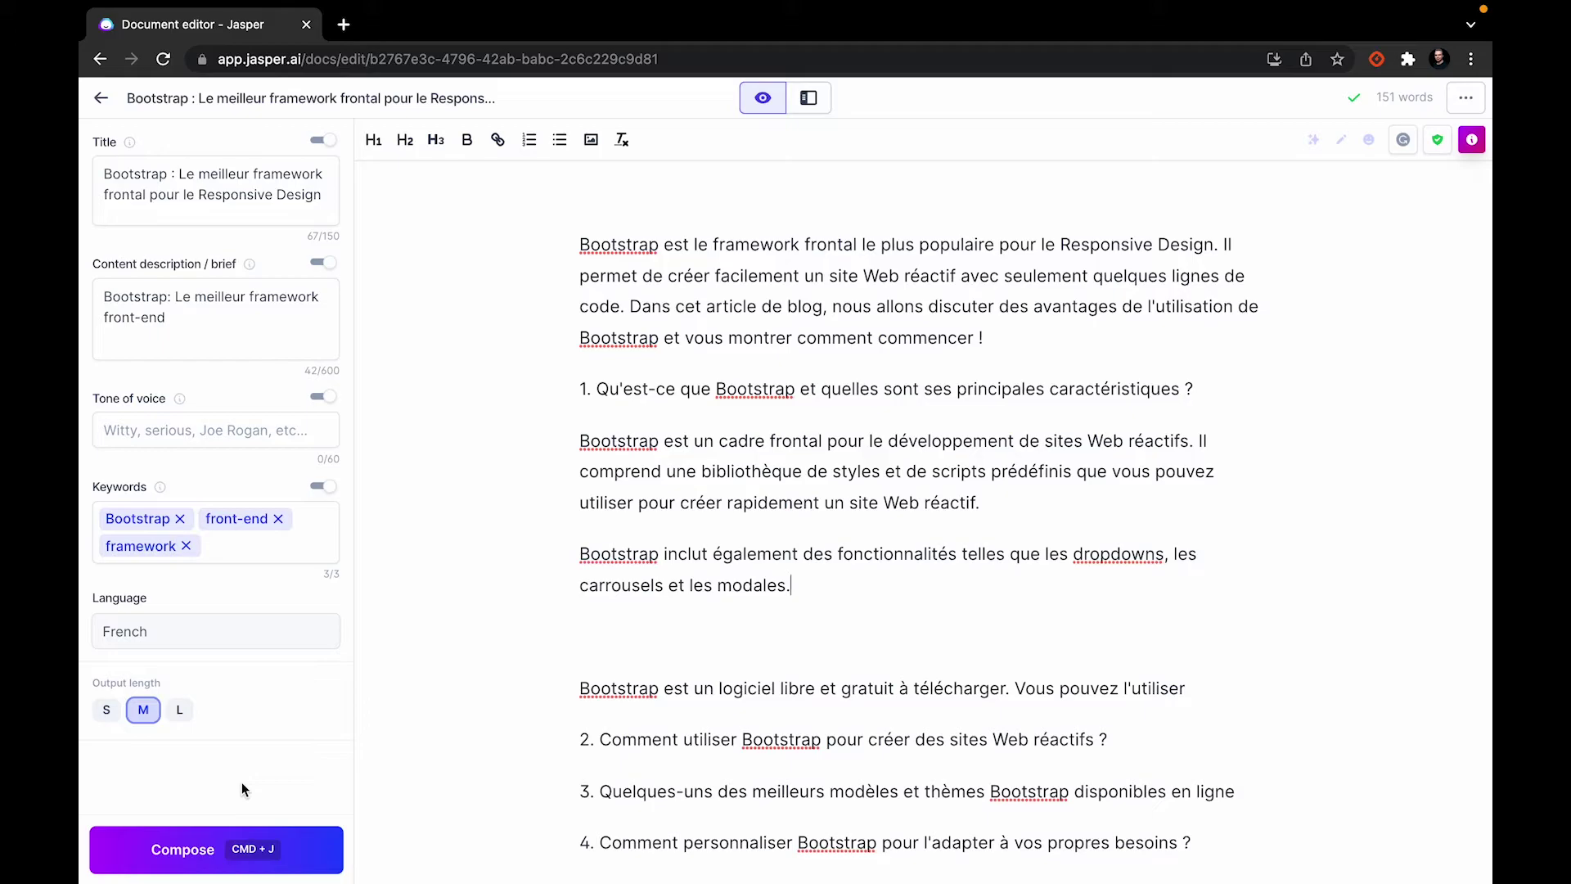
pyautogui.click(214, 849)
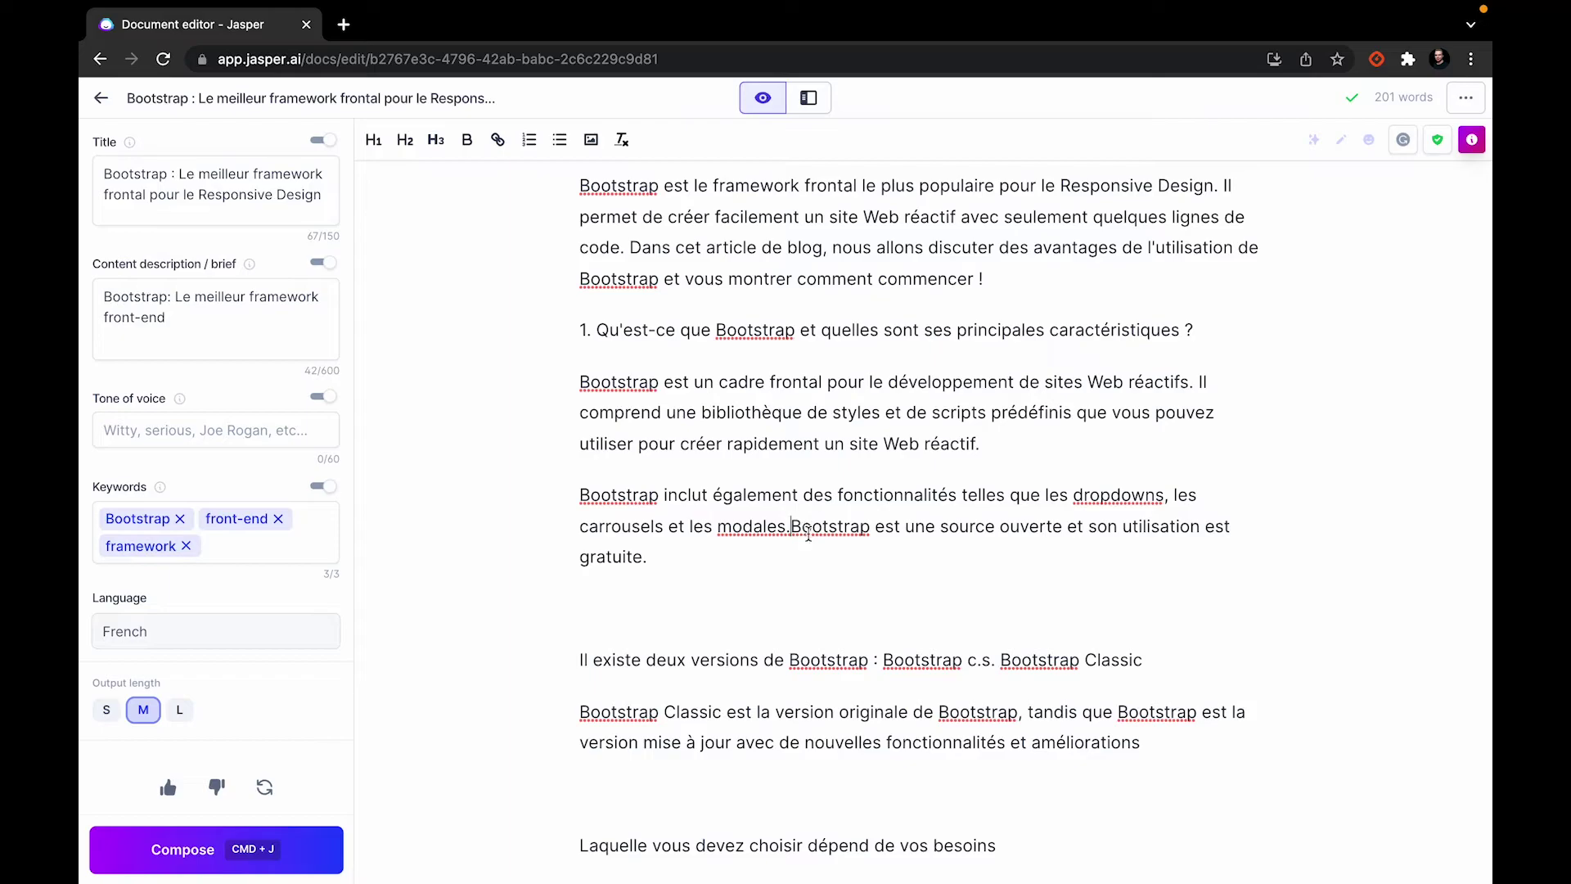
# - Move "Bootstrap est une source ouverte" into its own paragraph and replace "une source ouverte" with "open source"
pyautogui.press('Return')
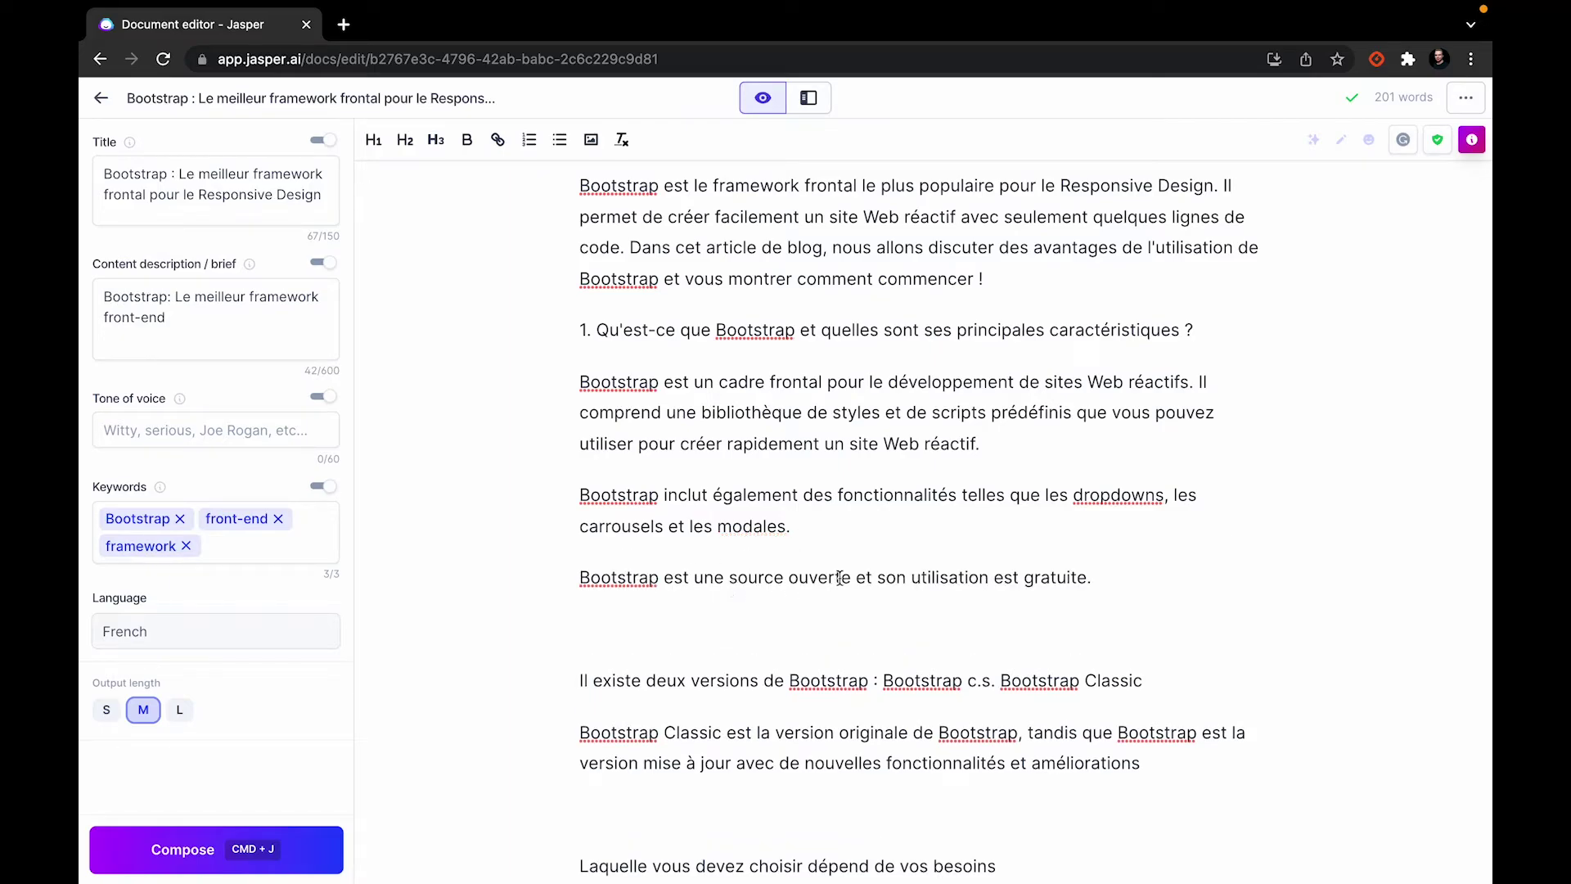
pyautogui.moveTo(857, 578); pyautogui.dragTo(720, 578)
pyautogui.press('BackSpace')
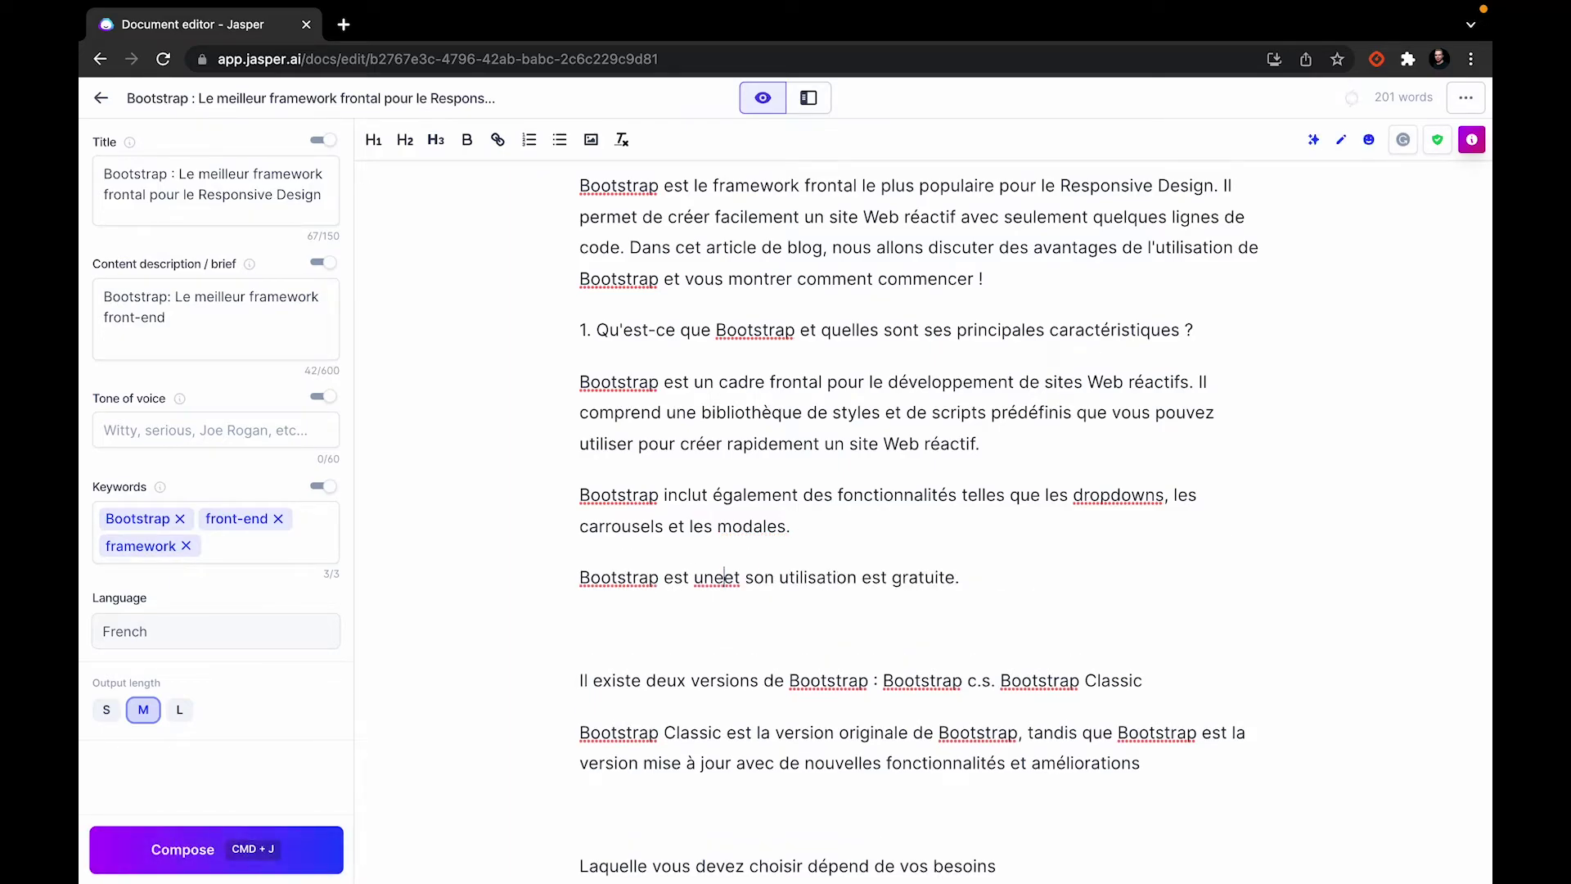
pyautogui.press('BackSpace')
pyautogui.press('BackSpace')
pyautogui.write('open ')
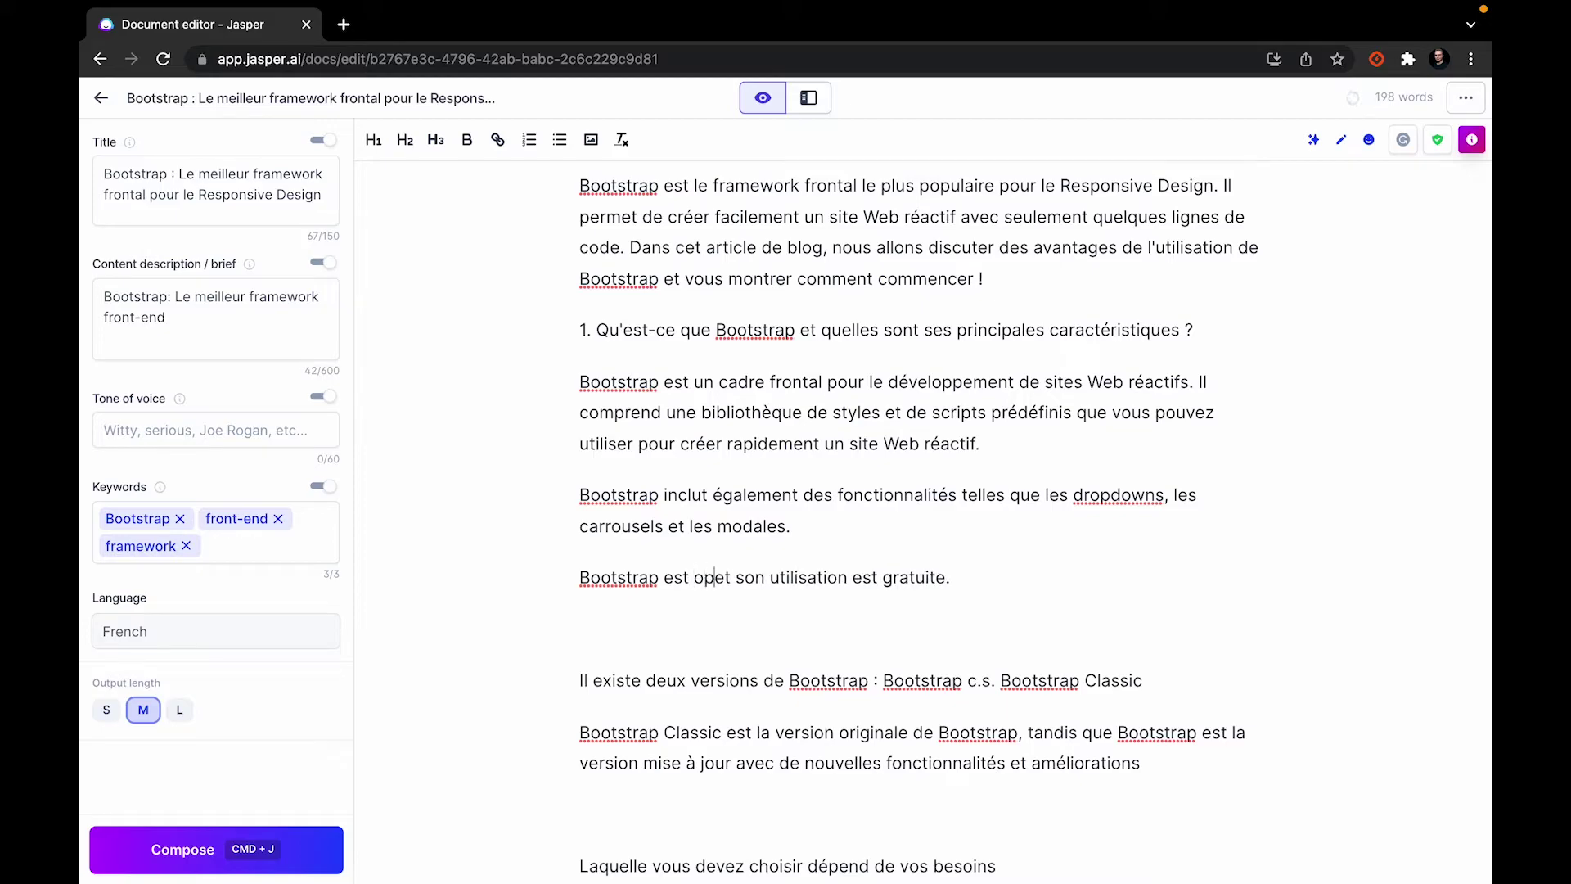
pyautogui.write('source')
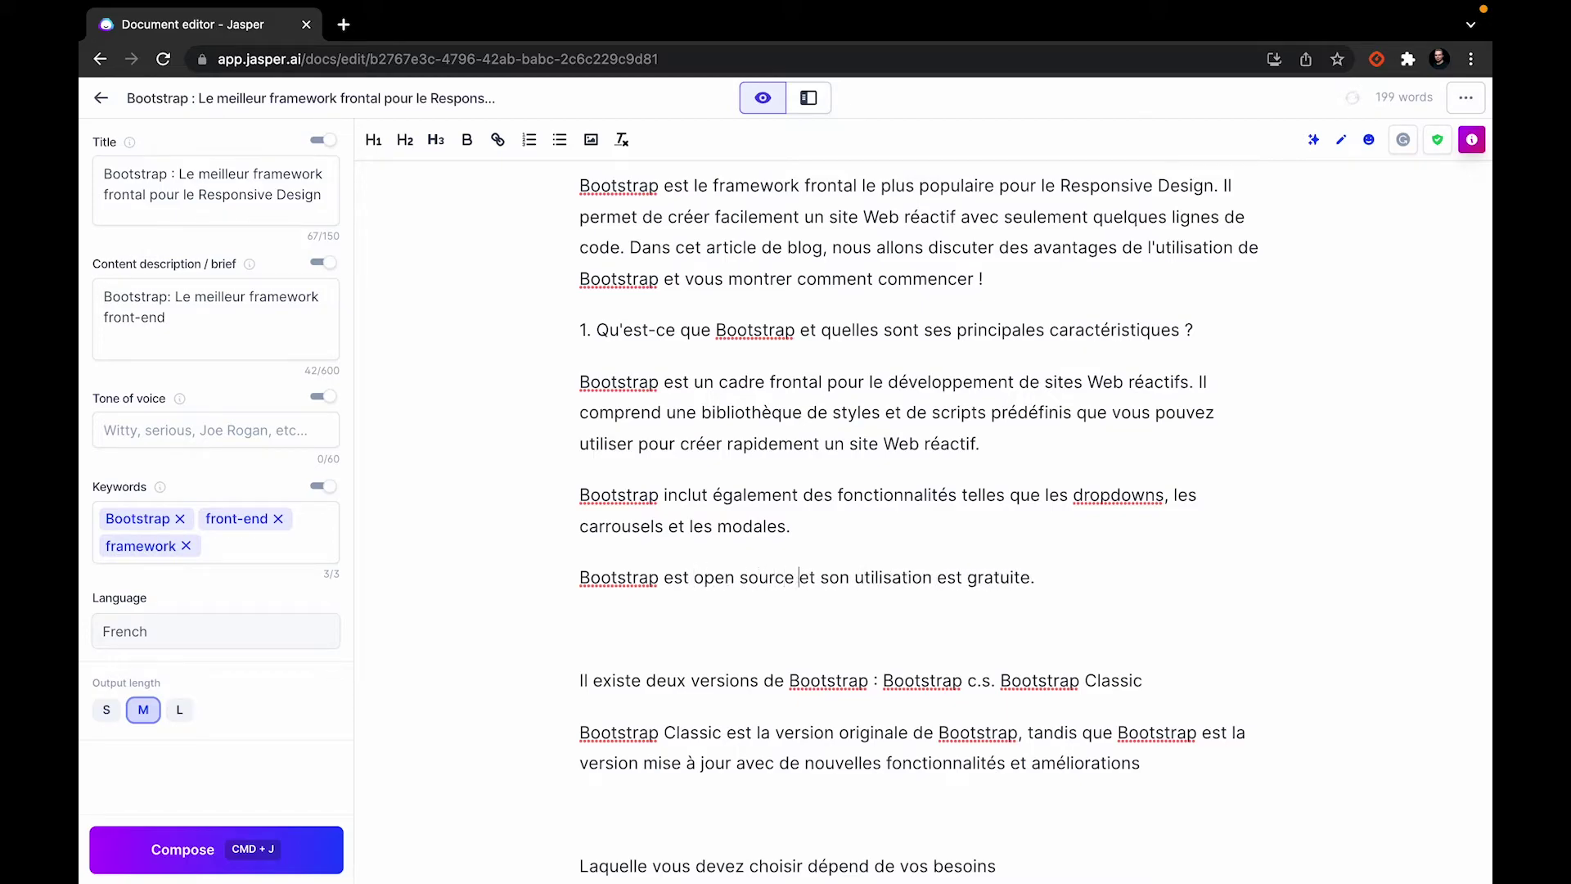
# - Delete the text from "Il existe deux versions de Bootstrap" through "Vous pouvez l'utiliser", keeping an empty line before outline point 2
pyautogui.scroll(-2, 818, 612)
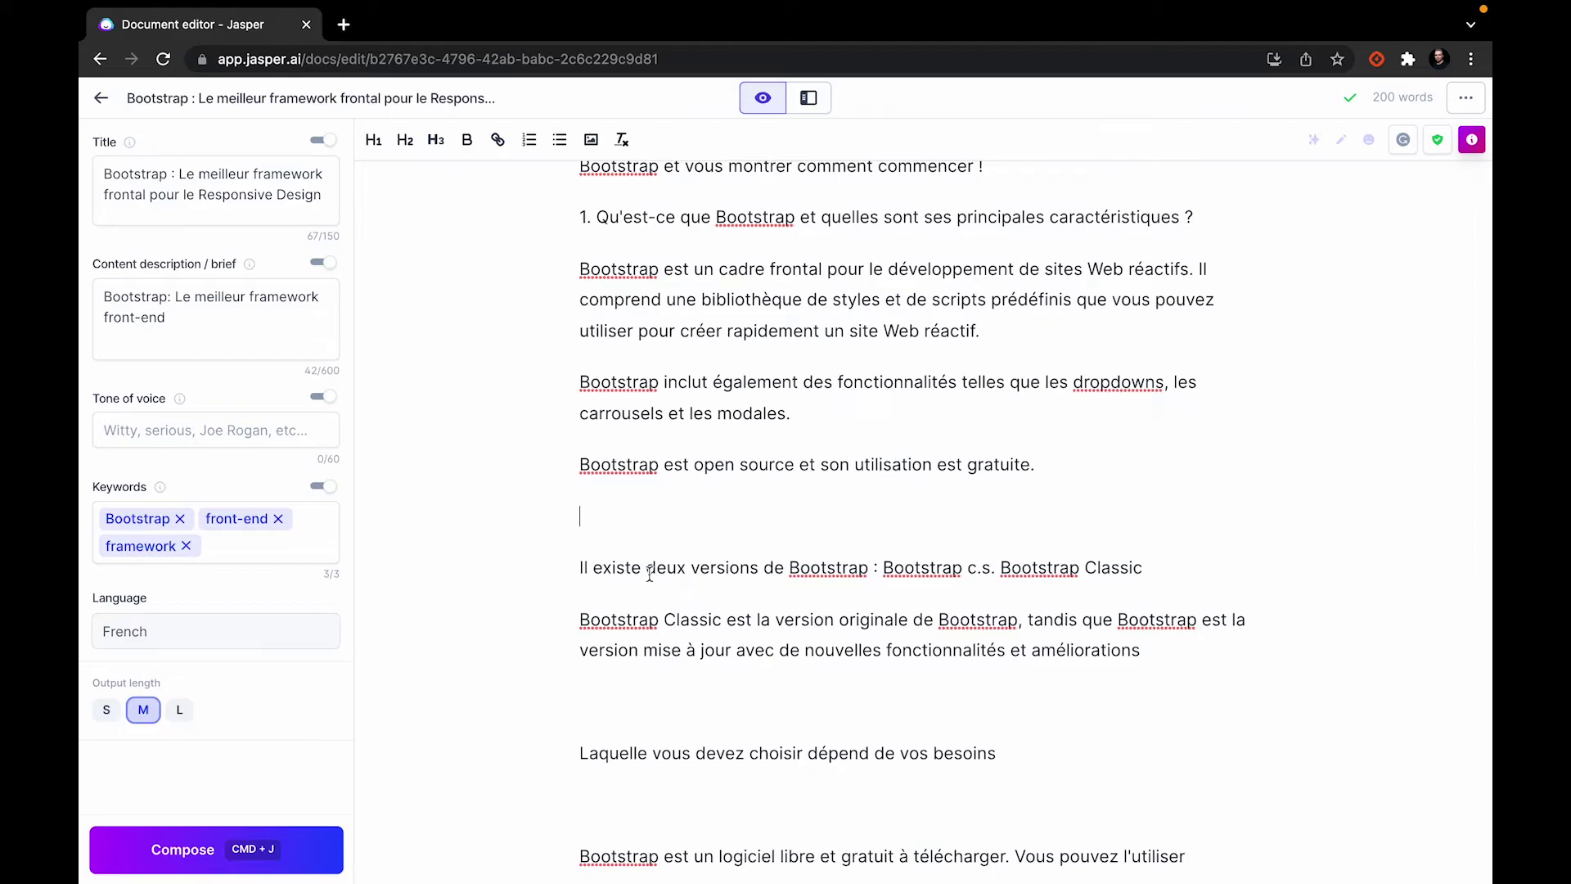
pyautogui.scroll(-1, 824, 615)
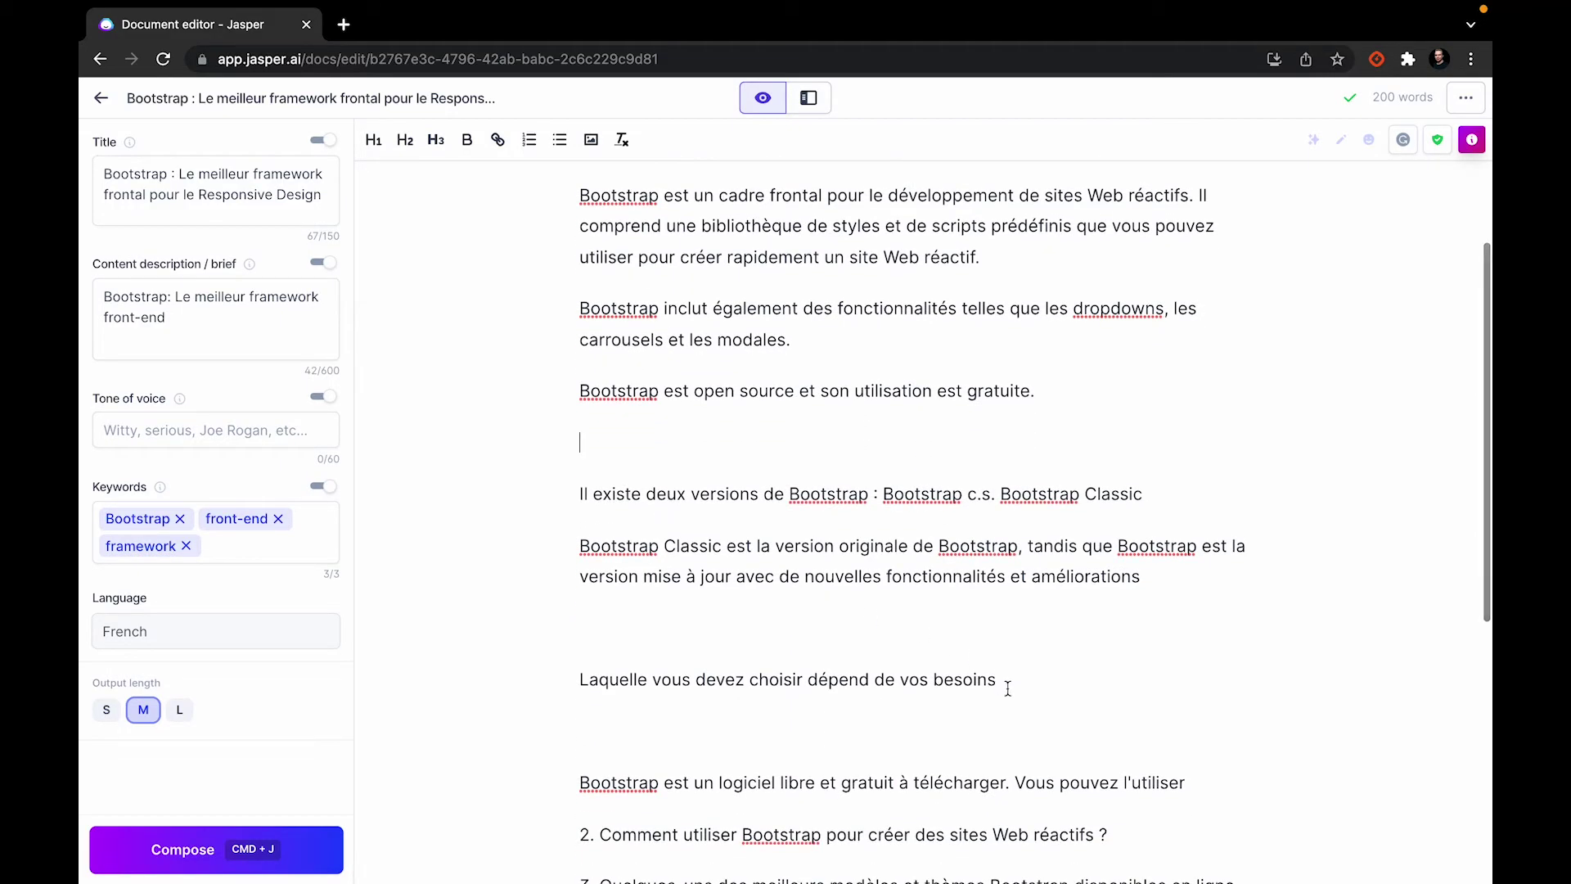
pyautogui.scroll(-2, 1007, 688)
pyautogui.moveTo(1185, 614); pyautogui.dragTo(477, 332)
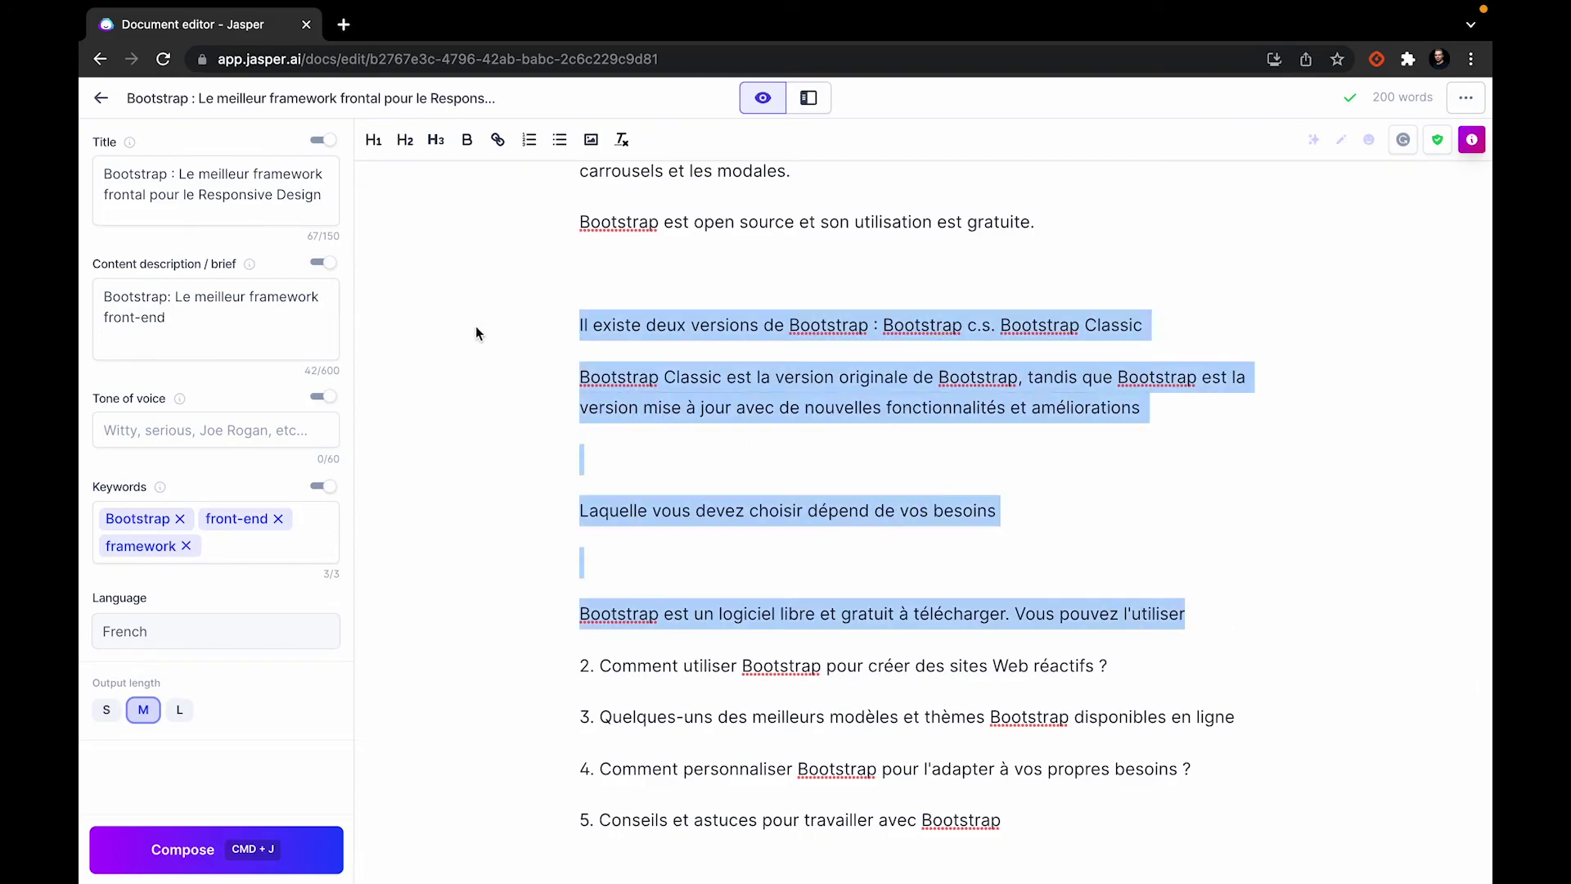
pyautogui.press('BackSpace')
pyautogui.press('BackSpace')
pyautogui.press('BackSpace')
pyautogui.press('Return')
# - Format outline point 1, "Qu'est-ce que Bootstrap et quelles sont ses principales caractéristiques ?", as a level 2 heading
pyautogui.scroll(5, 900, 491)
pyautogui.moveTo(1194, 389); pyautogui.dragTo(561, 390)
pyautogui.click(404, 139)
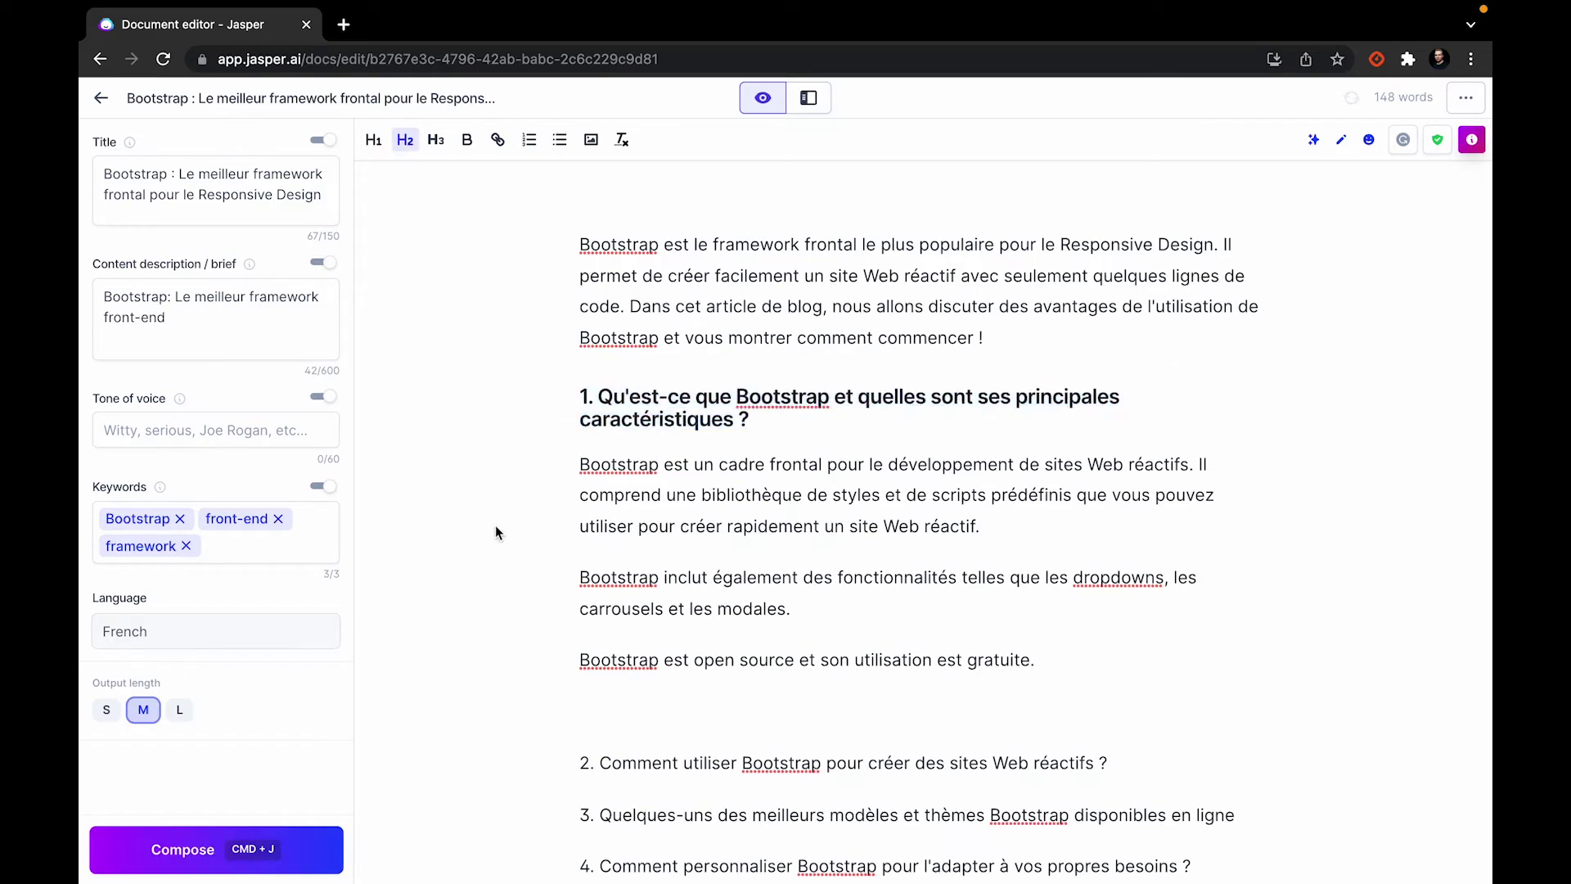
pyautogui.click(496, 527)
# - Add a new line after outline point 2 on creating responsive sites and compose medium-length text for it
pyautogui.scroll(-1, 496, 528)
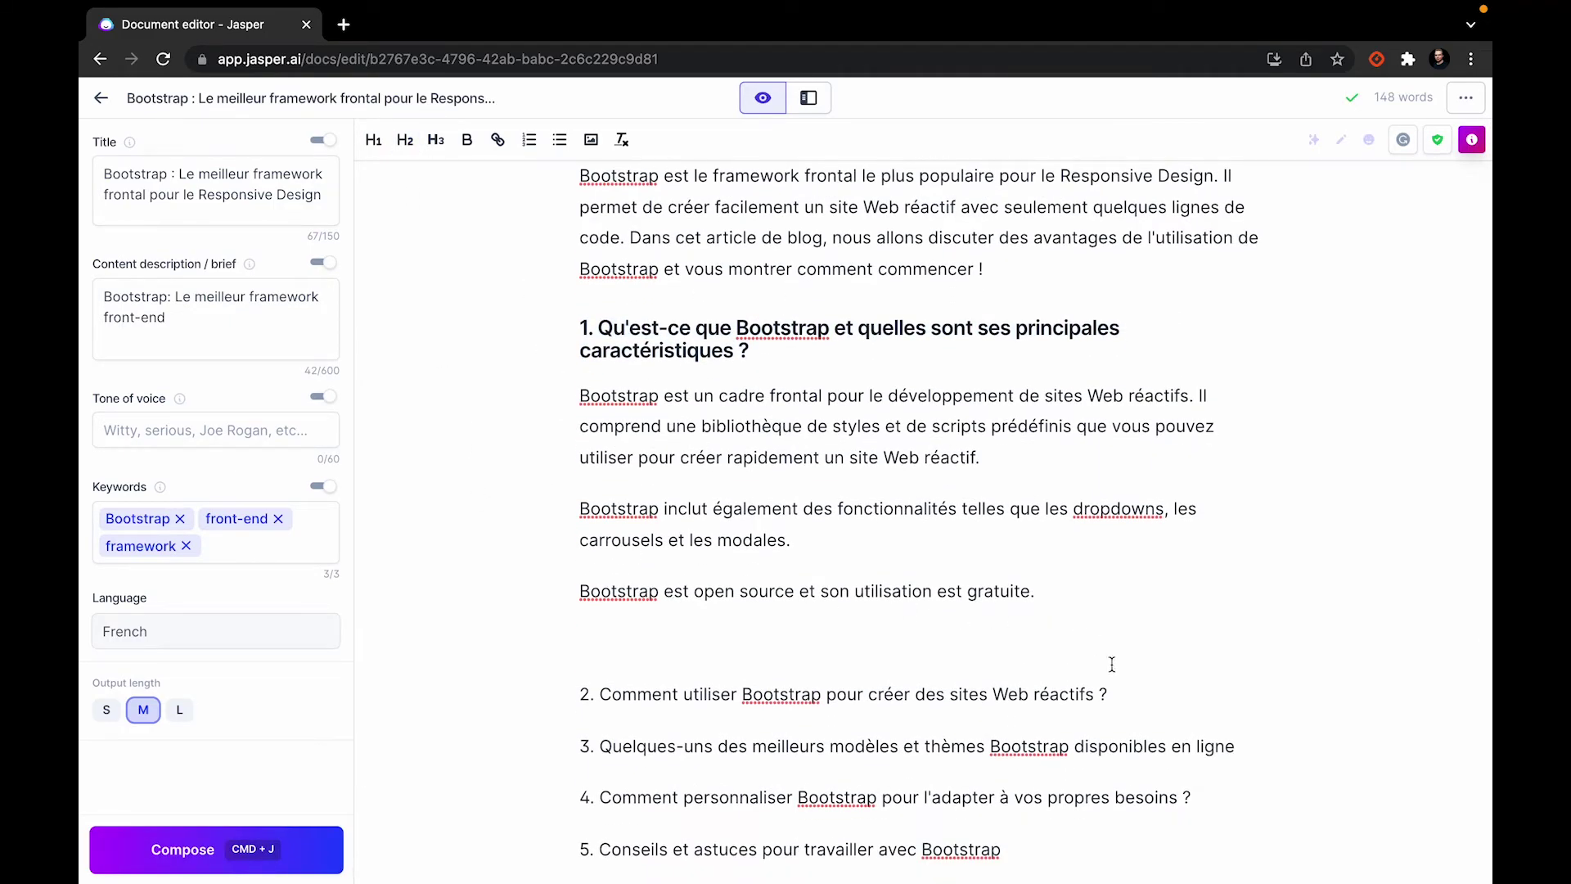
pyautogui.click(1118, 689)
pyautogui.press('Return')
pyautogui.scroll(-2, 695, 654)
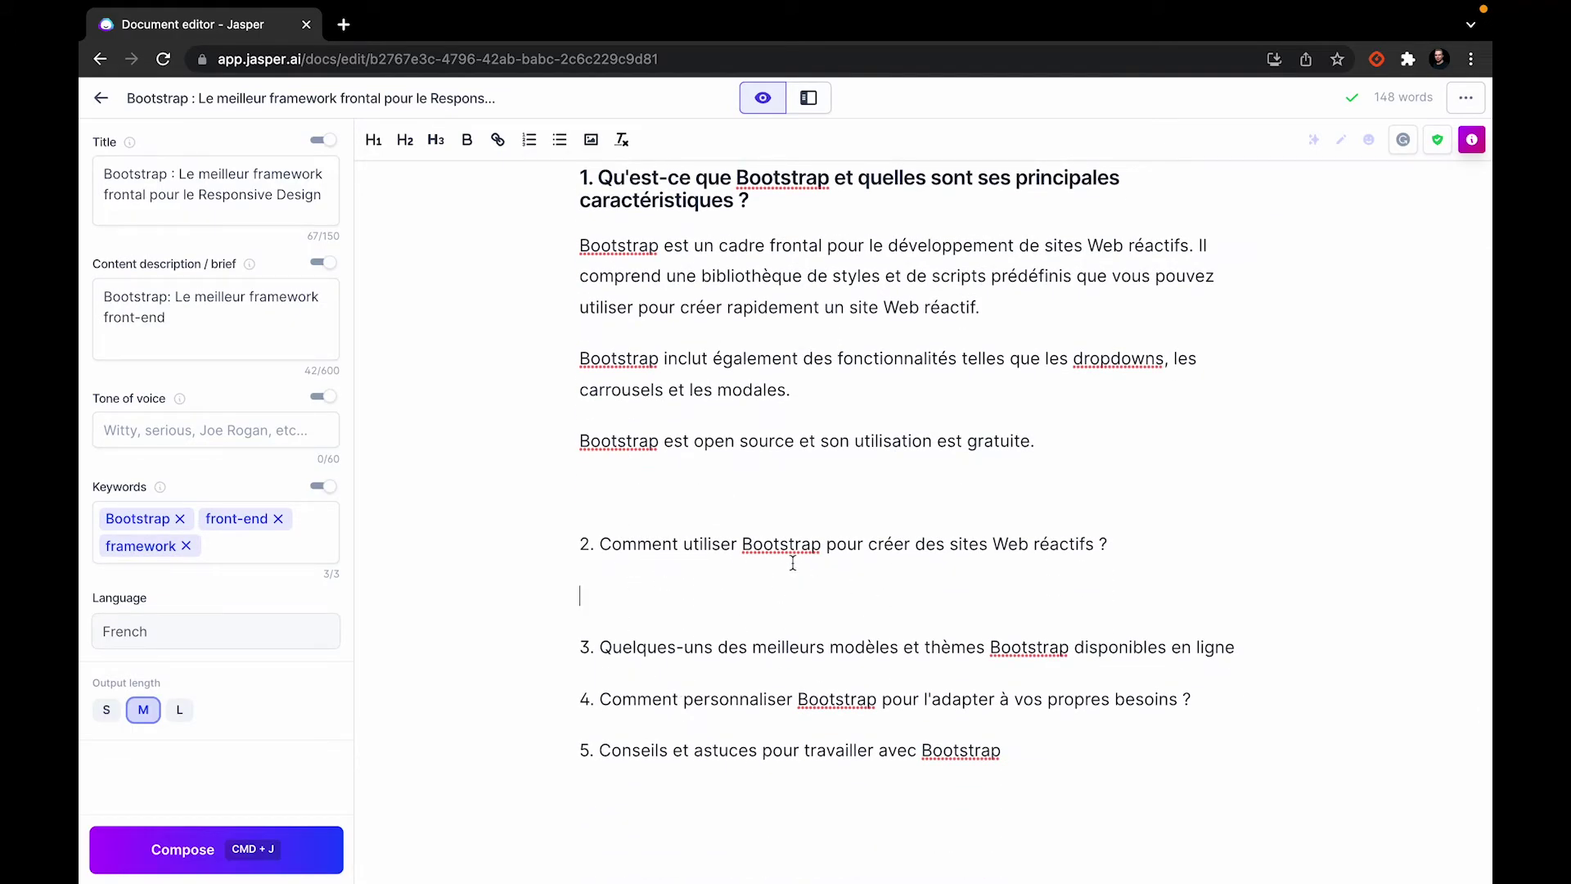
pyautogui.click(174, 837)
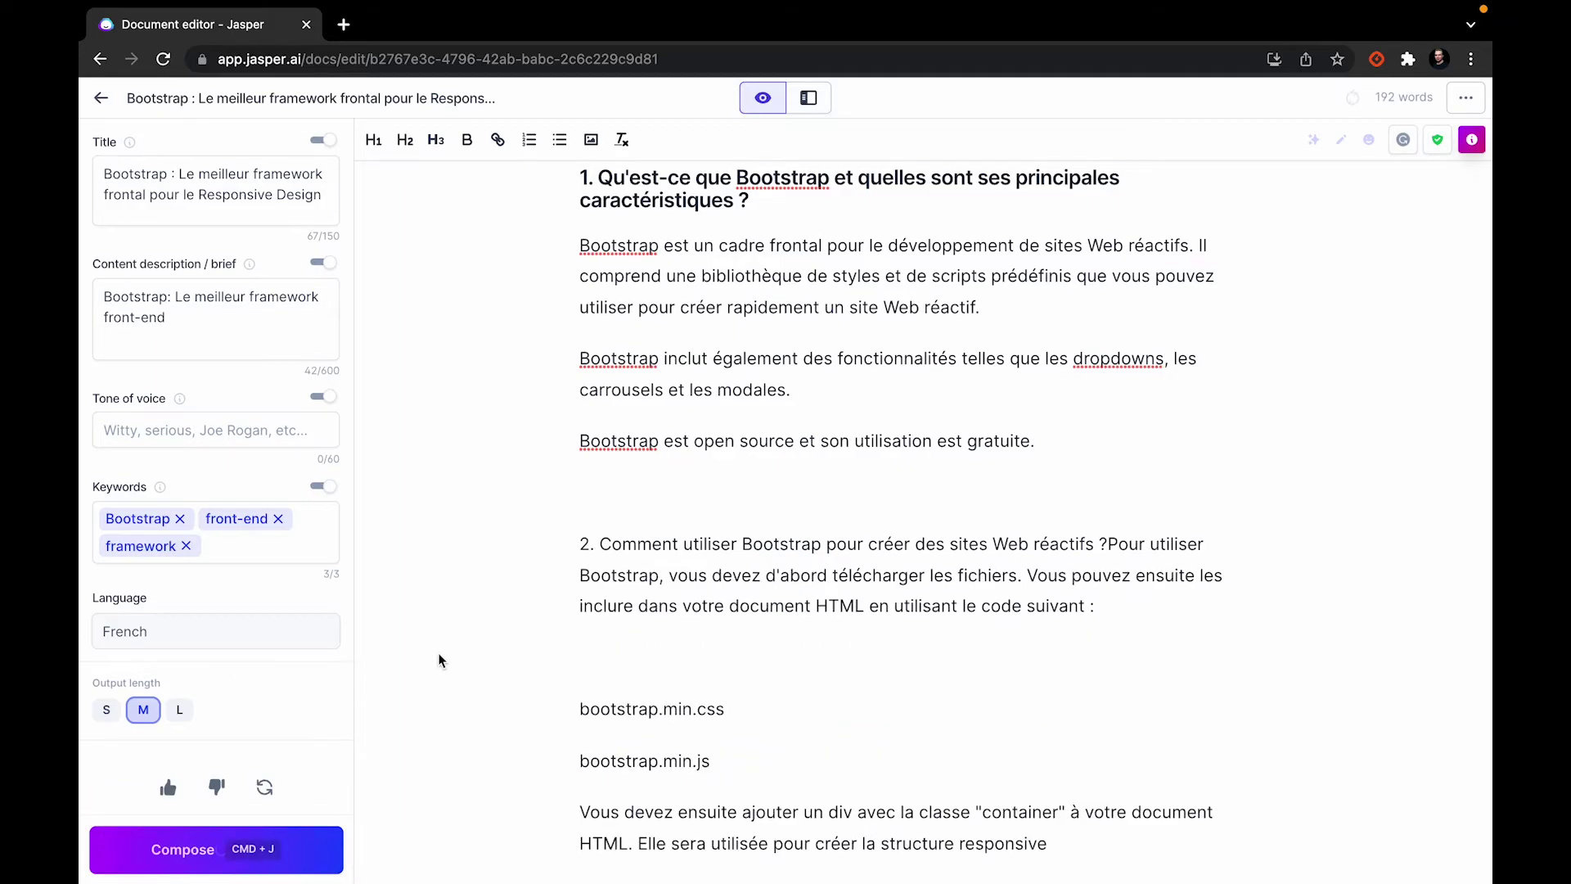
# - Move the generated text of point 2 into its own paragraph and remove the empty line before "bootstrap.min.css"
pyautogui.click(1105, 544)
pyautogui.press('Return')
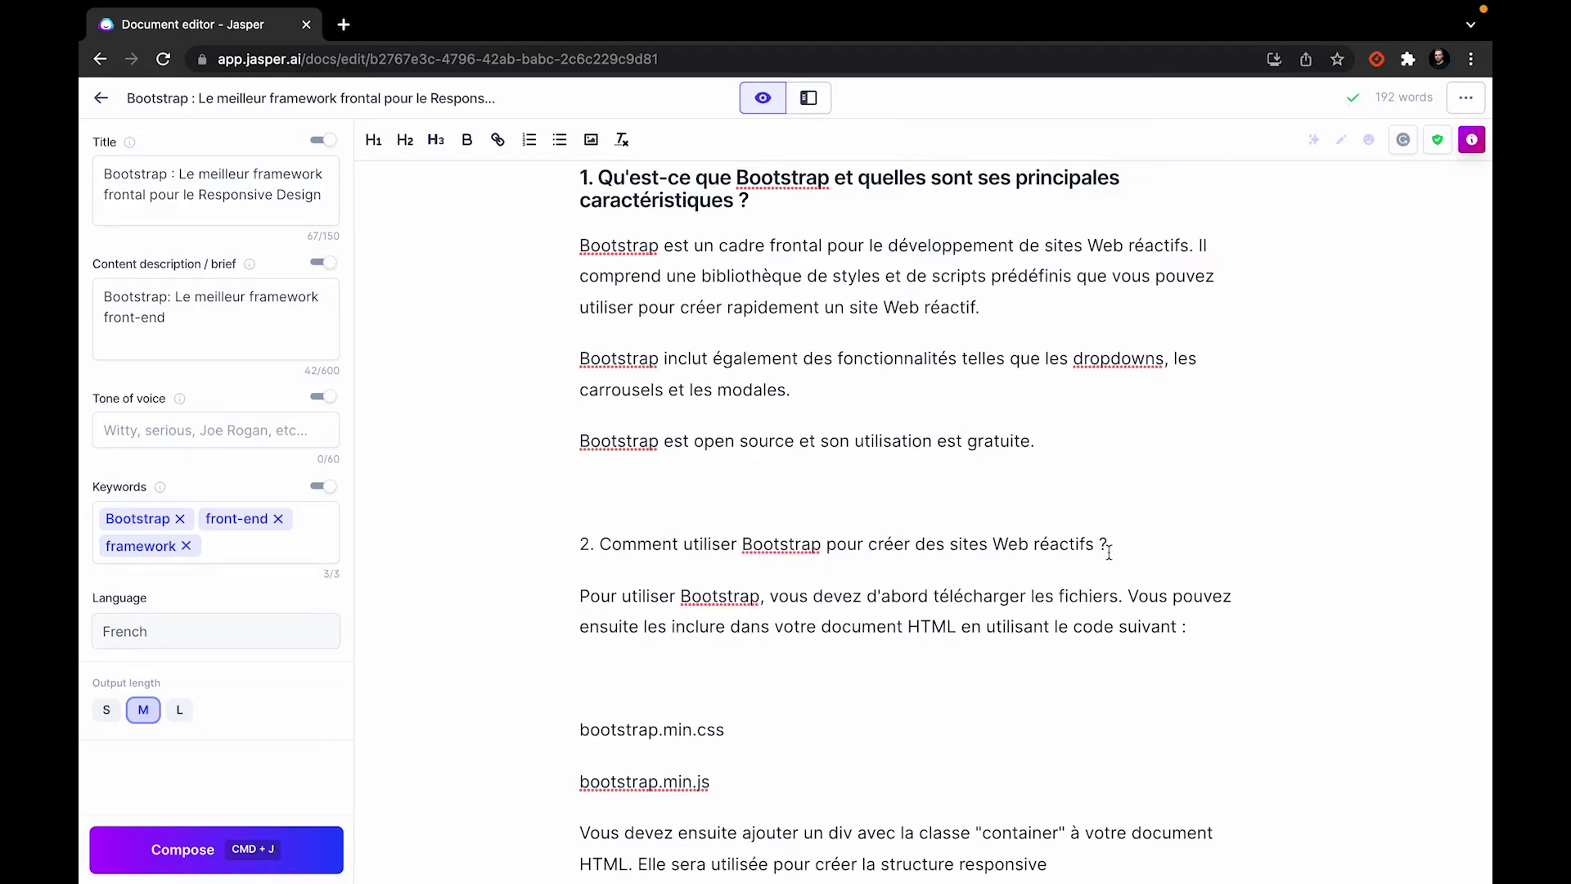
pyautogui.click(577, 669)
pyautogui.press('BackSpace')
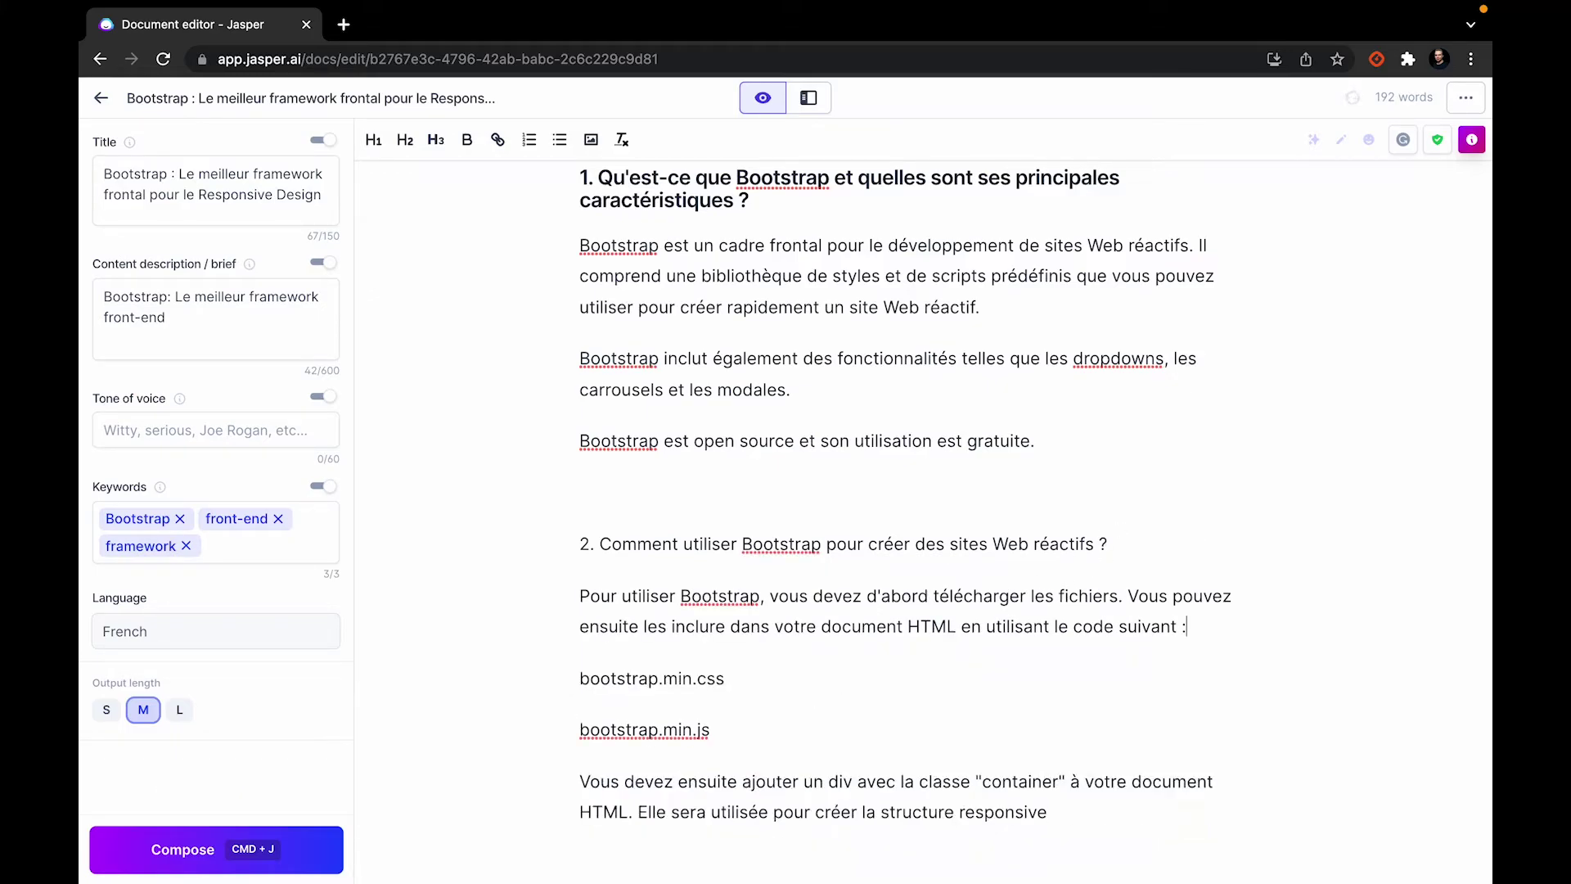
pyautogui.scroll(-1, 787, 736)
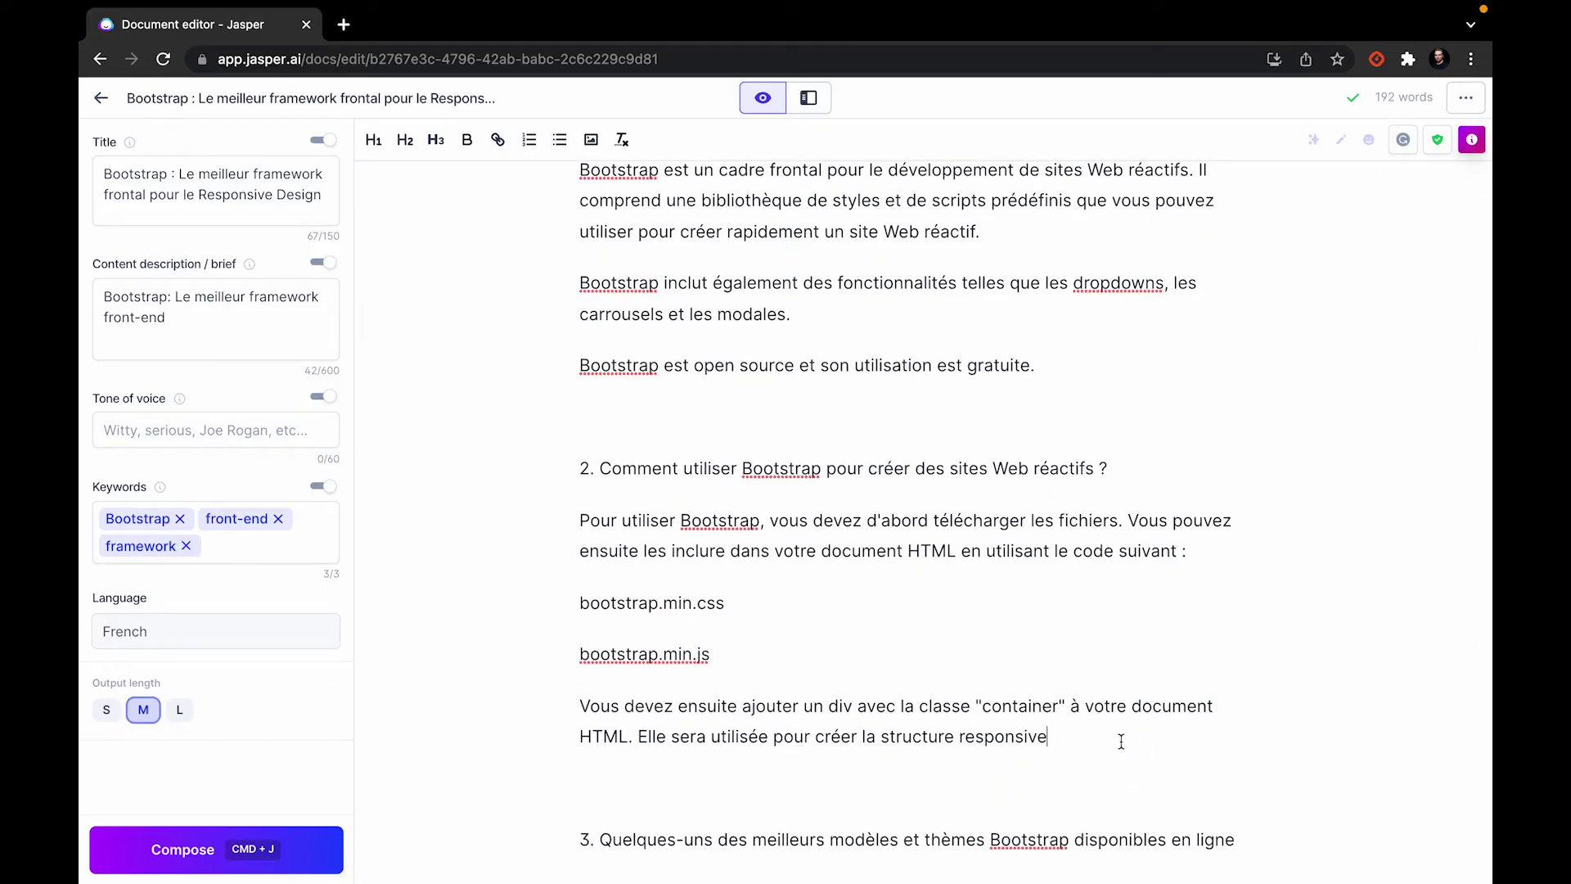
pyautogui.scroll(-5, 523, 719)
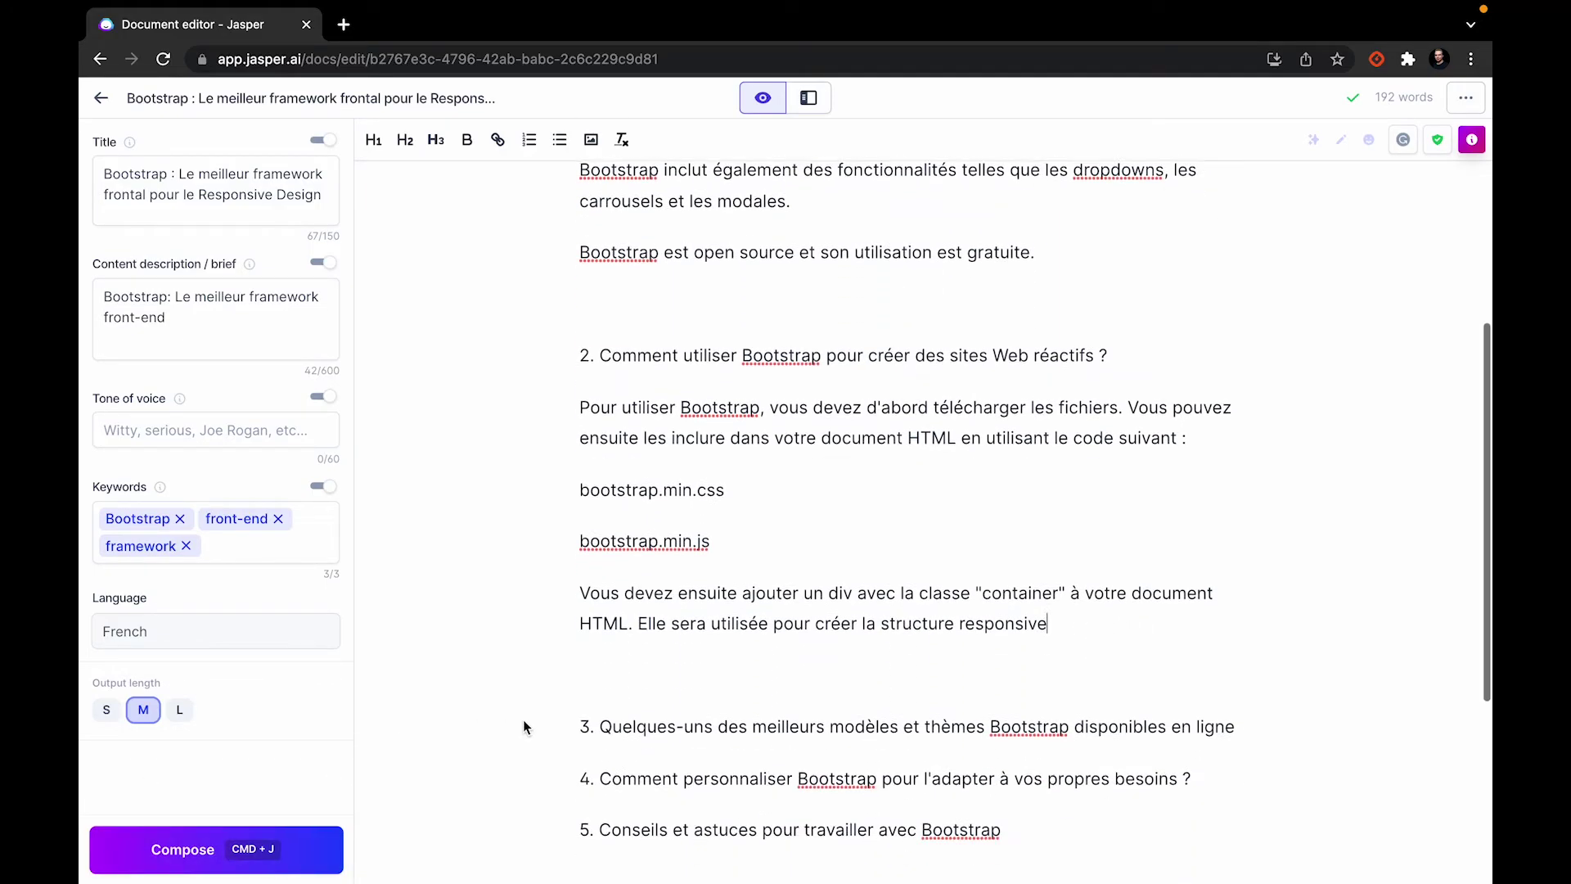